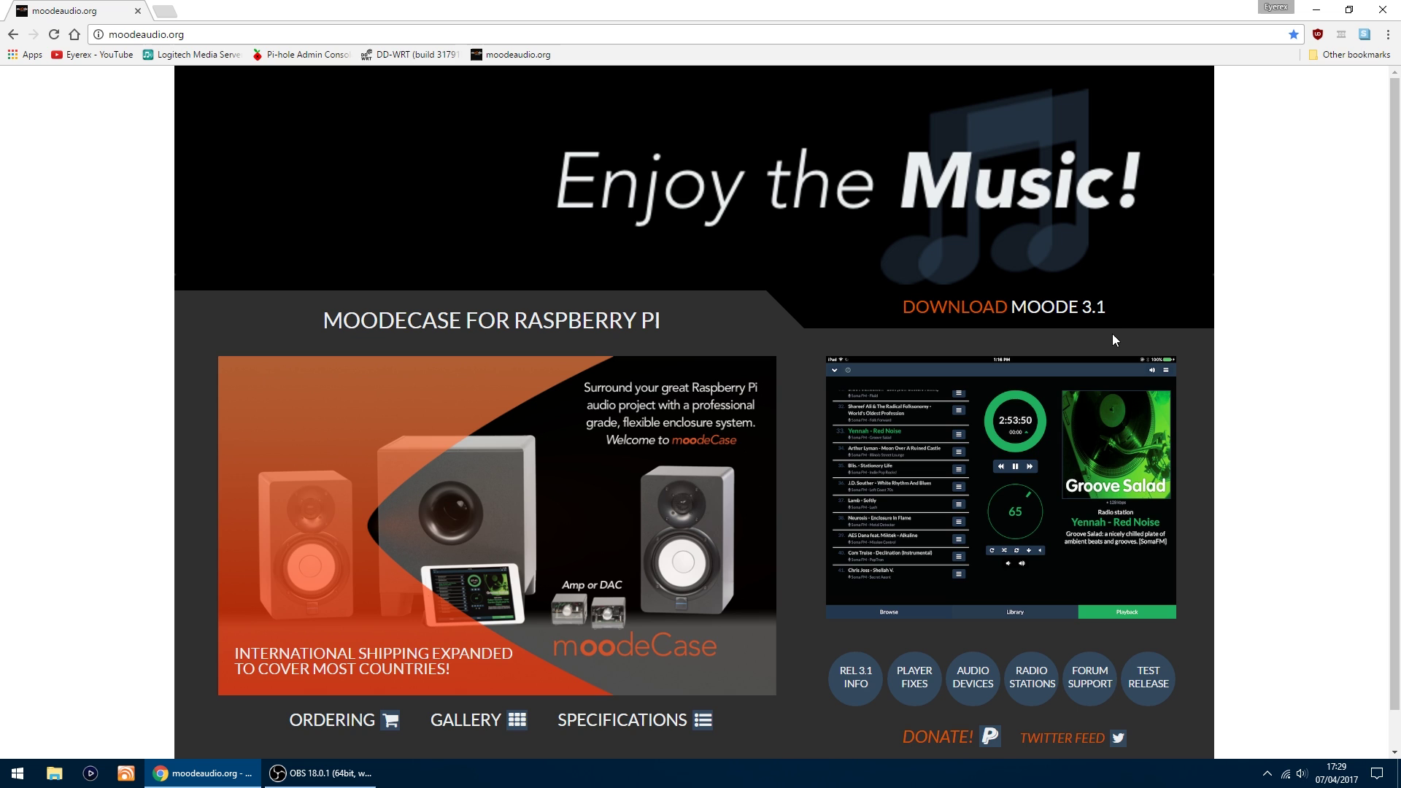
Step: View the moOde 3.1 download options, then dismiss the download dialog
click(974, 310)
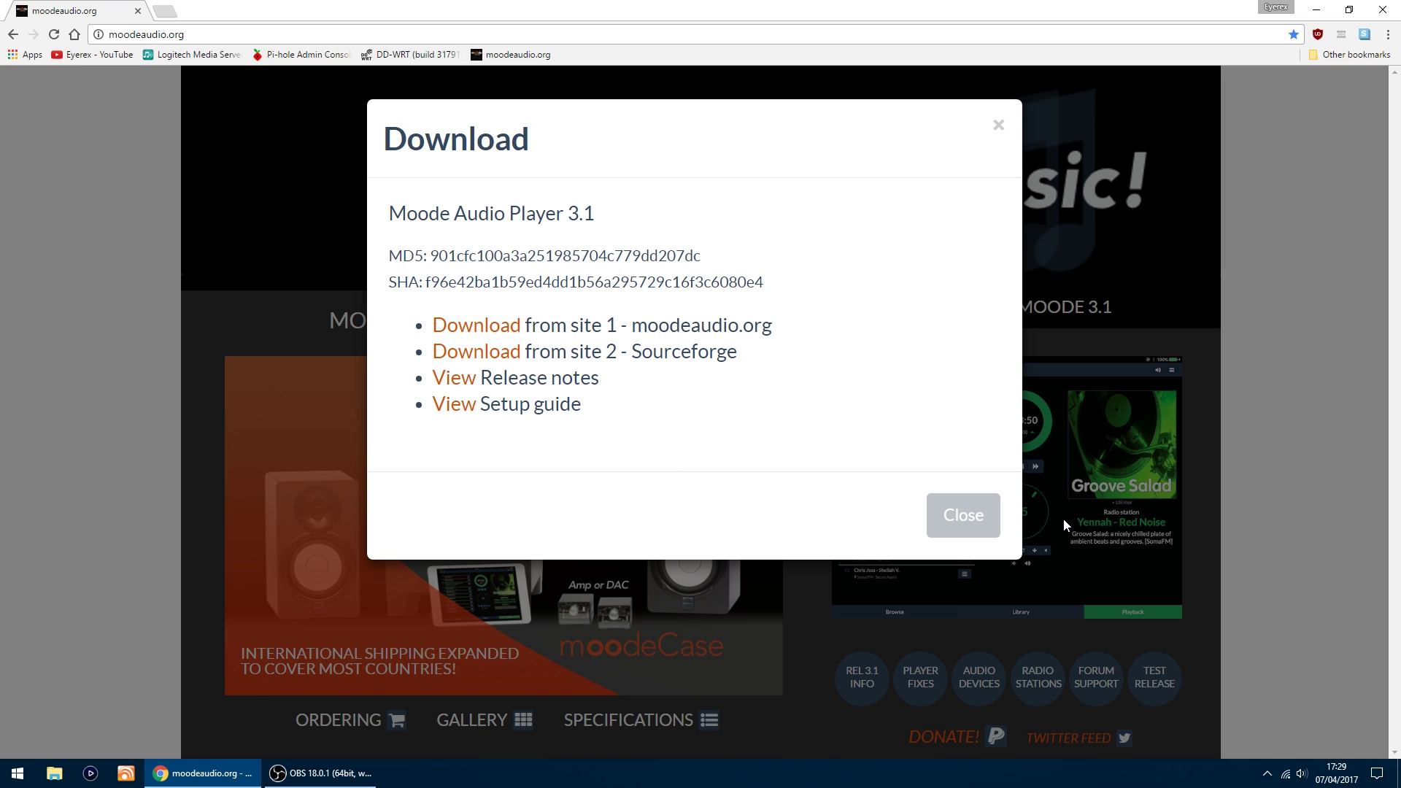
click(972, 516)
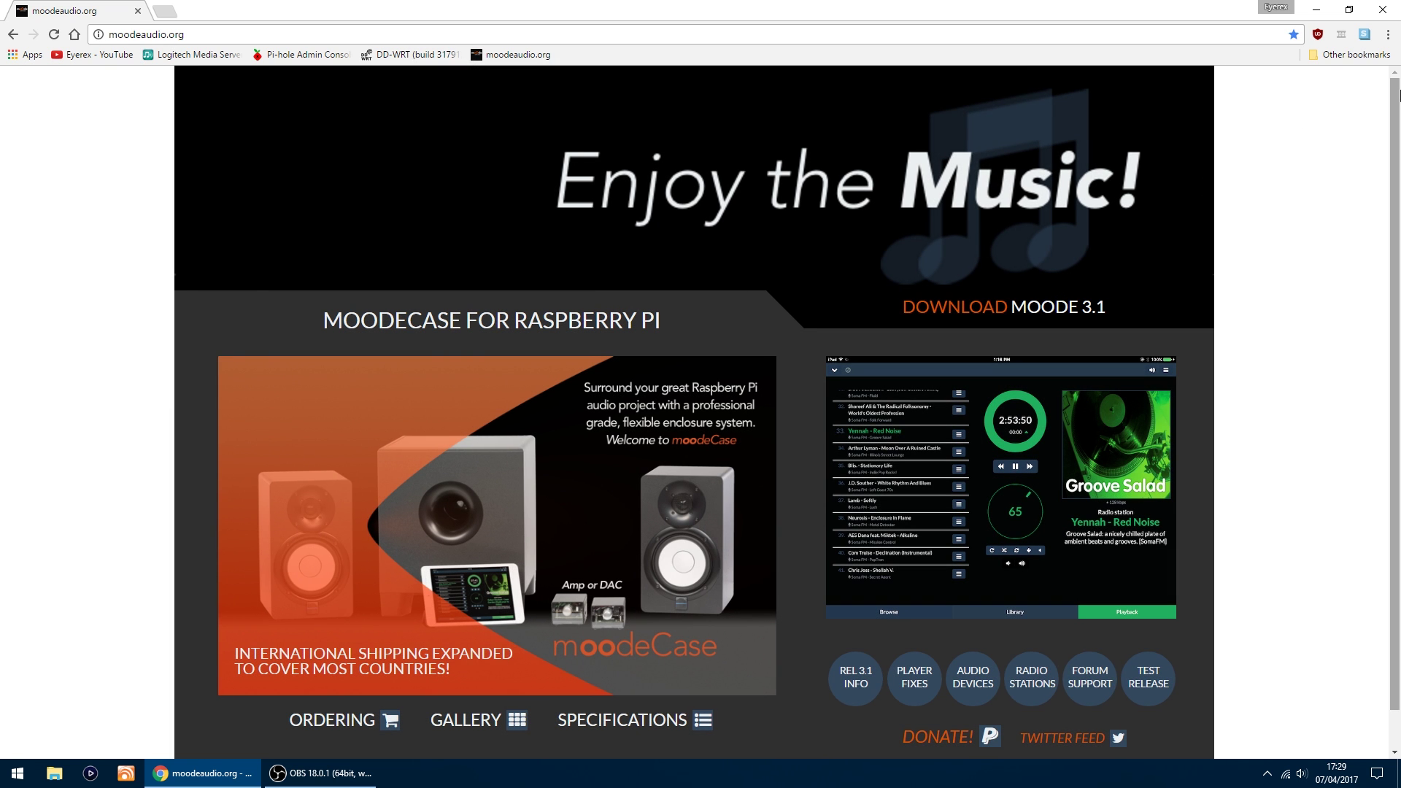
Step: Close Chrome and show the Downloads folder in File Explorer
click(1373, 16)
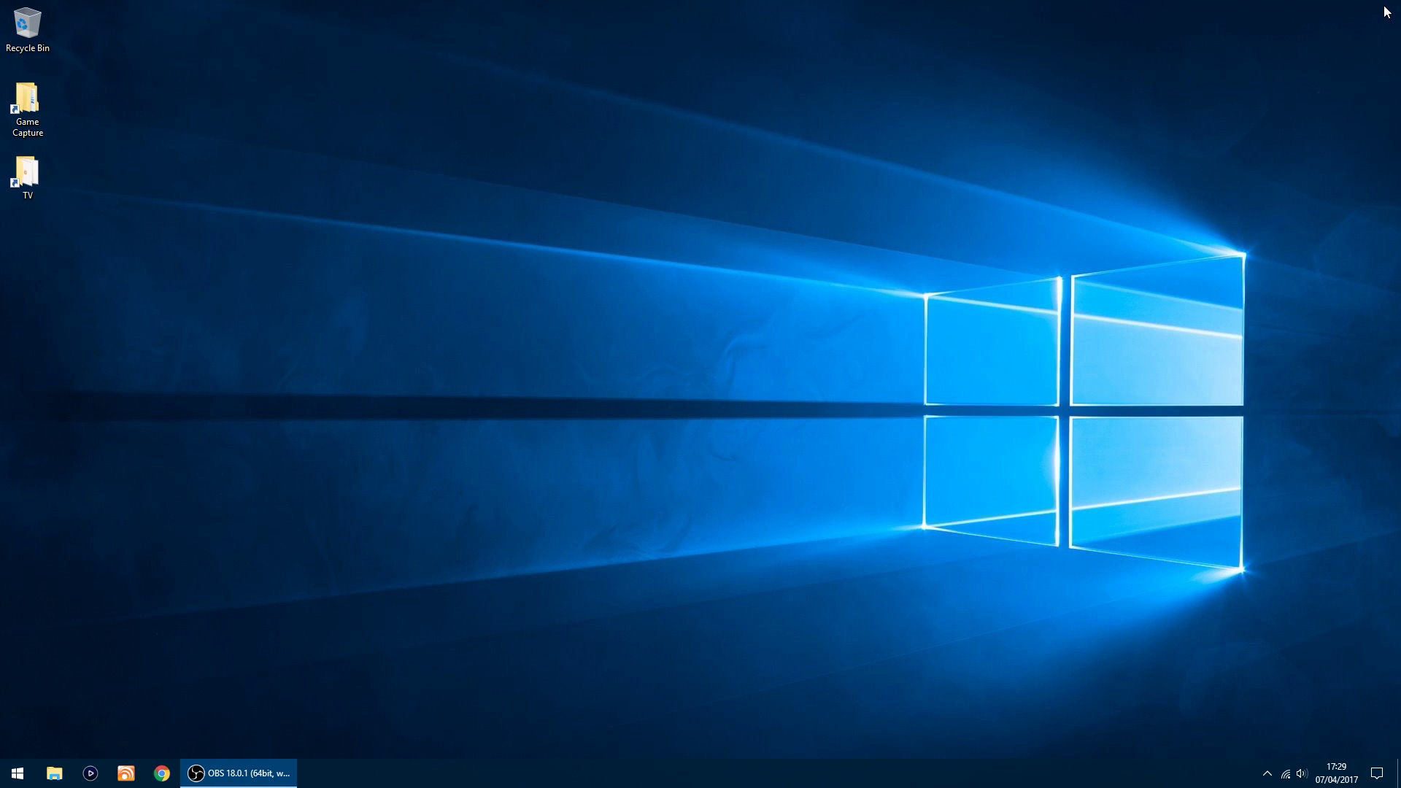
click(54, 773)
click(83, 250)
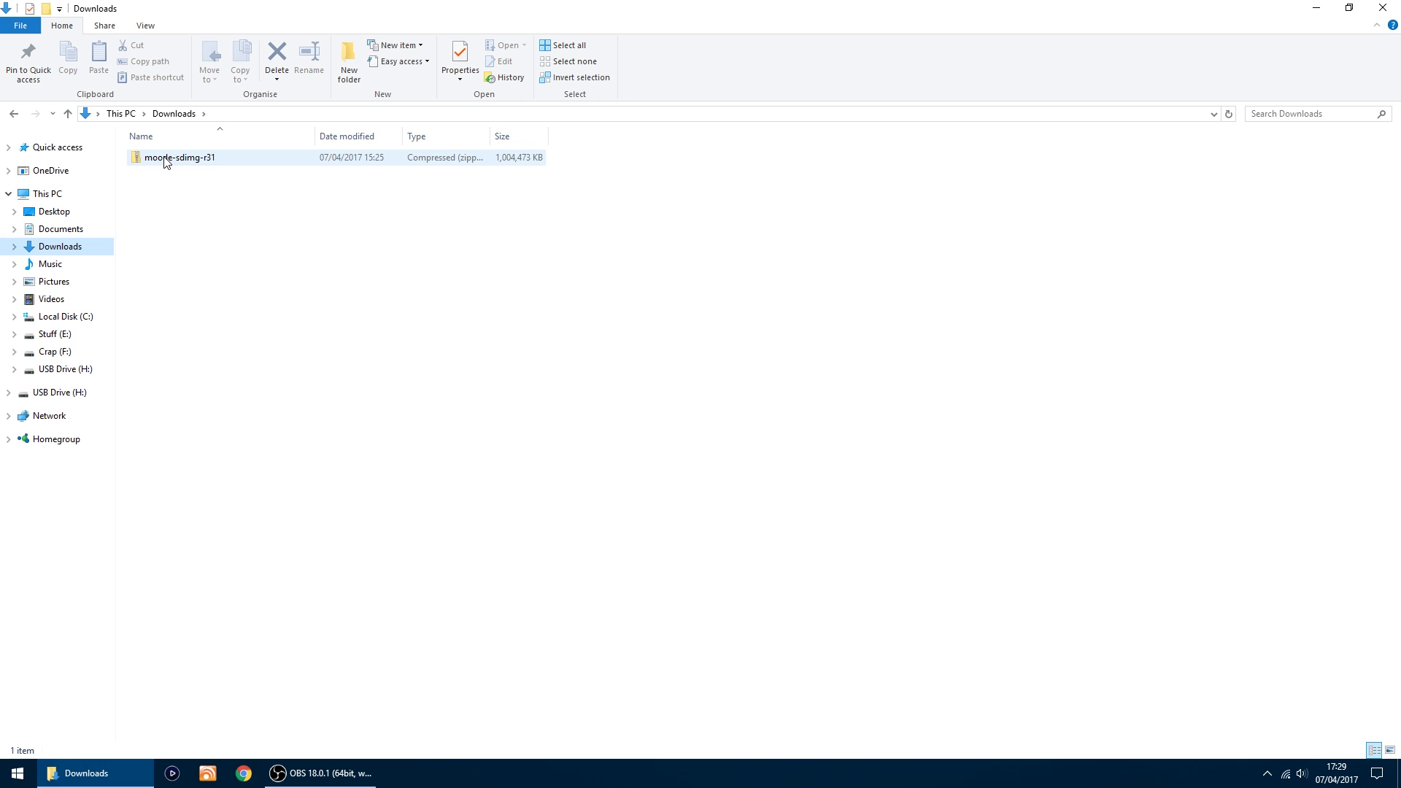
Step: Extract the moode-sdimg-r31 zip with 7-Zip into a moode-sdimg-r31 folder and open it
click(165, 158)
right_click(164, 156)
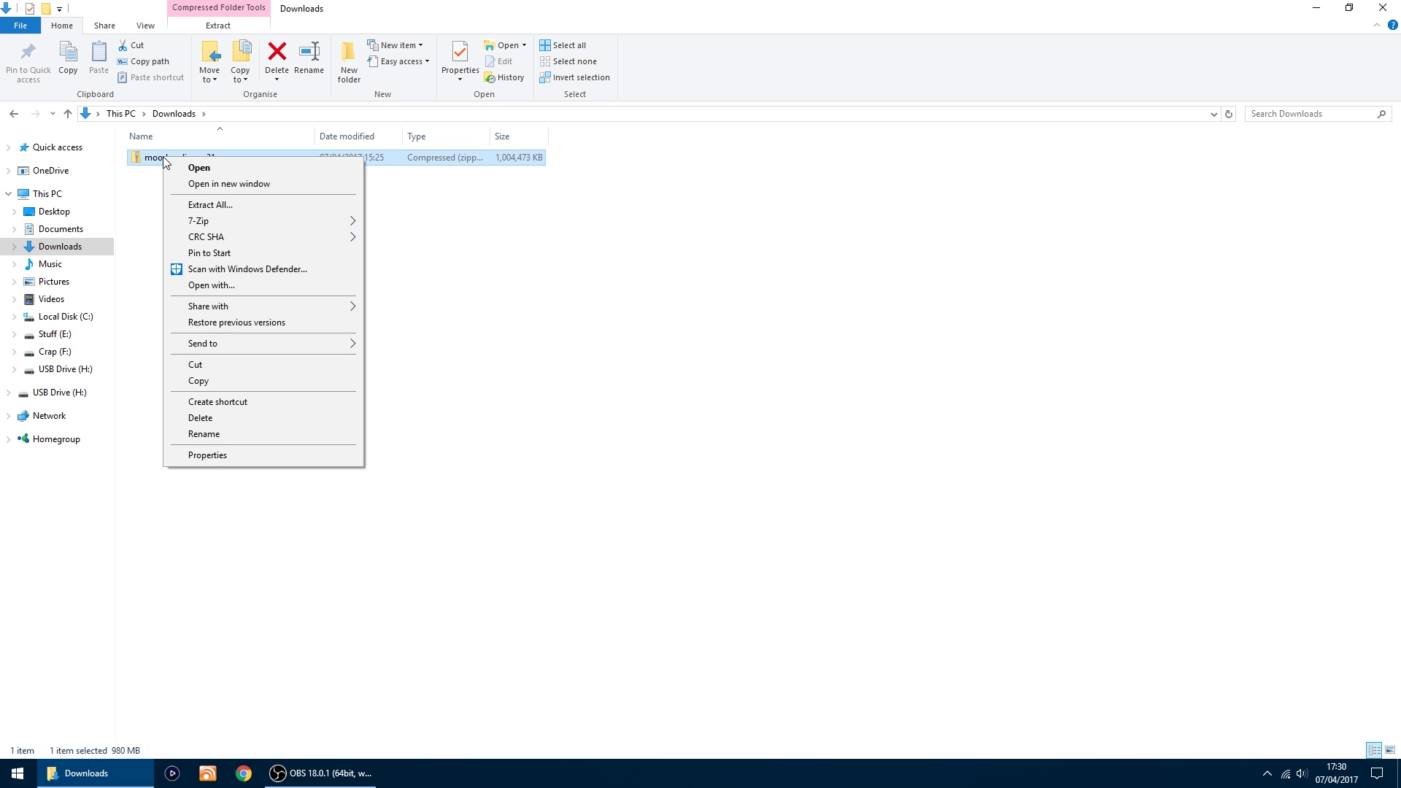
mouse_move(279, 219)
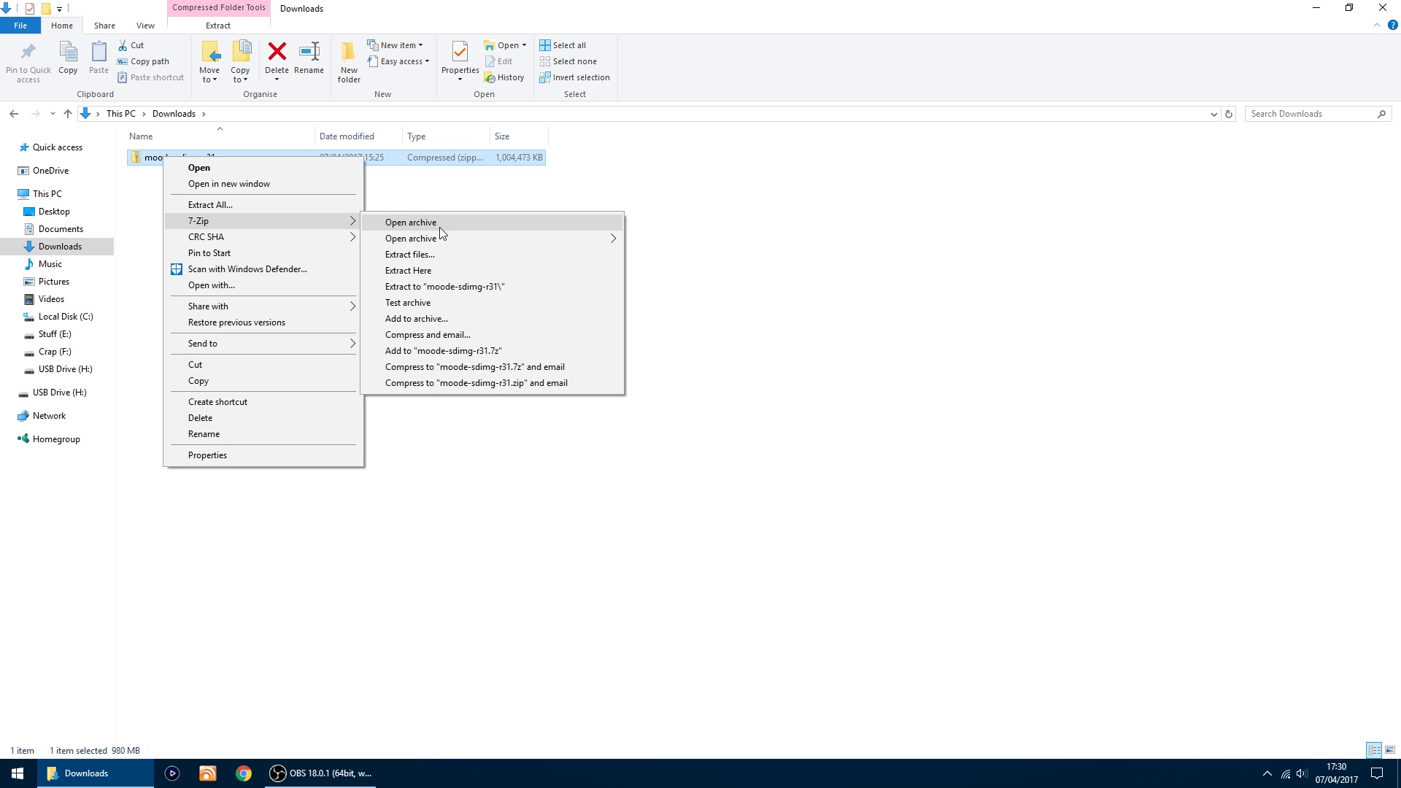
click(456, 293)
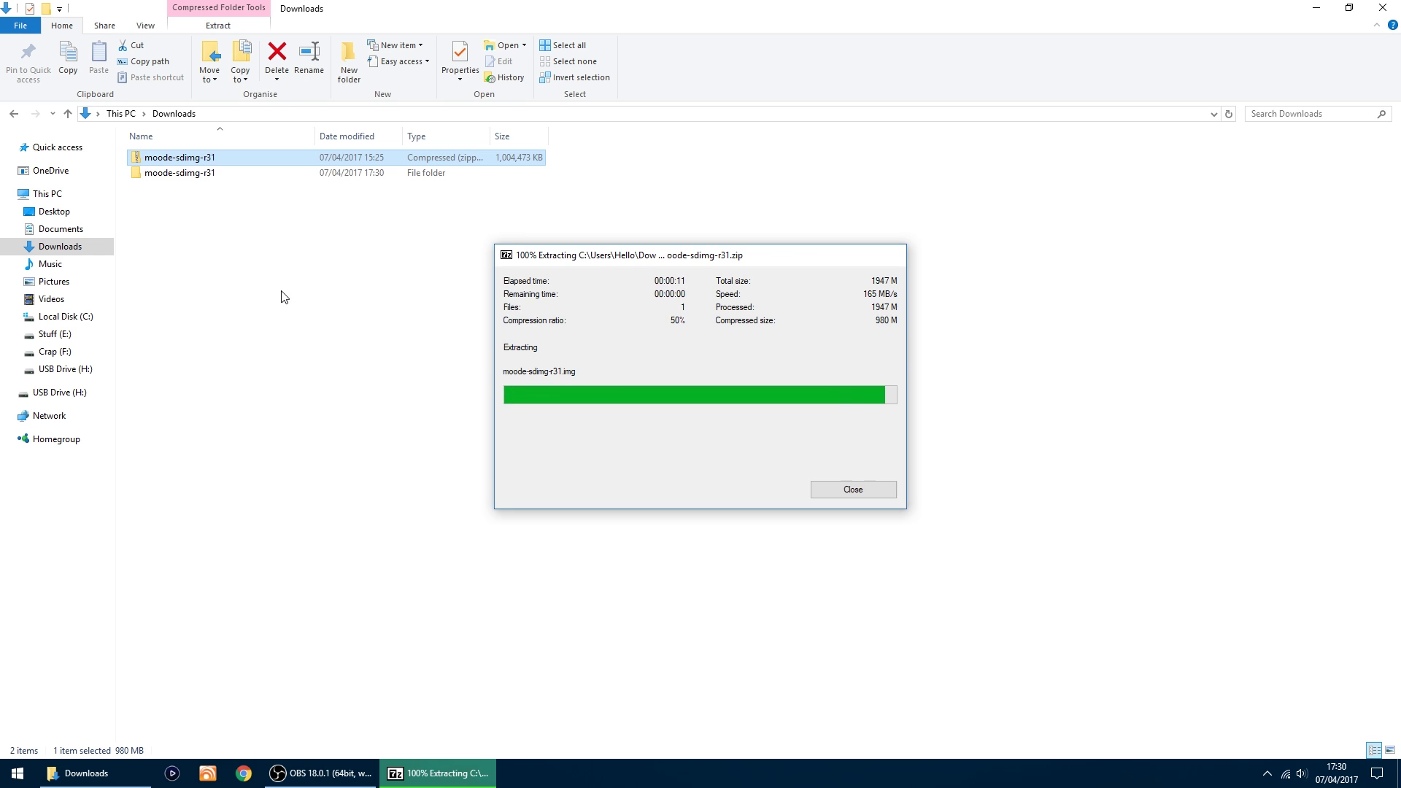
click(194, 175)
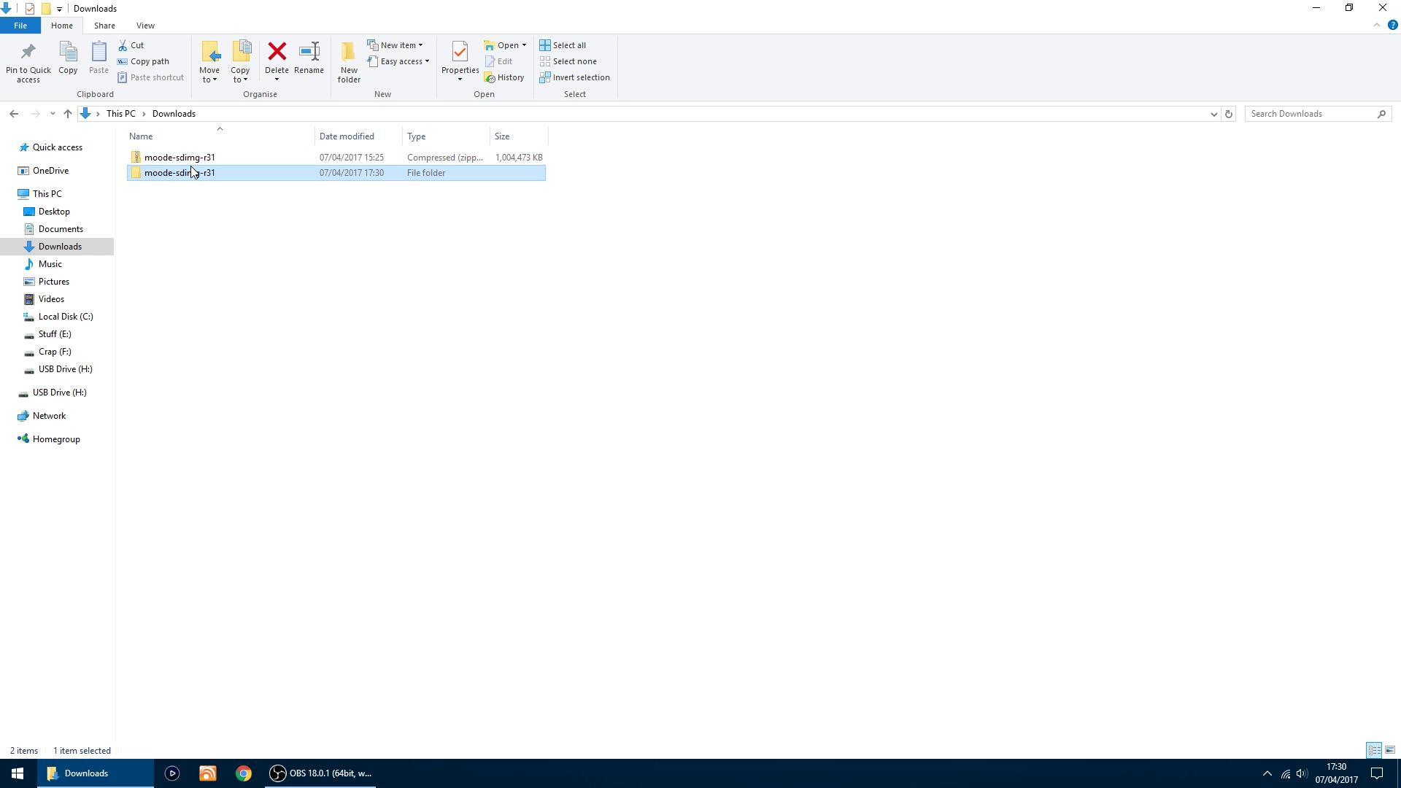
double_click(194, 173)
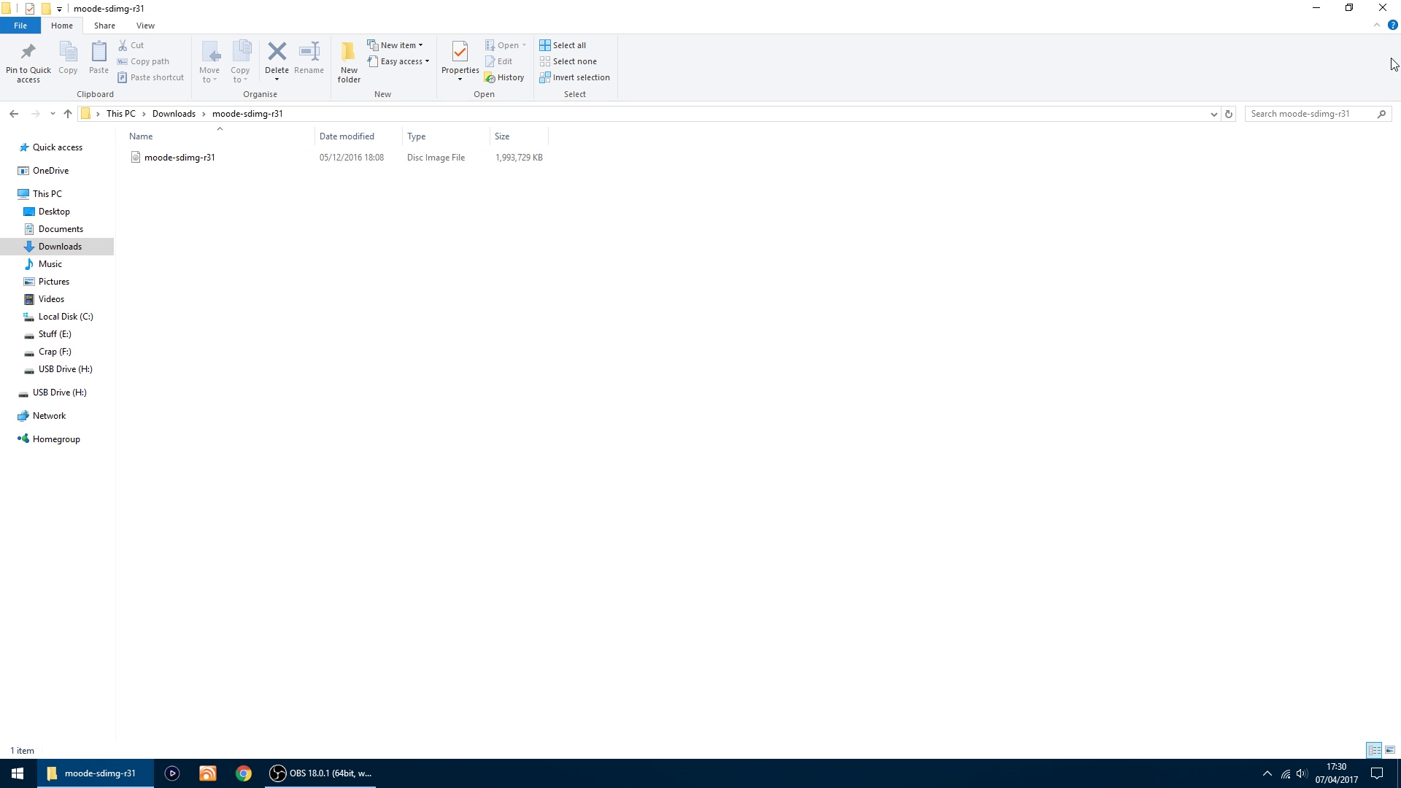
Step: Close File Explorer and launch SDFormatter from the Start menu
click(1390, 10)
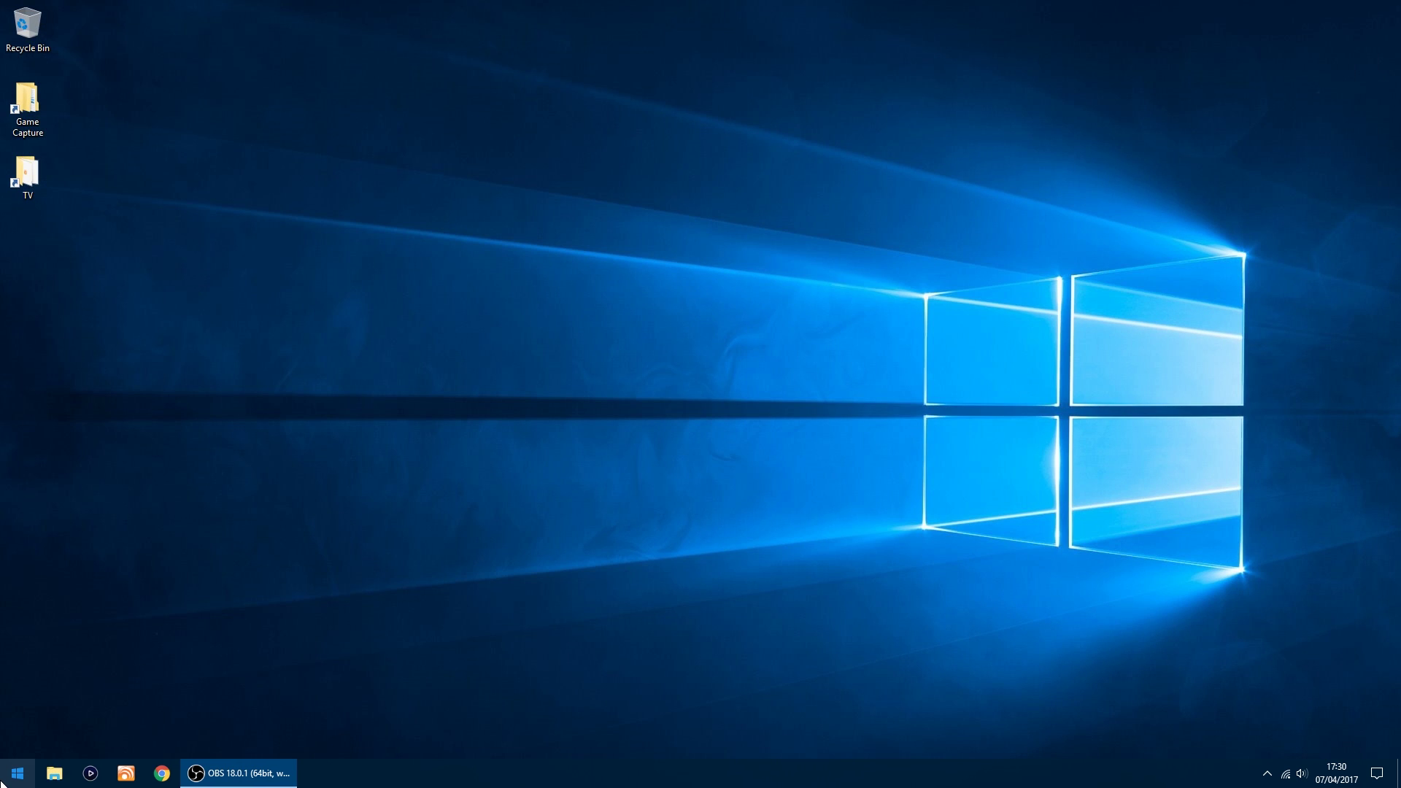
click(17, 773)
scroll(296, 577, down, 3)
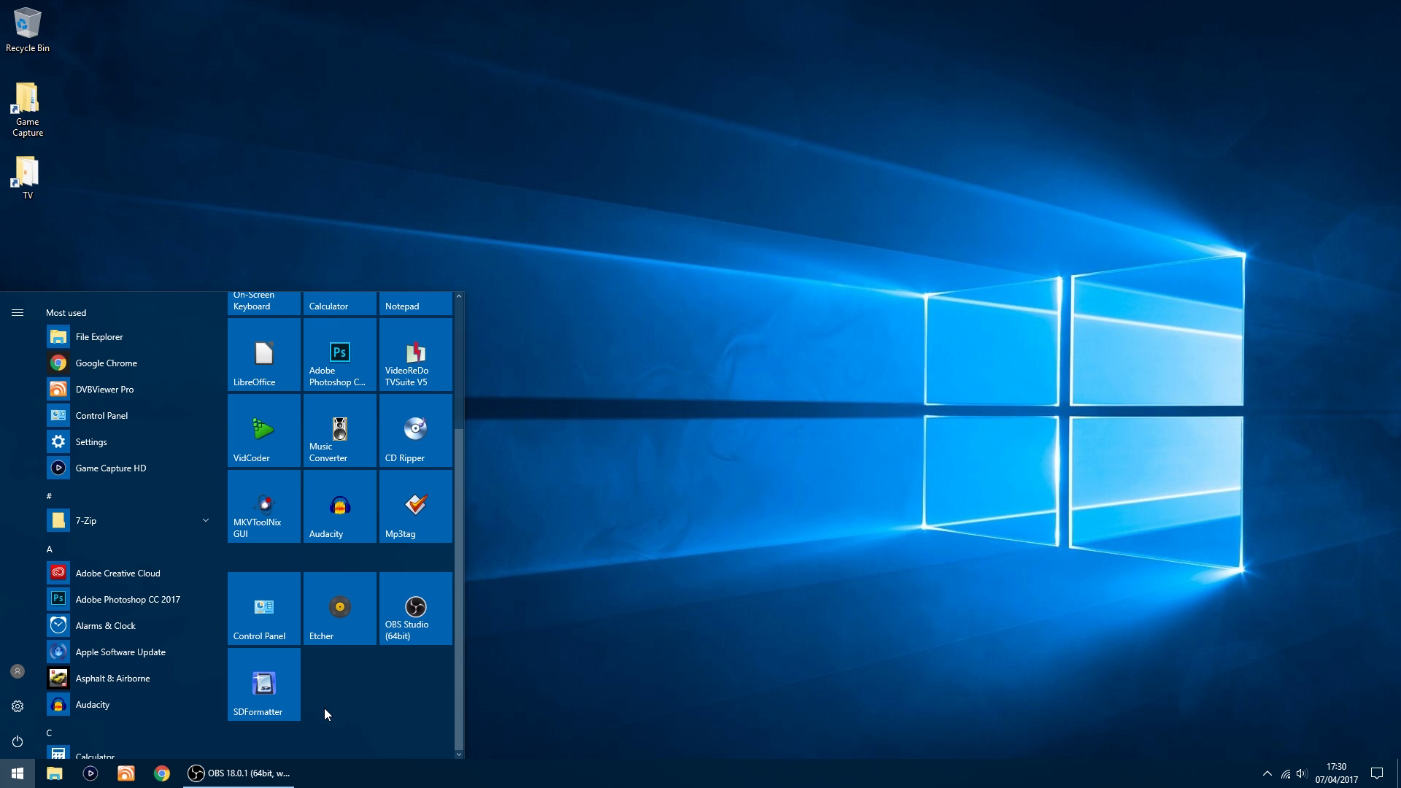
click(261, 690)
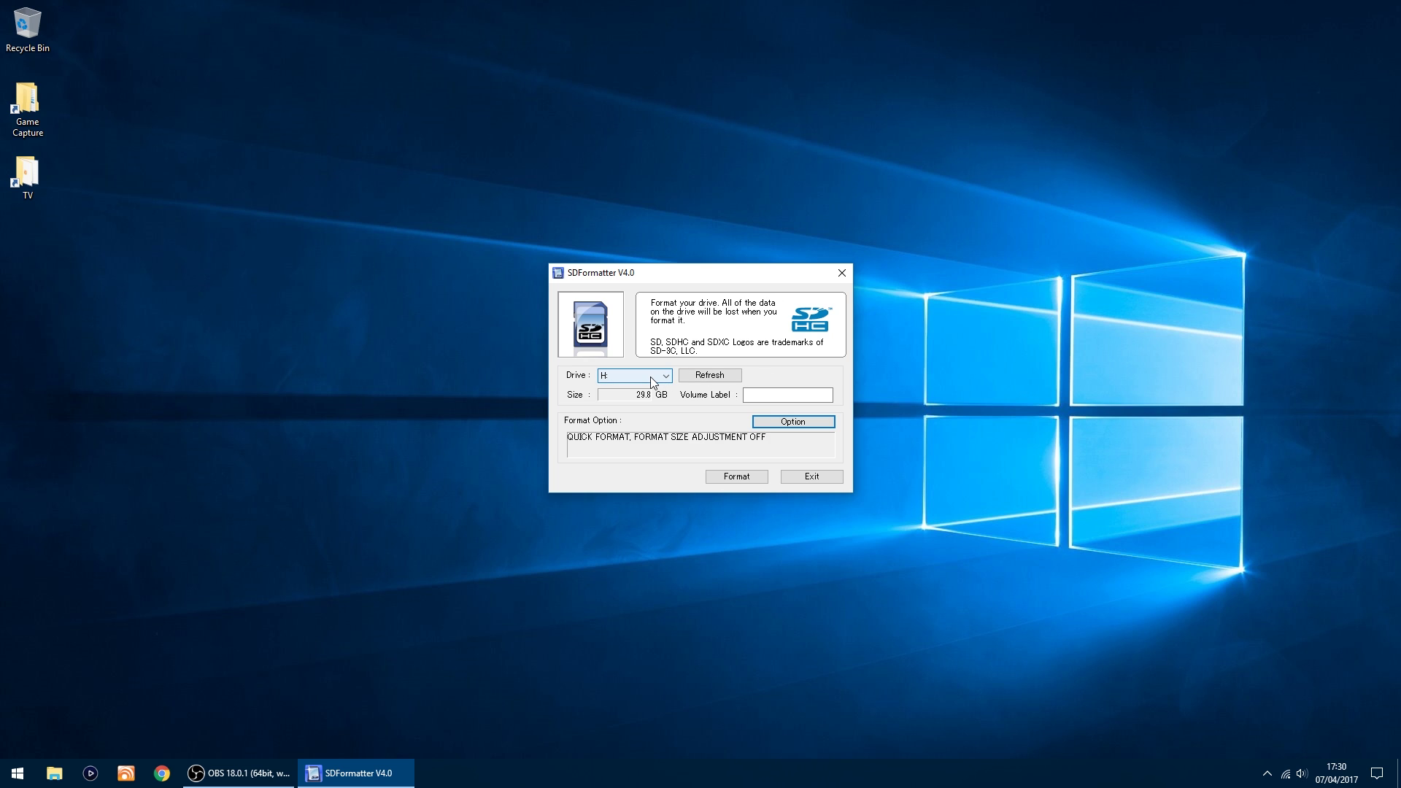
Step: Quick-format drive H as FAT32, accepting both warnings and the completion notice
click(738, 478)
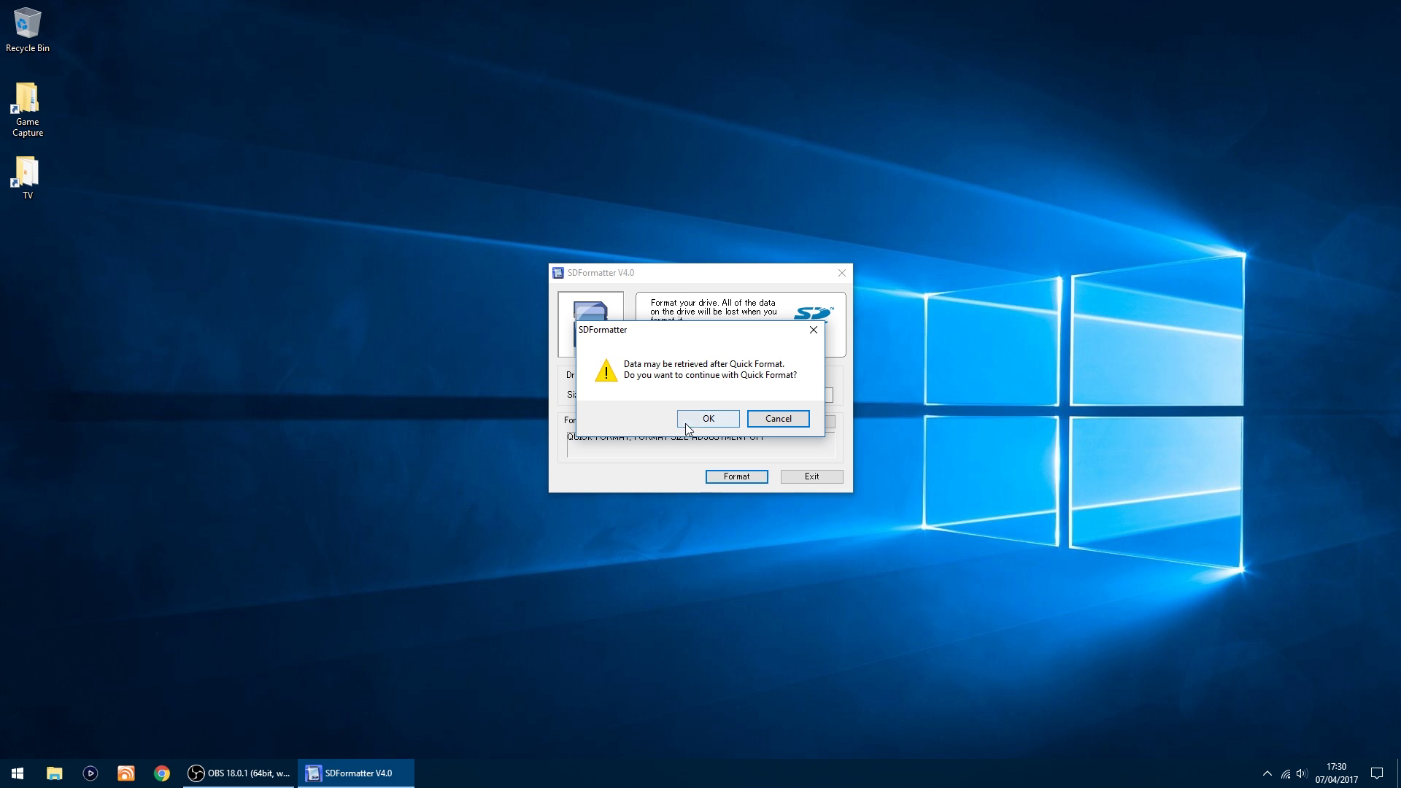
click(704, 421)
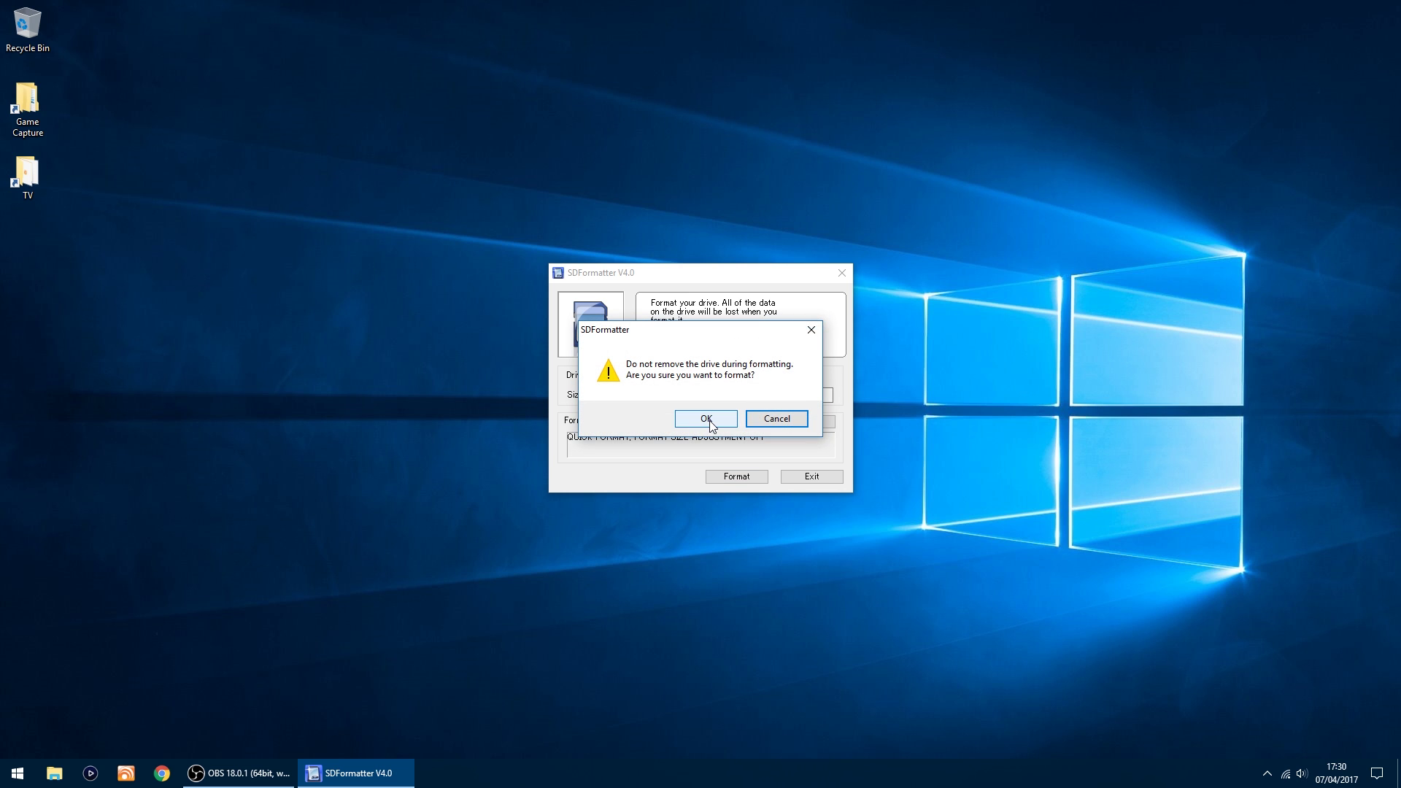
click(706, 421)
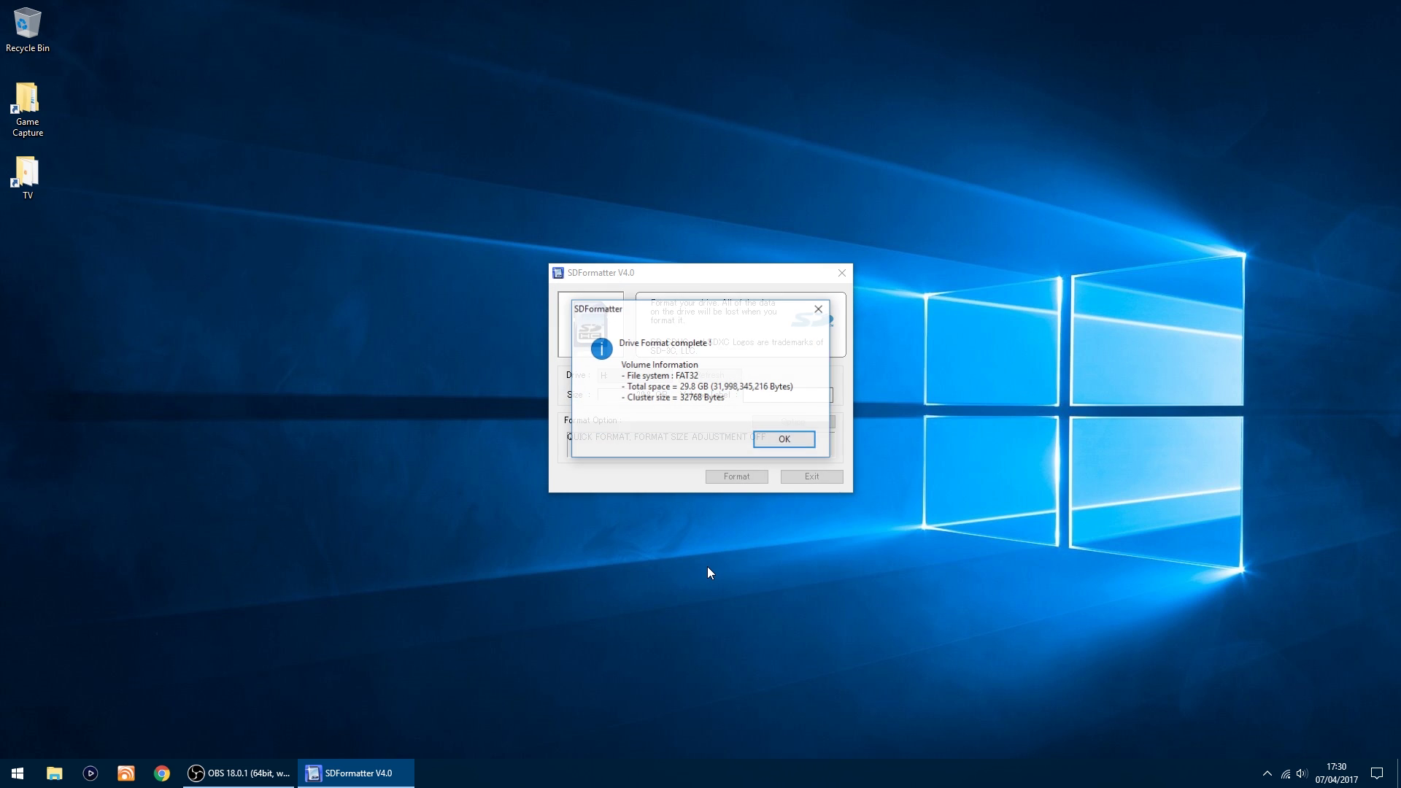
click(773, 442)
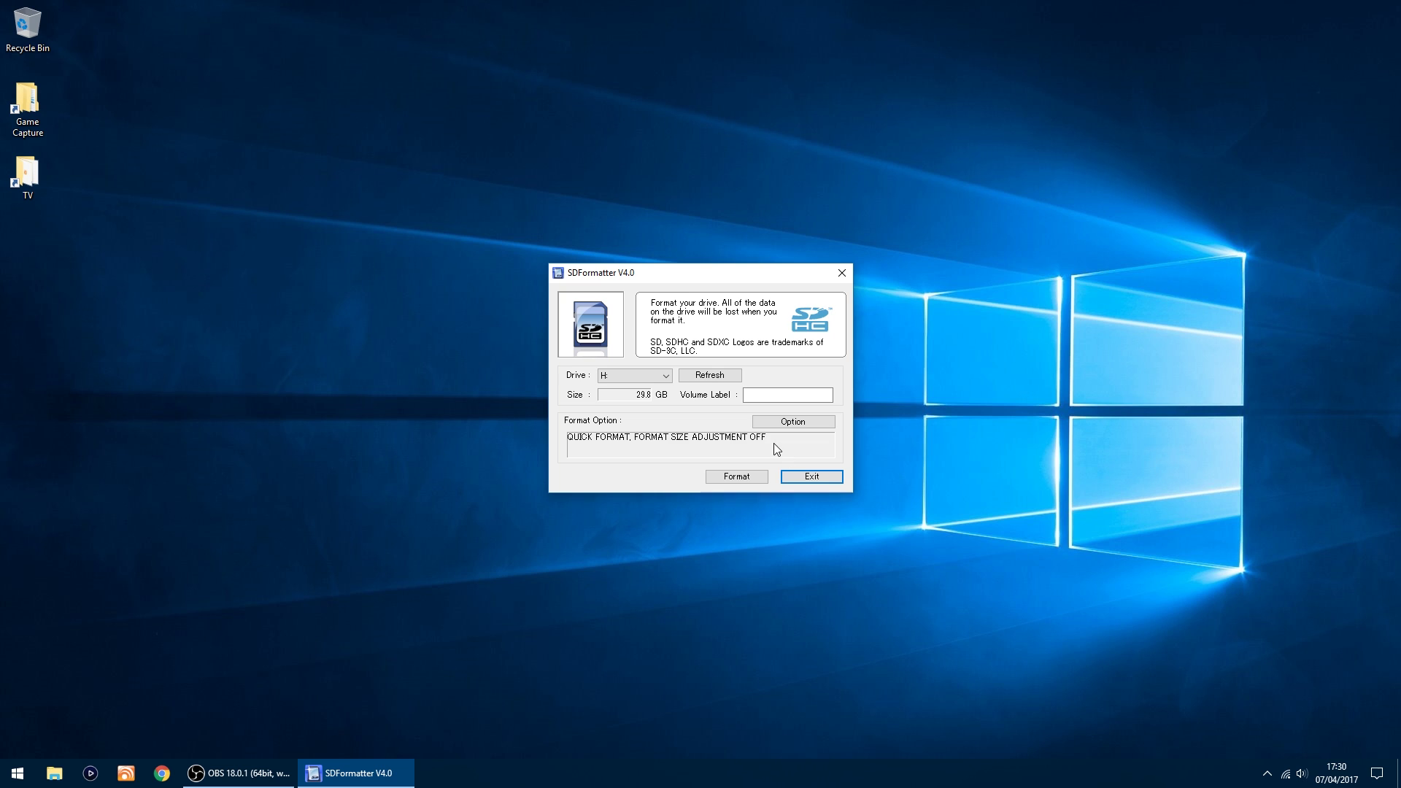
Step: Quit SDFormatter and launch Etcher from the Start menu
click(819, 476)
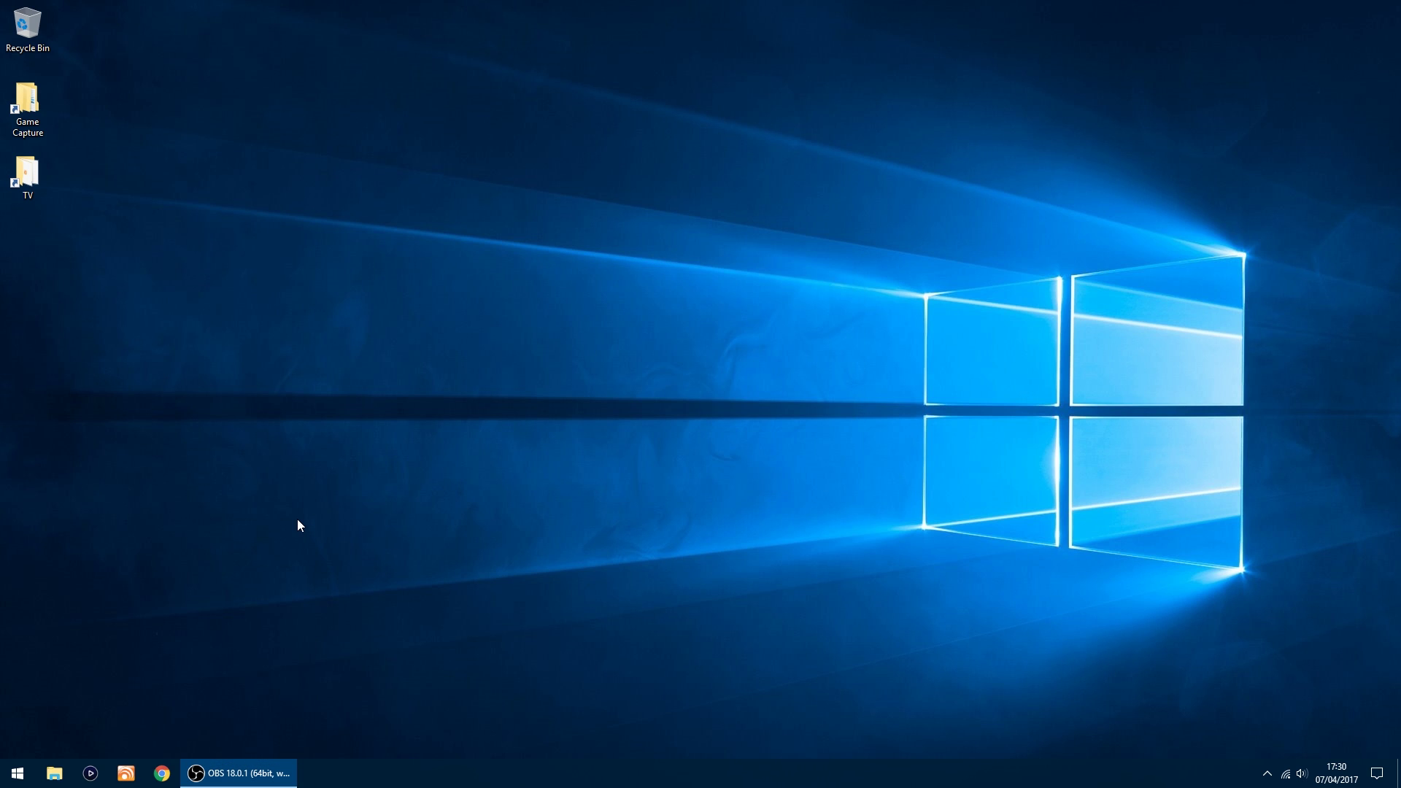
click(18, 772)
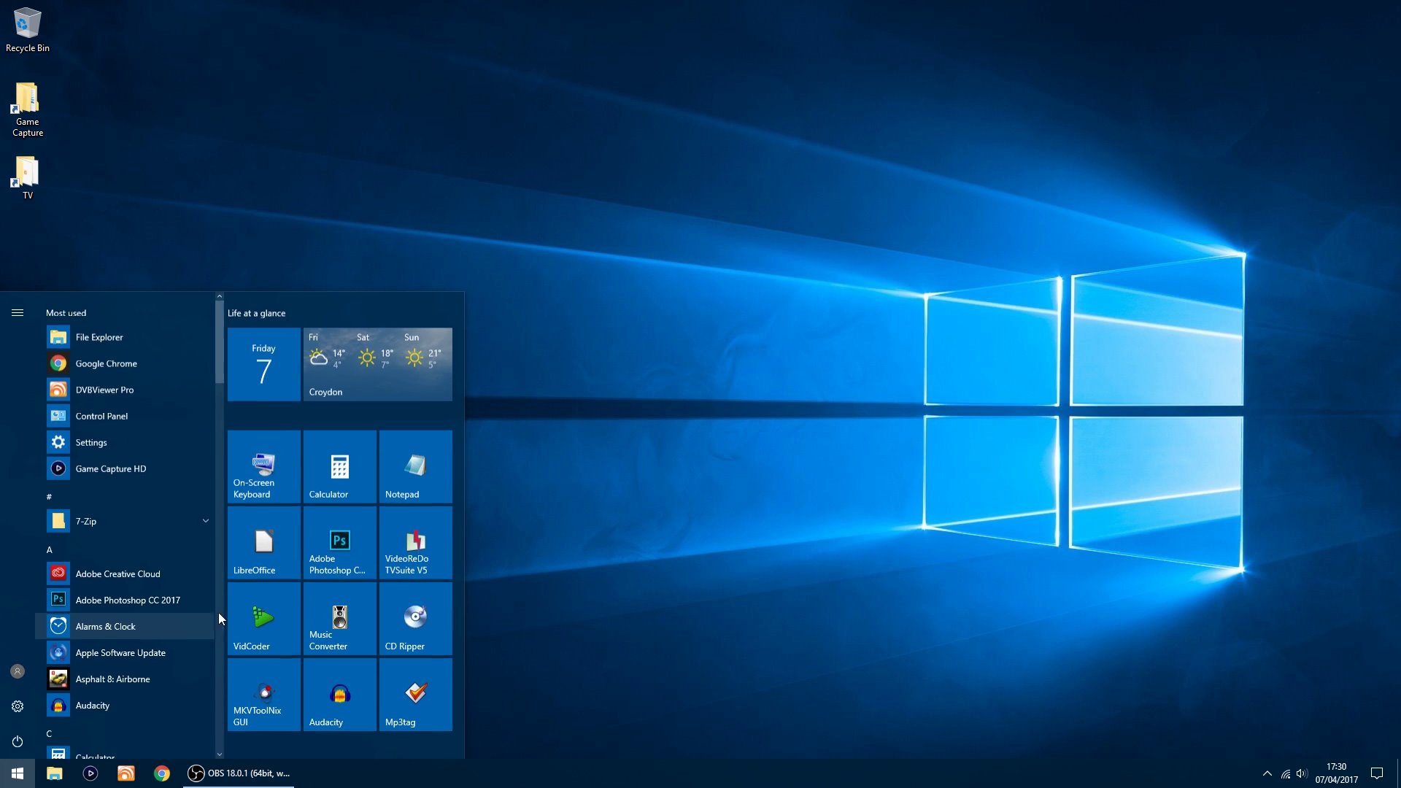
scroll(325, 612, down, 1)
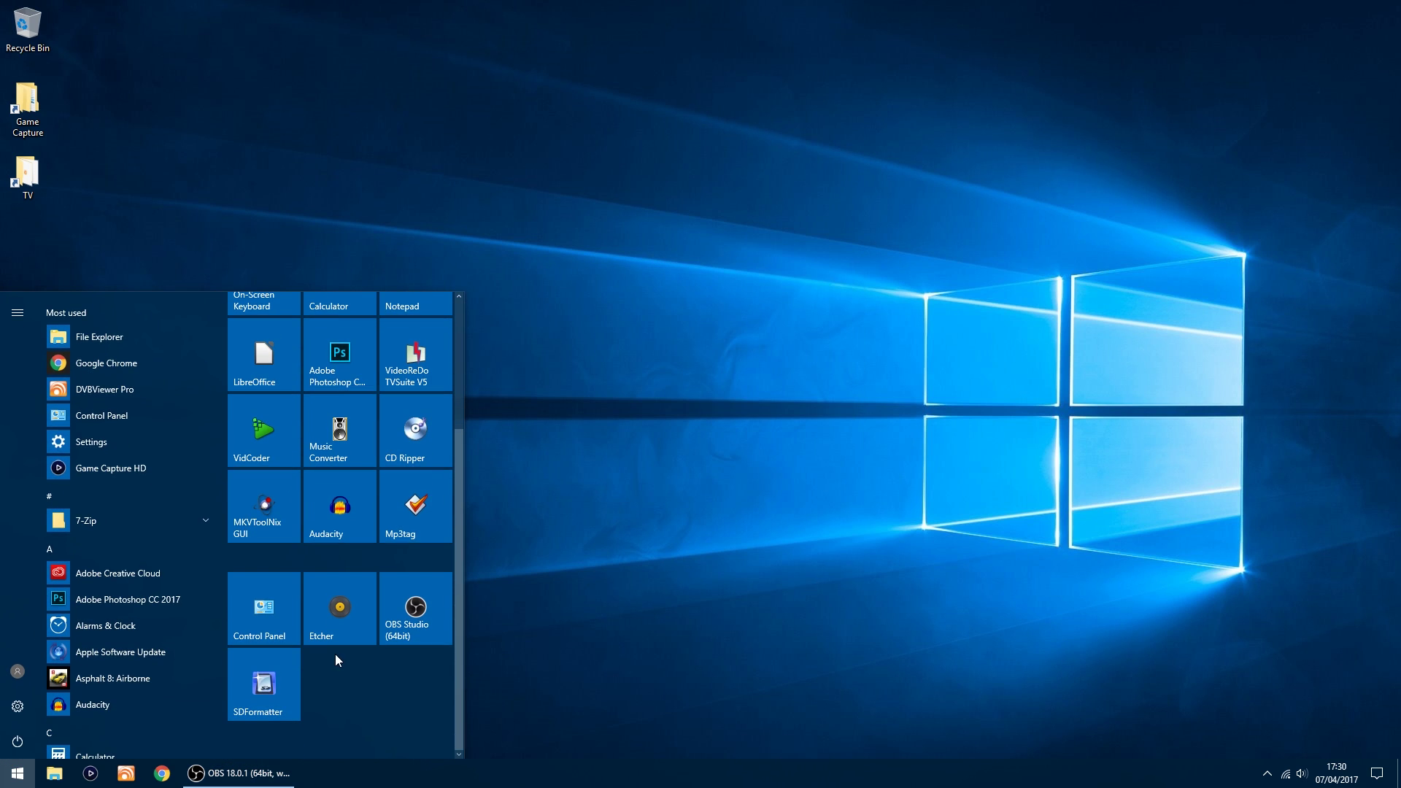
click(343, 609)
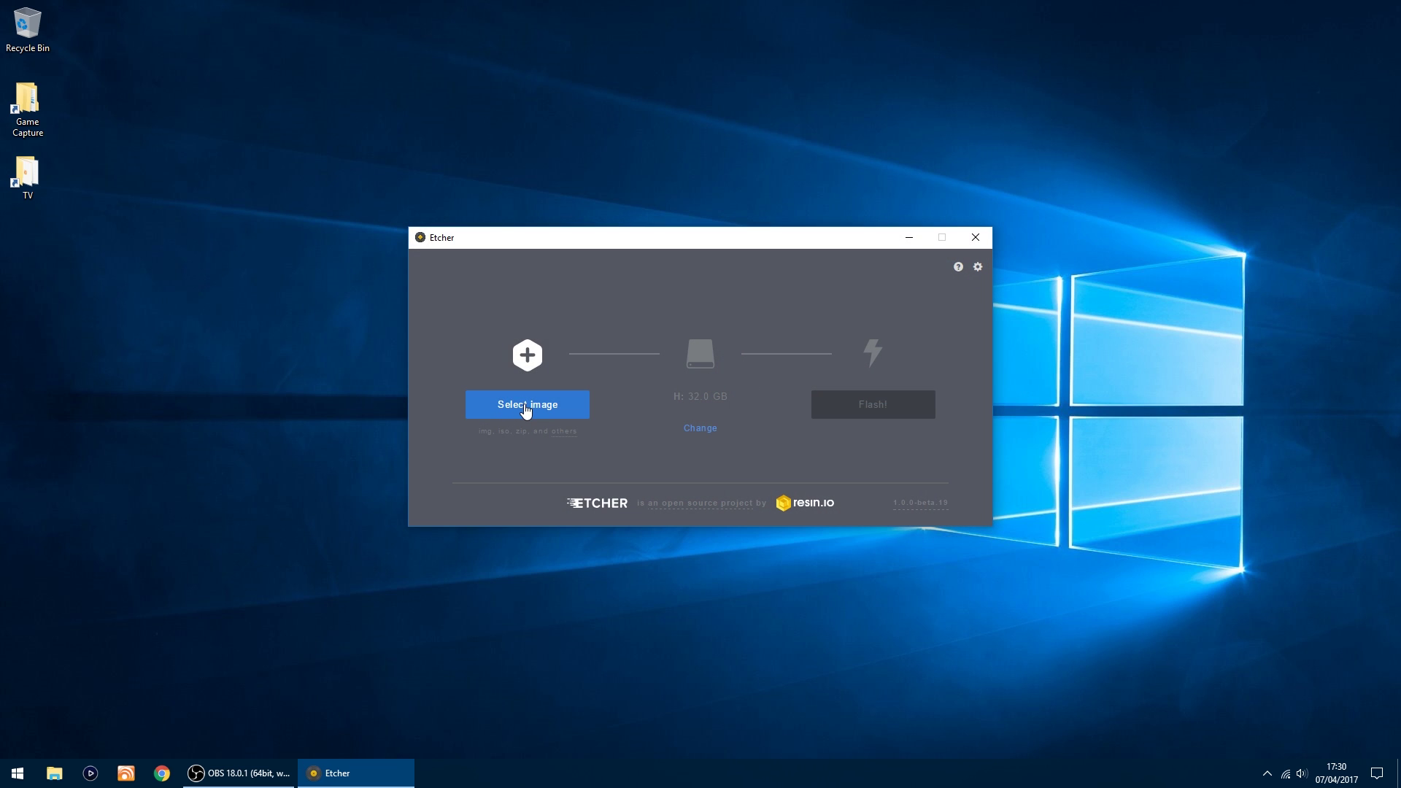
Step: Flash moode-sdimg-r31.img from Downloads\moode-sdimg-r31 to drive H
click(524, 408)
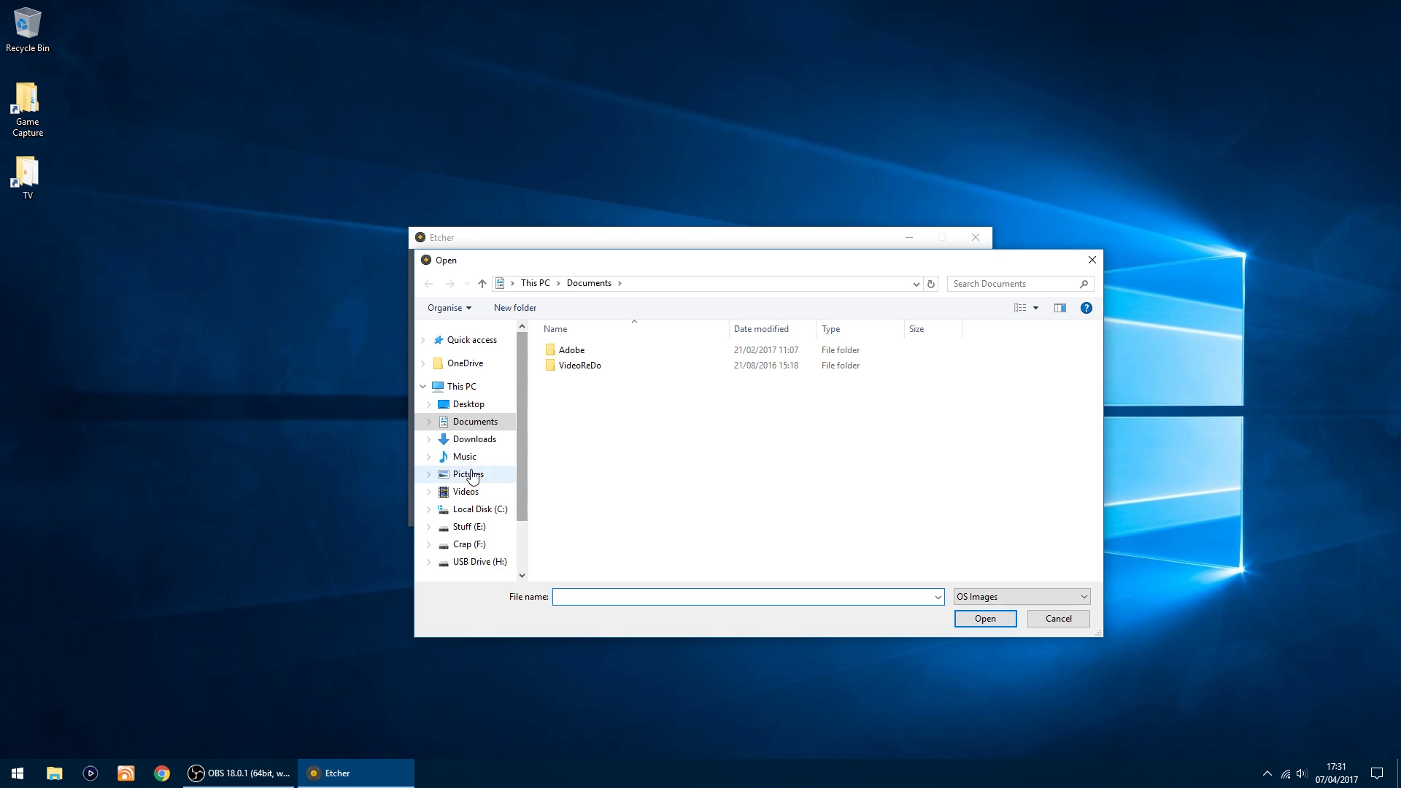
click(478, 441)
click(599, 351)
double_click(598, 351)
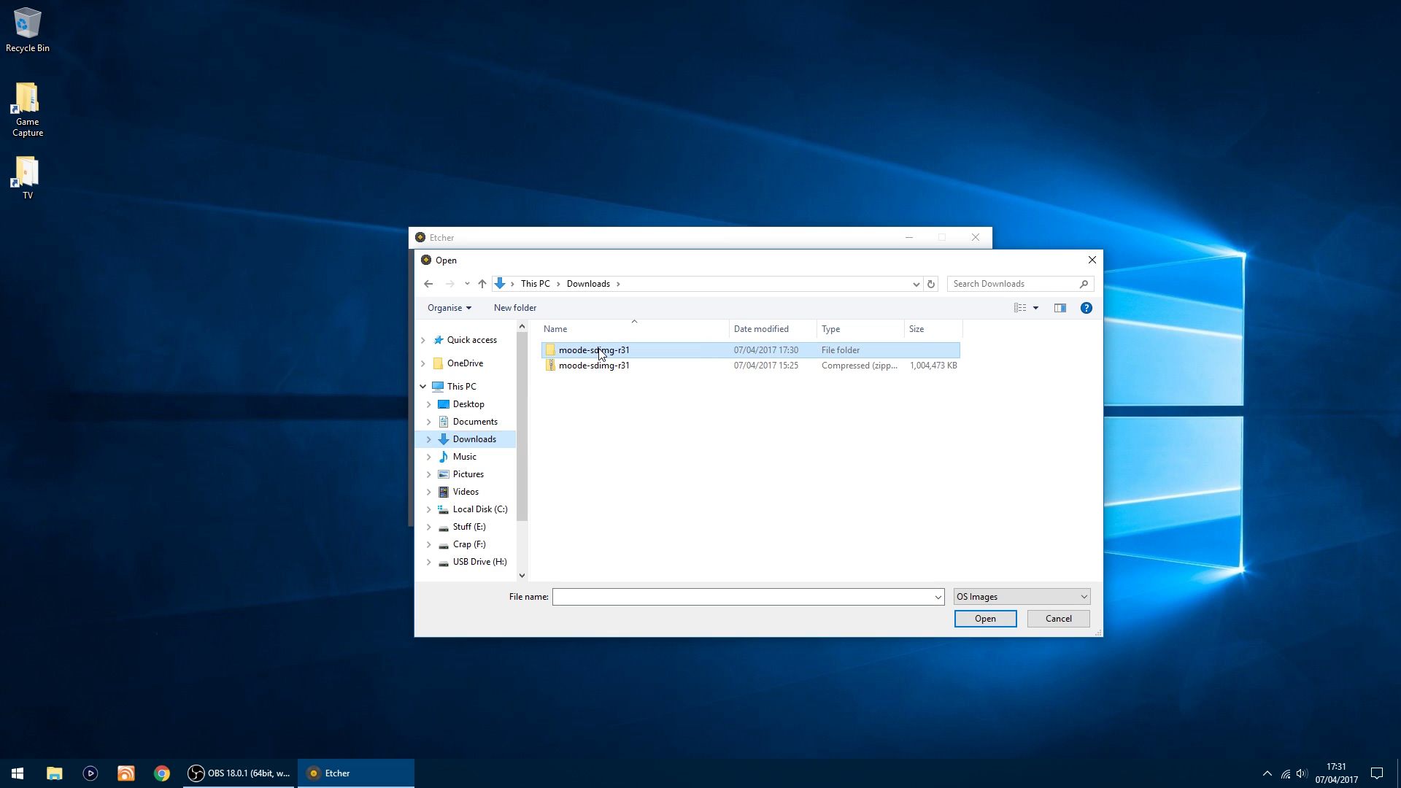
double_click(590, 351)
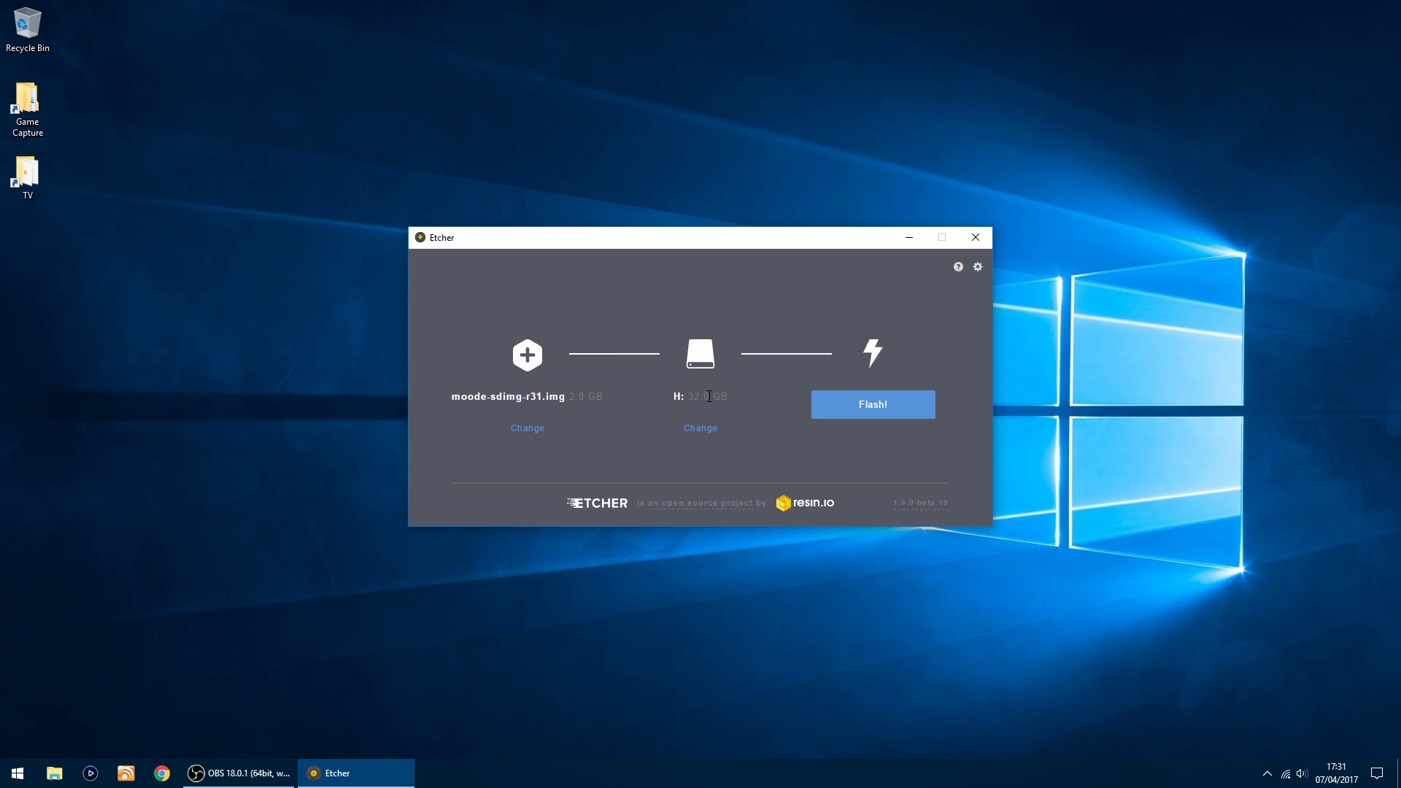
click(883, 412)
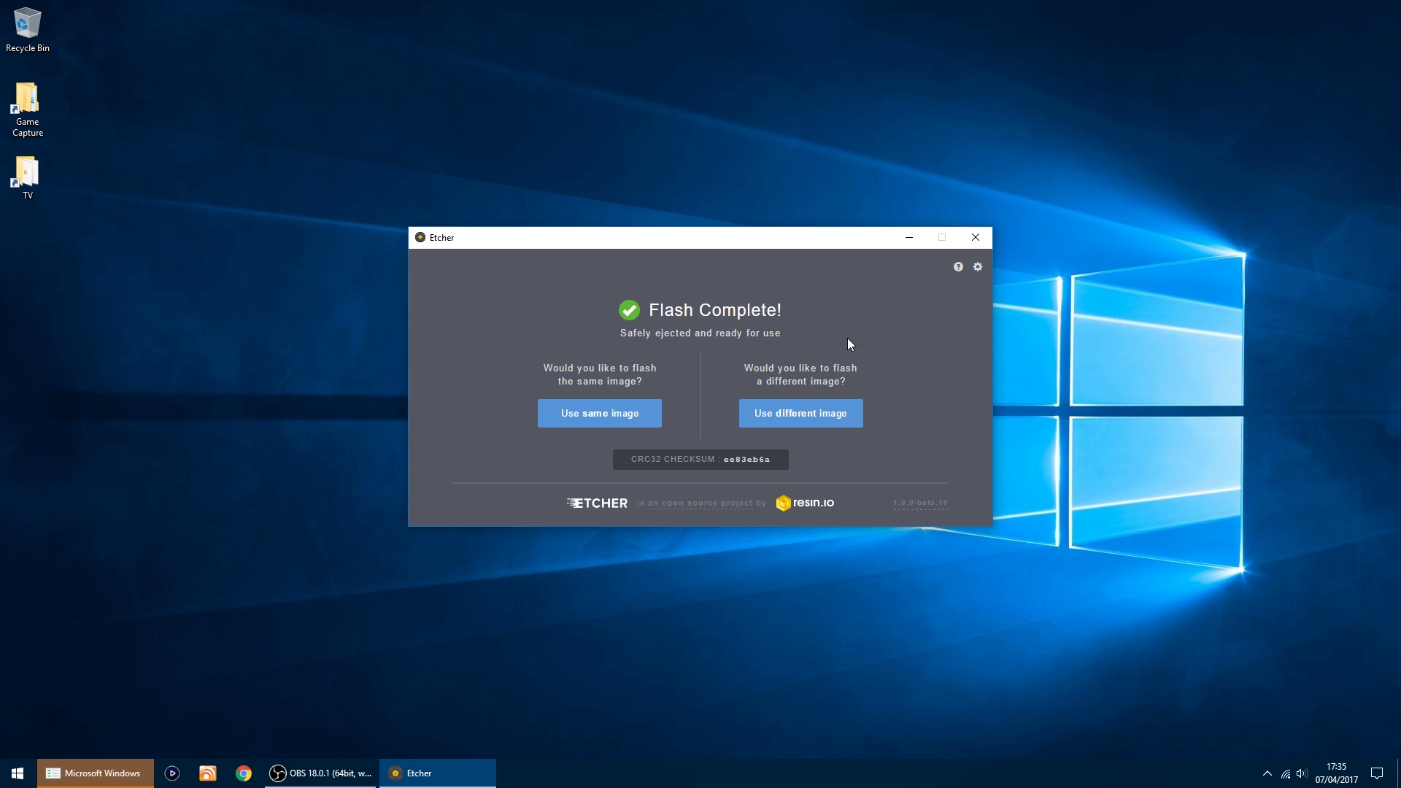
Step: Close Etcher and cancel the Windows prompt to format drive I
click(973, 238)
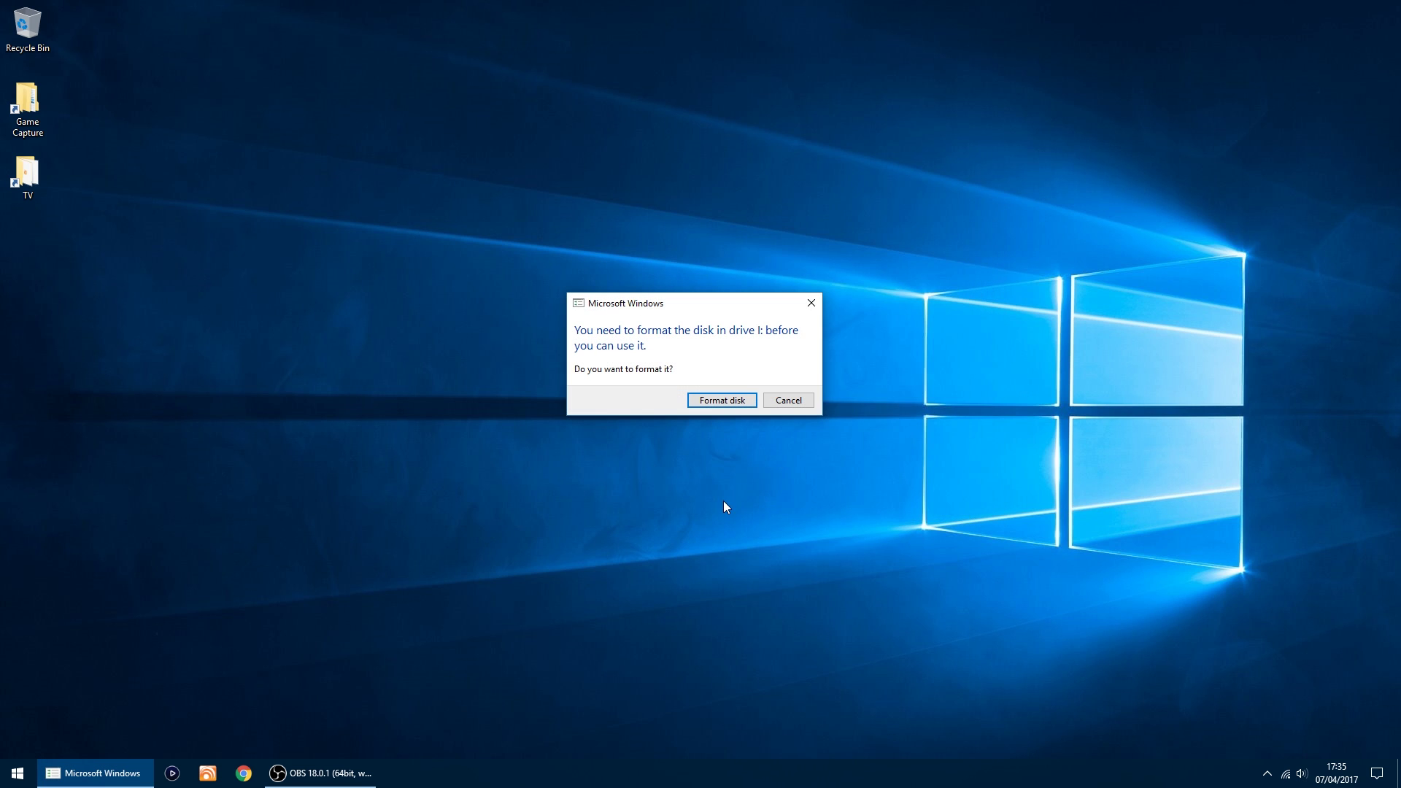
click(787, 401)
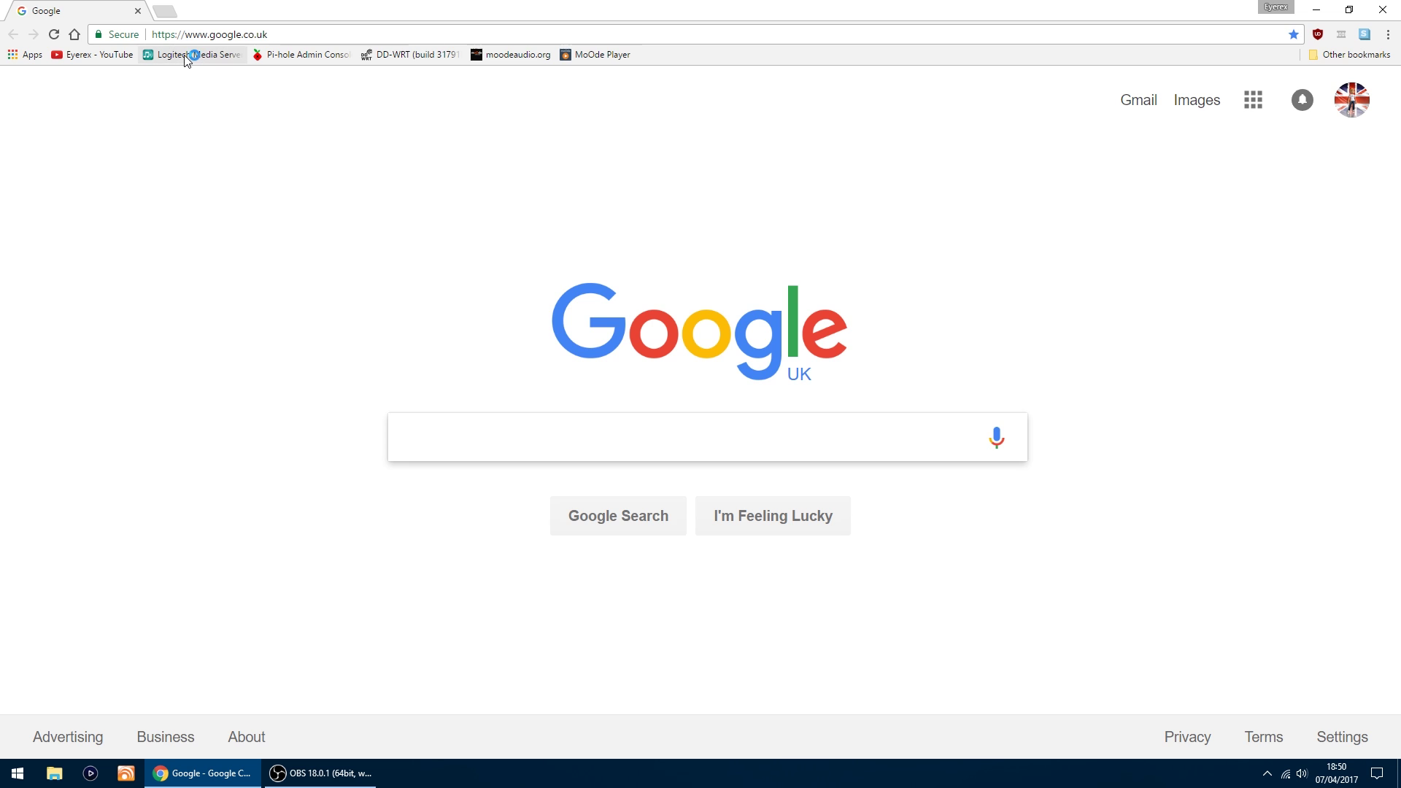
click(167, 36)
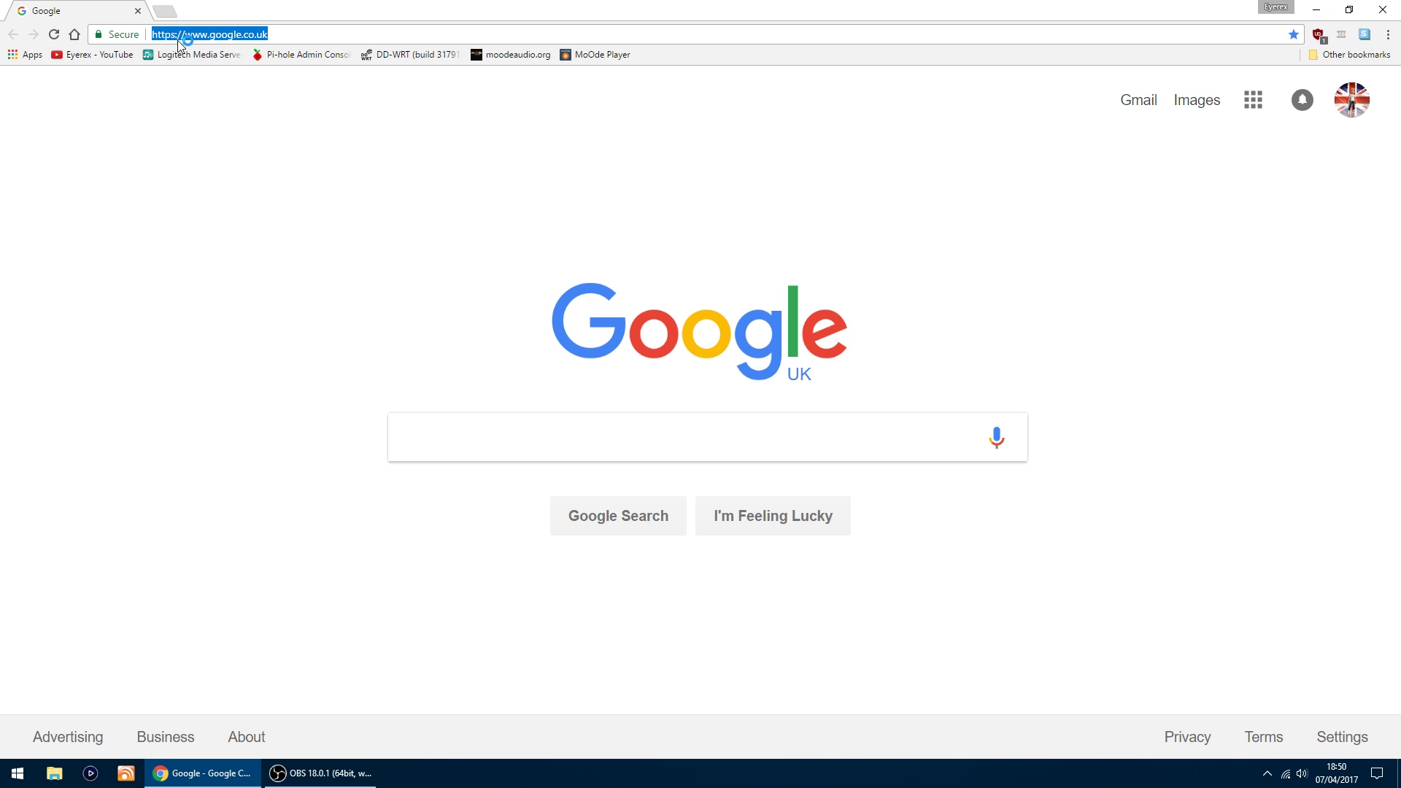
text(http)
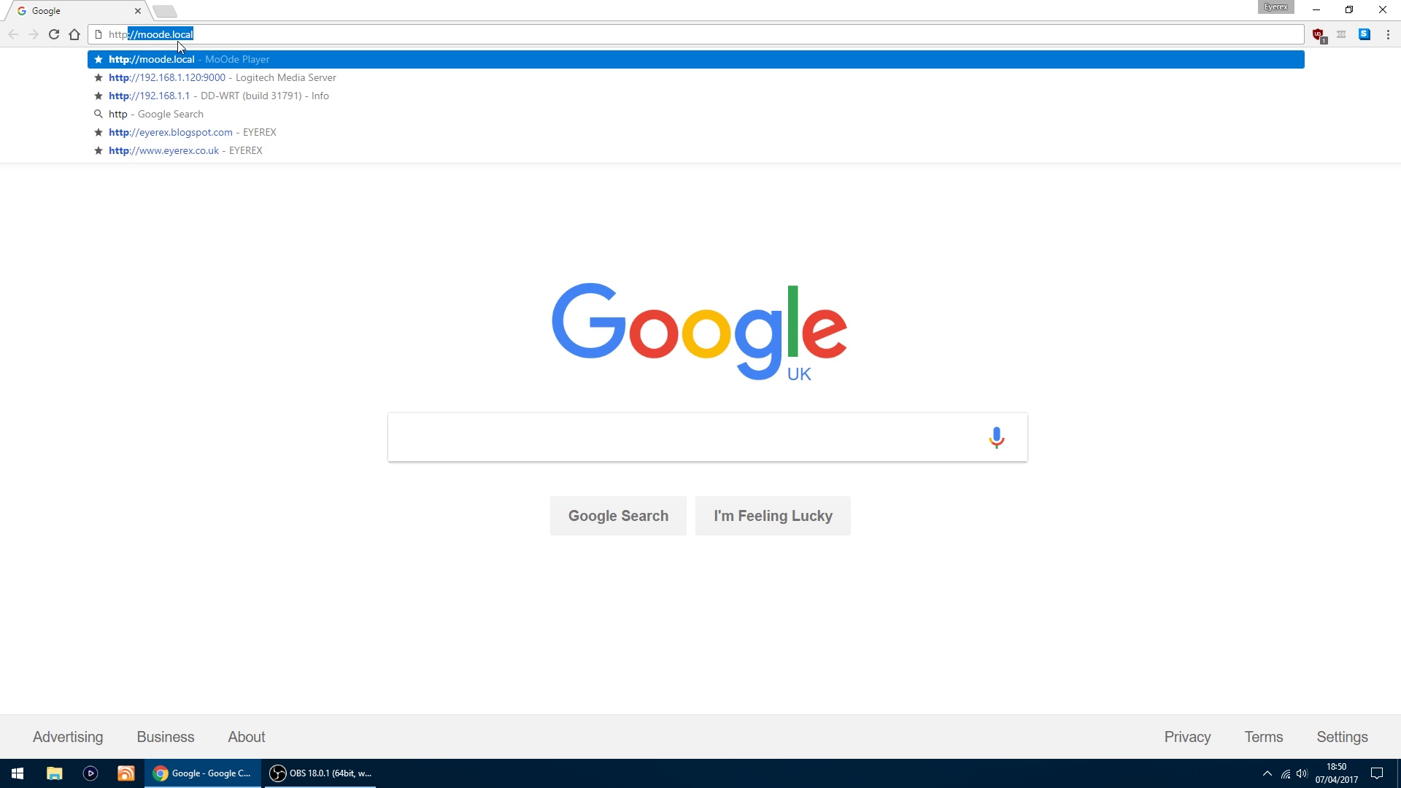
text(://)
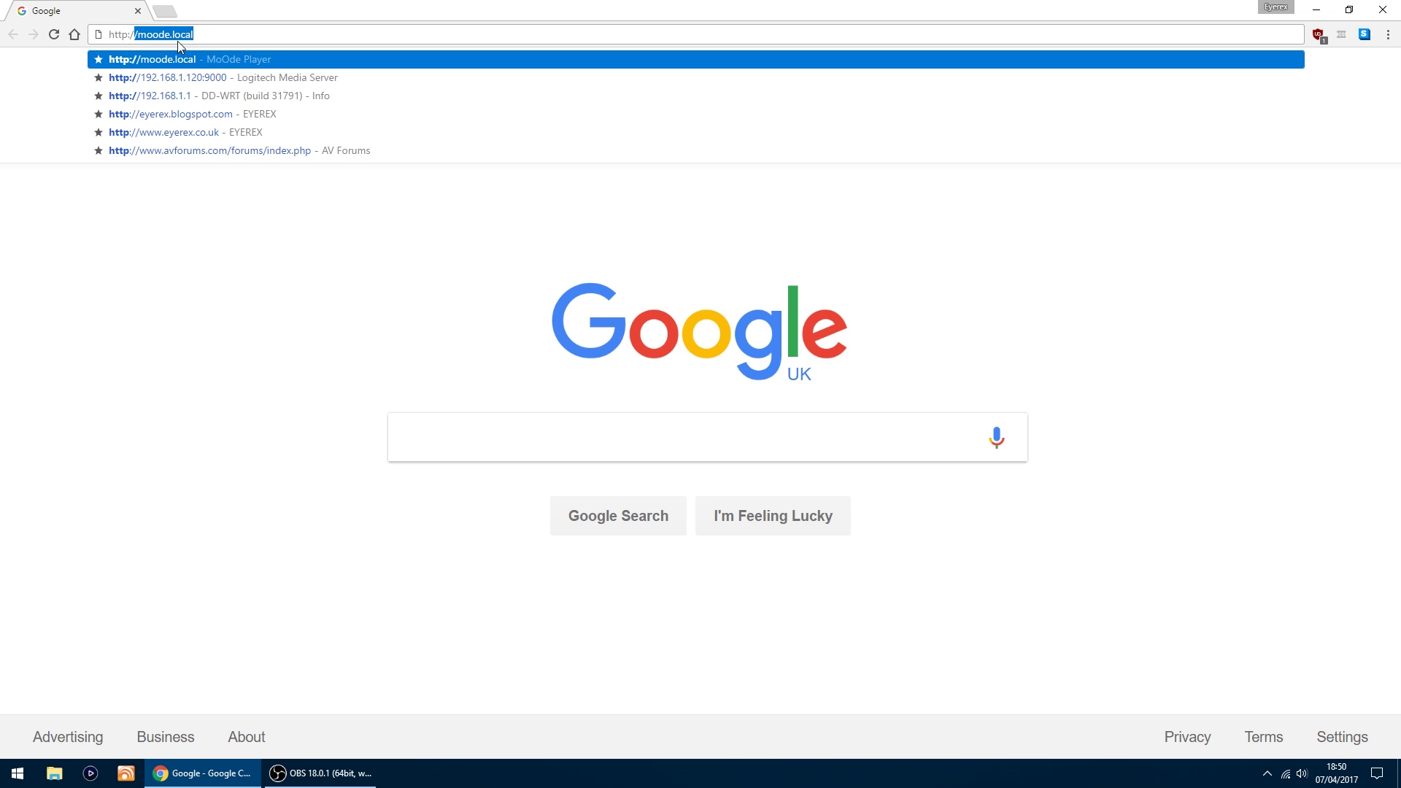
text(moode)
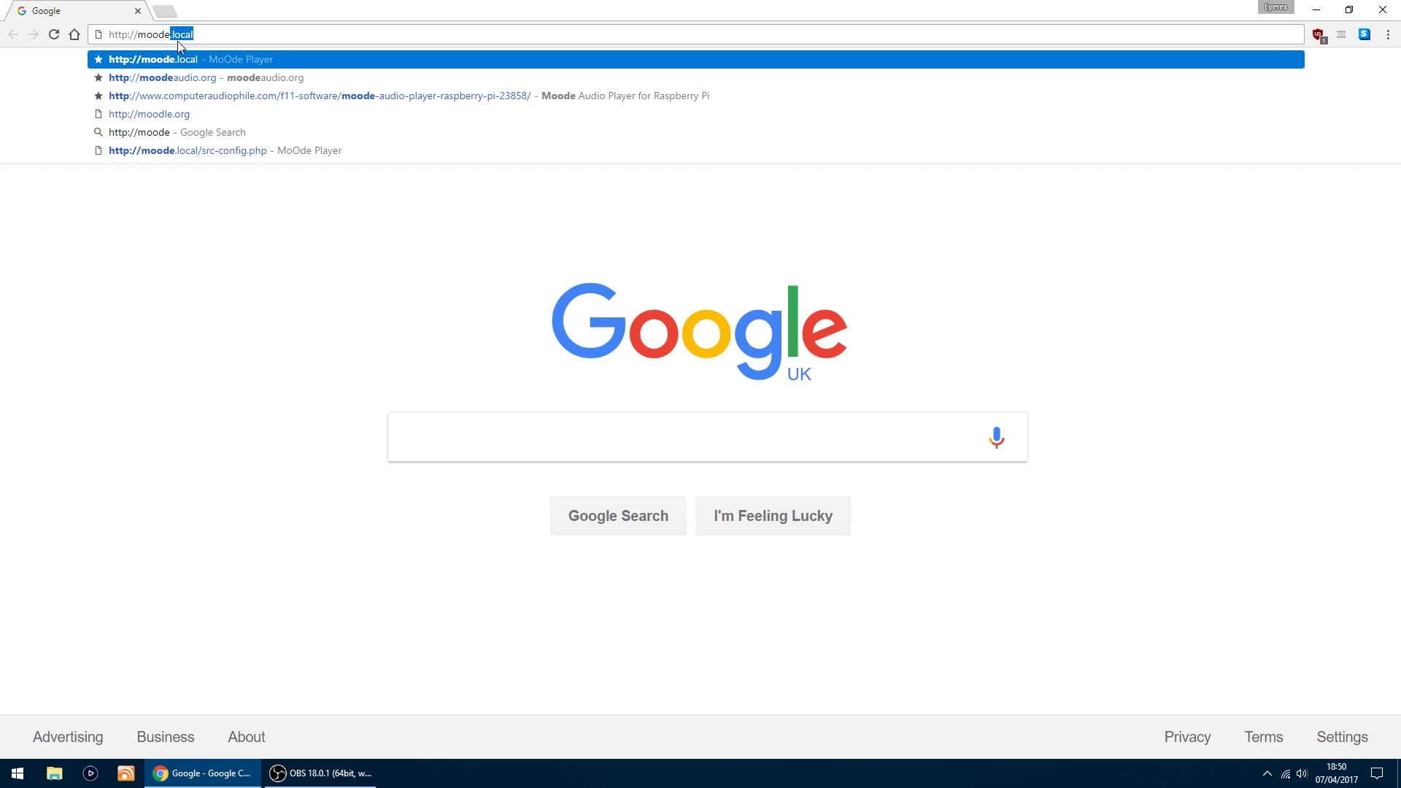
text(.local/)
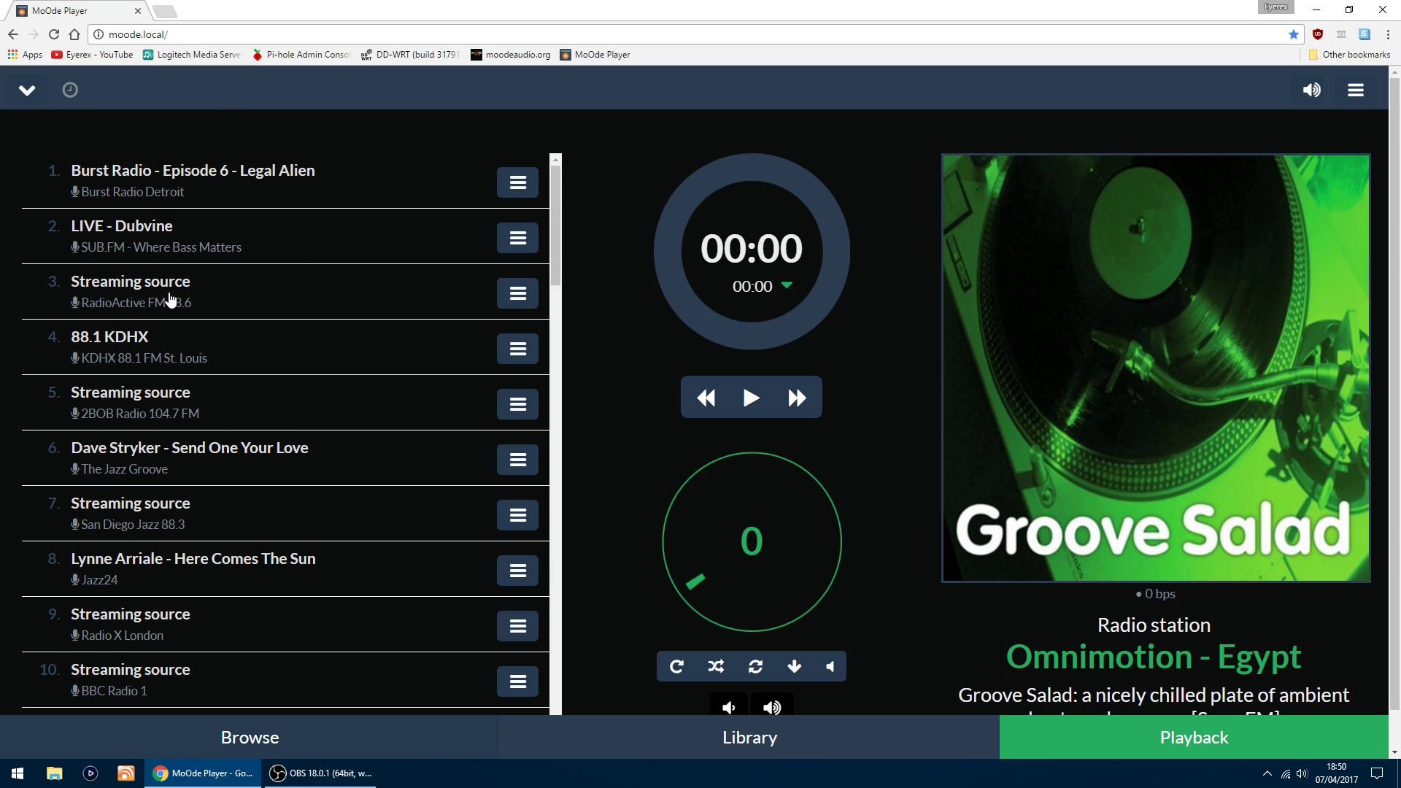
Step: Go to Sources in moOde's Configure settings from the system menu
scroll(193, 302, down, 10)
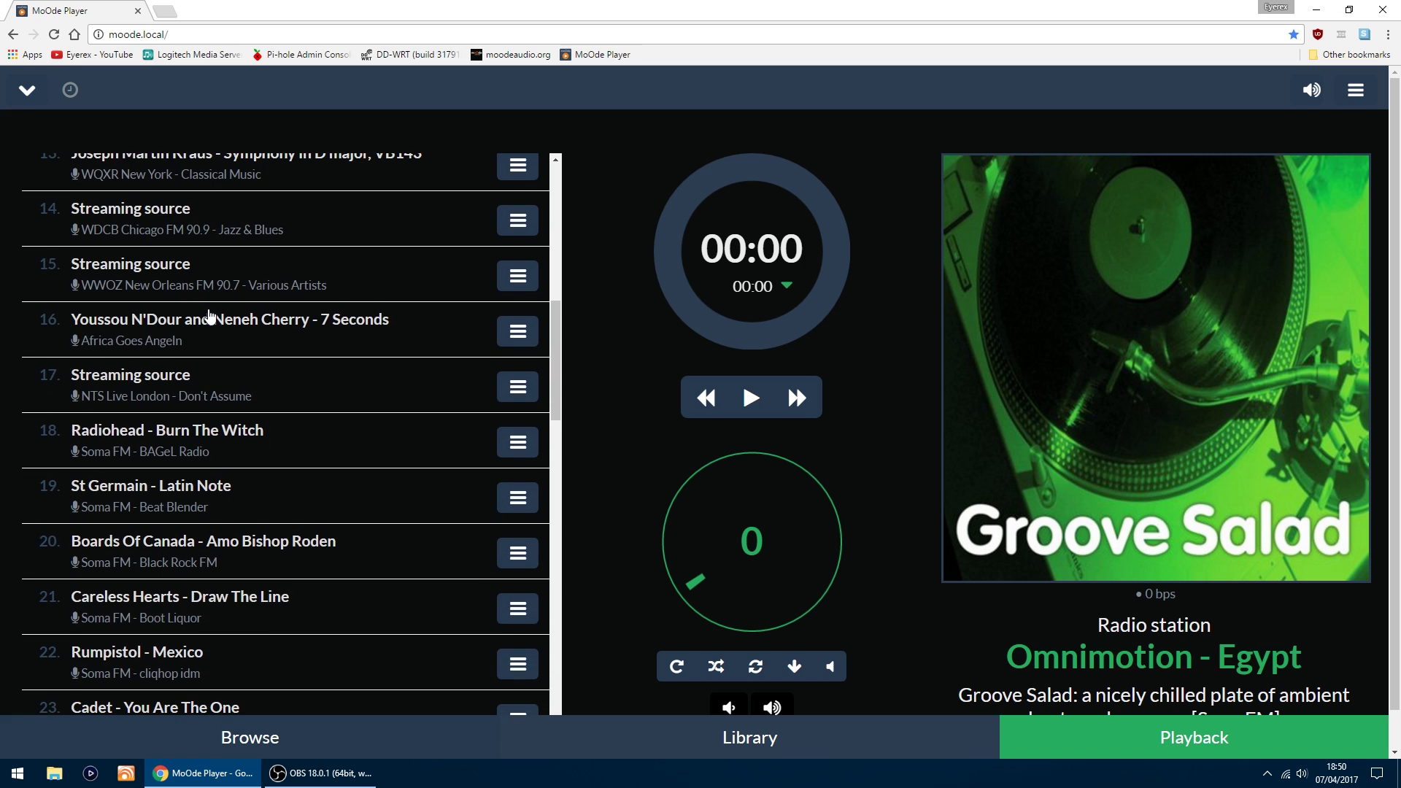
scroll(209, 361, up, 4)
scroll(209, 361, up, 2)
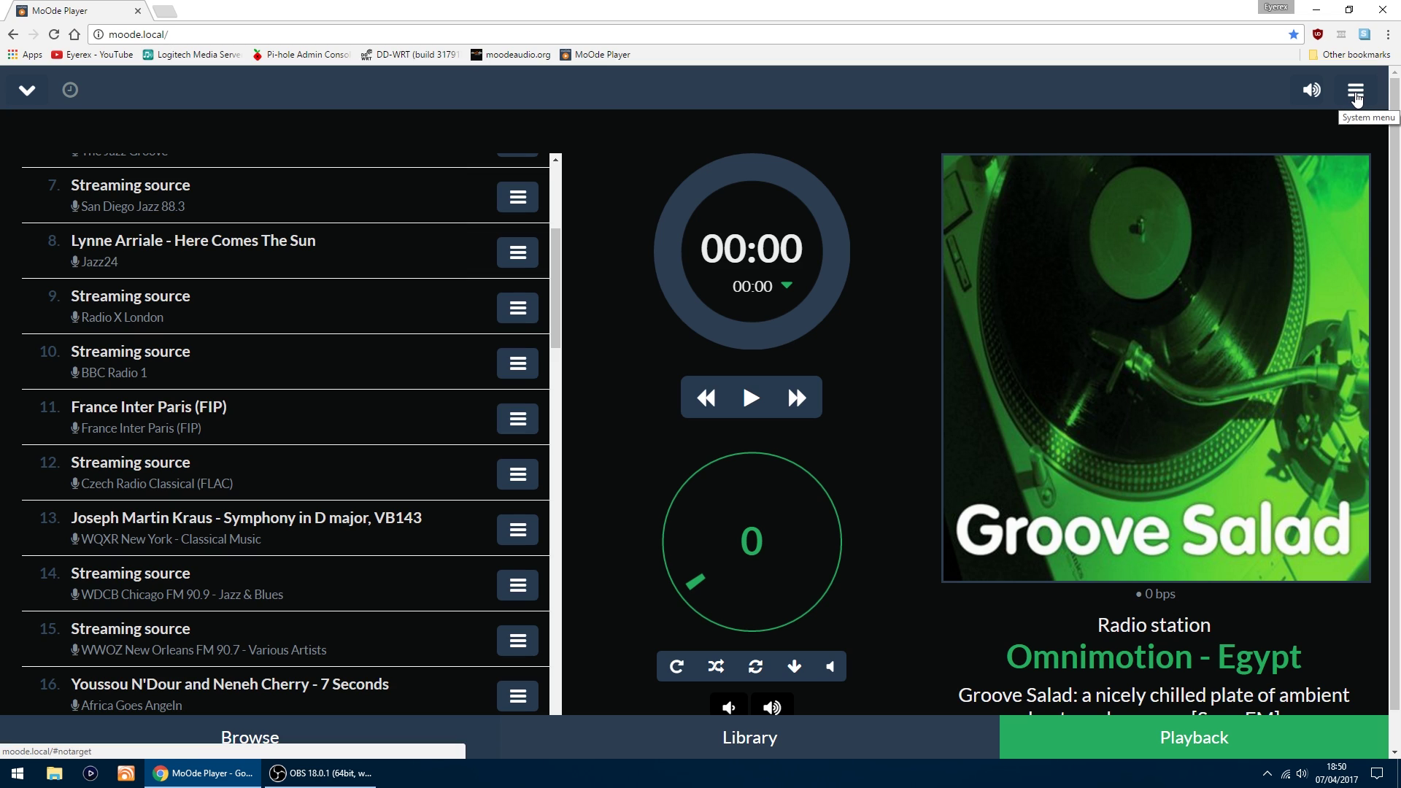
click(1355, 92)
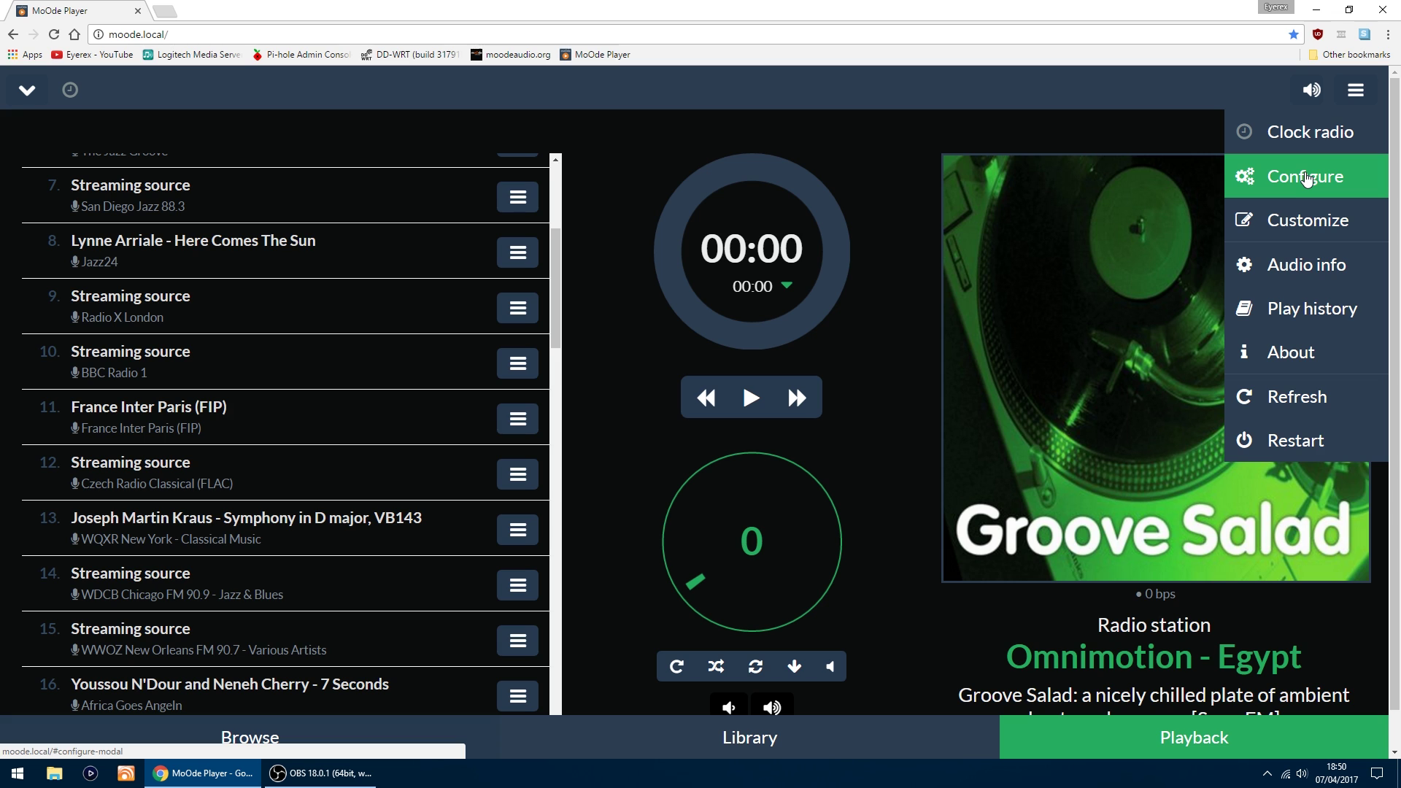
click(1306, 178)
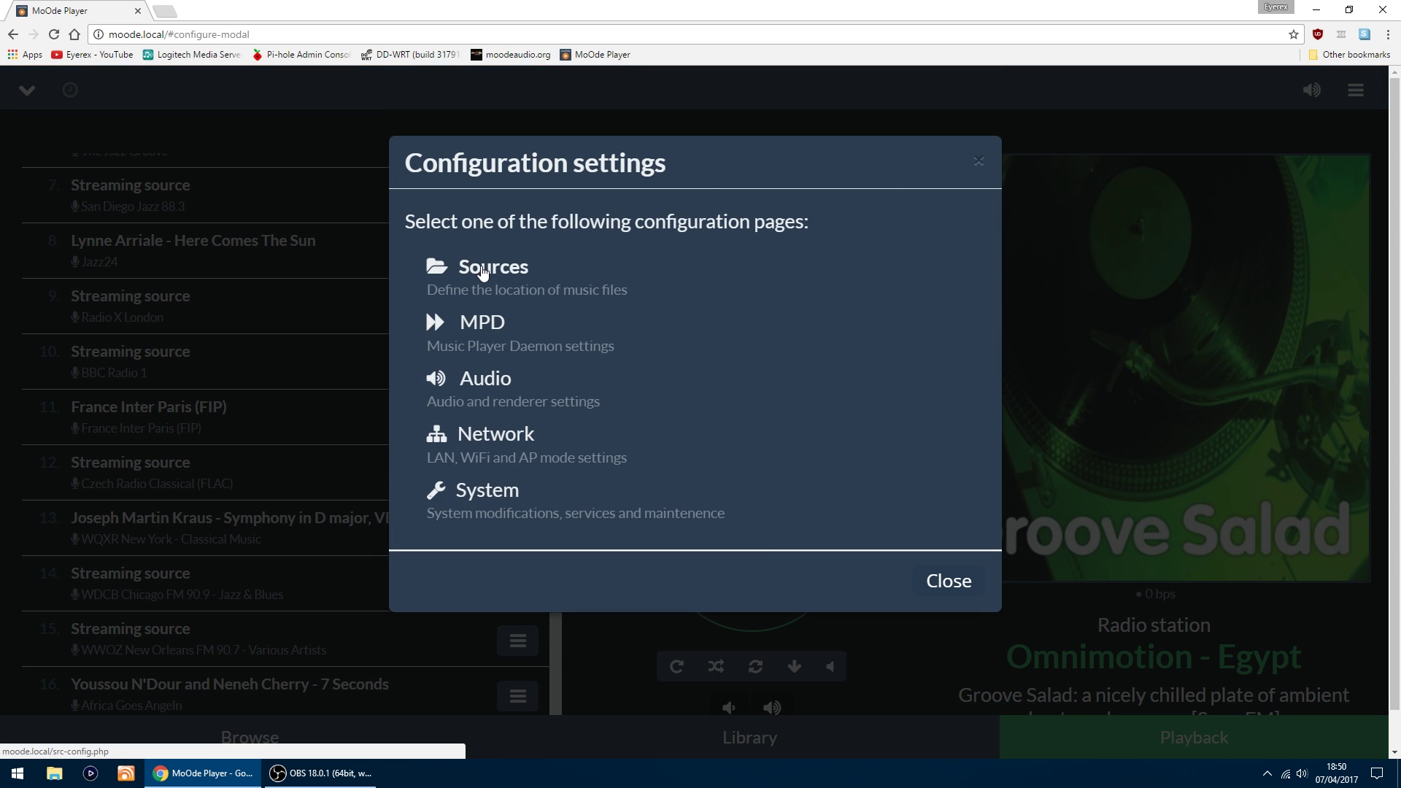
click(481, 269)
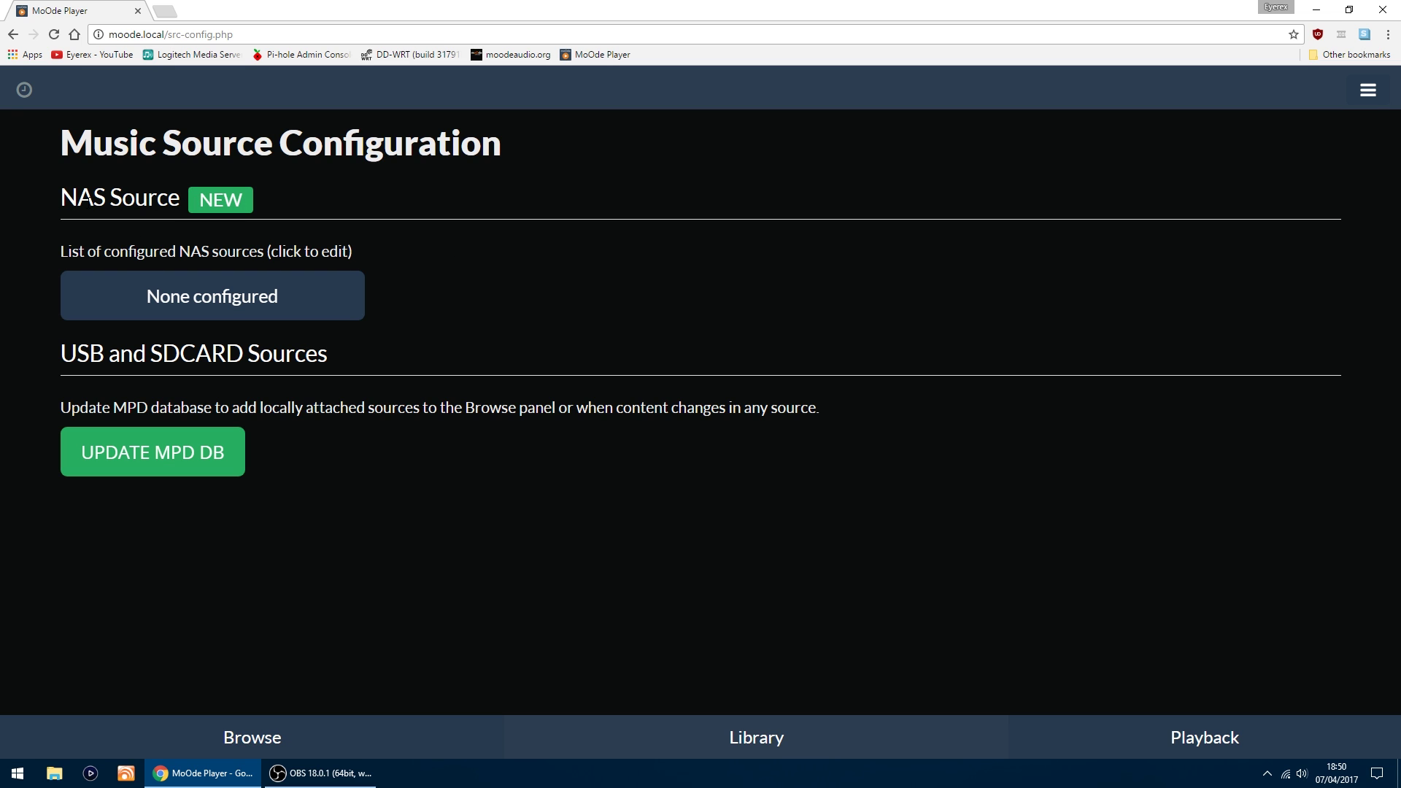
Step: Start a new NAS source named Music at 192.168.1.141 with remote directory Public\Shared MusicFLAC
click(222, 202)
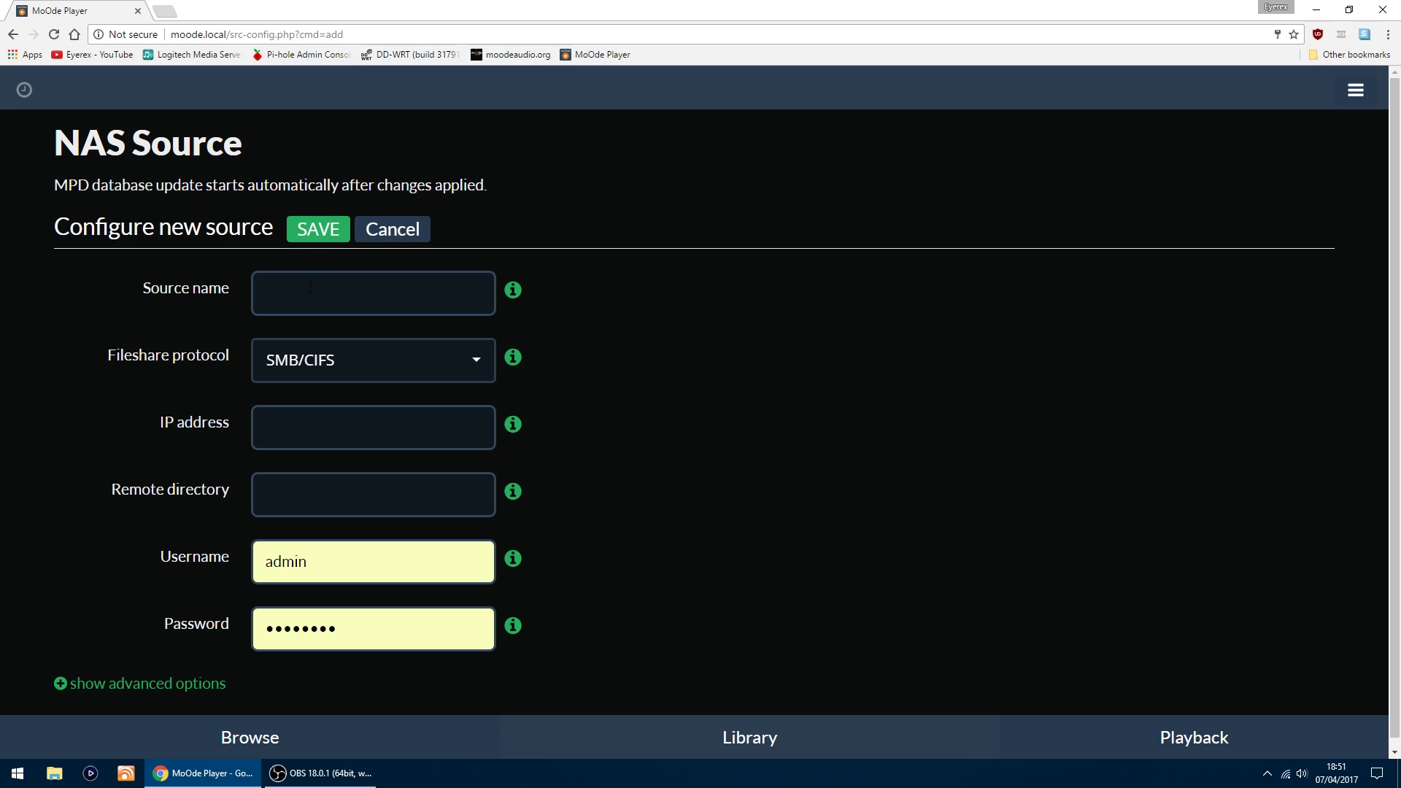
click(284, 292)
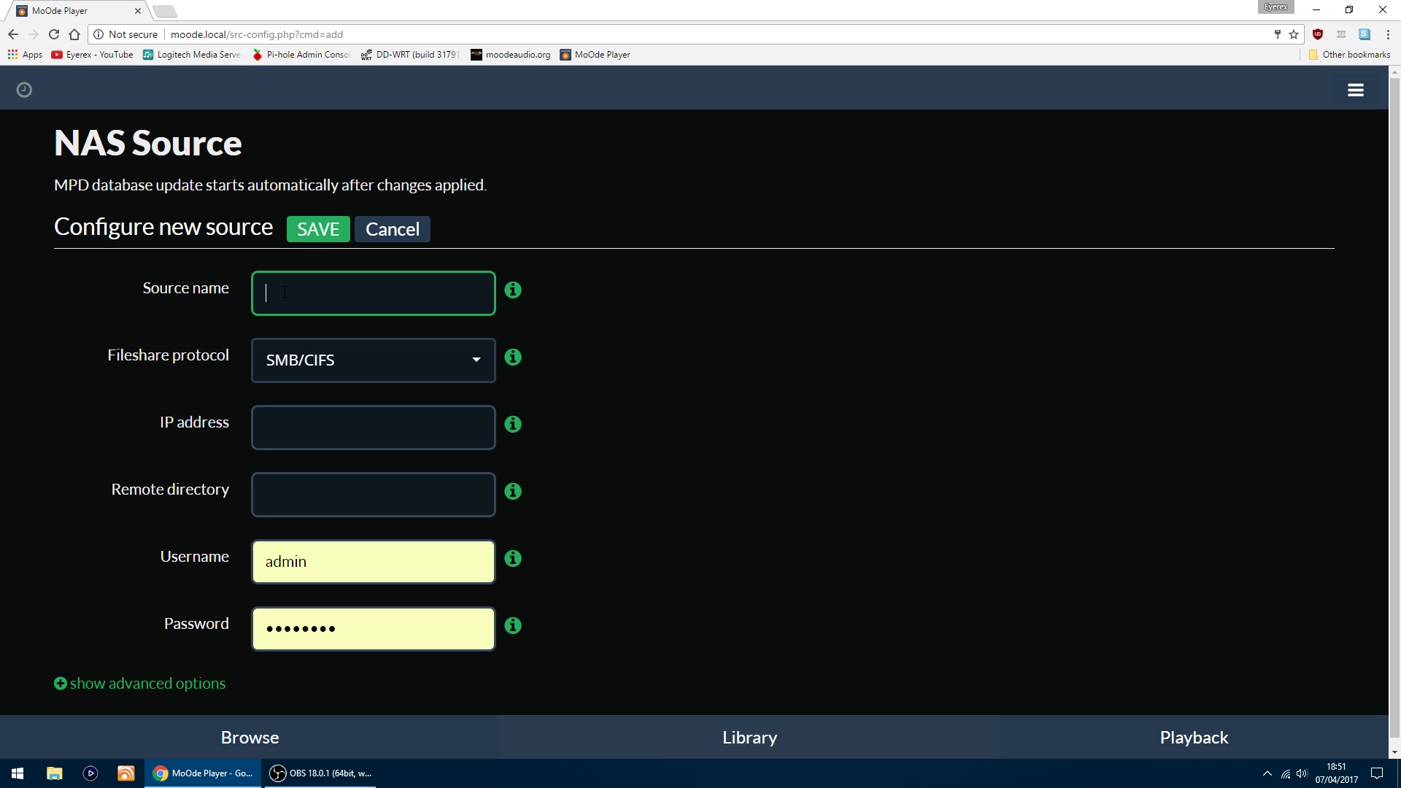
text(Music)
click(299, 424)
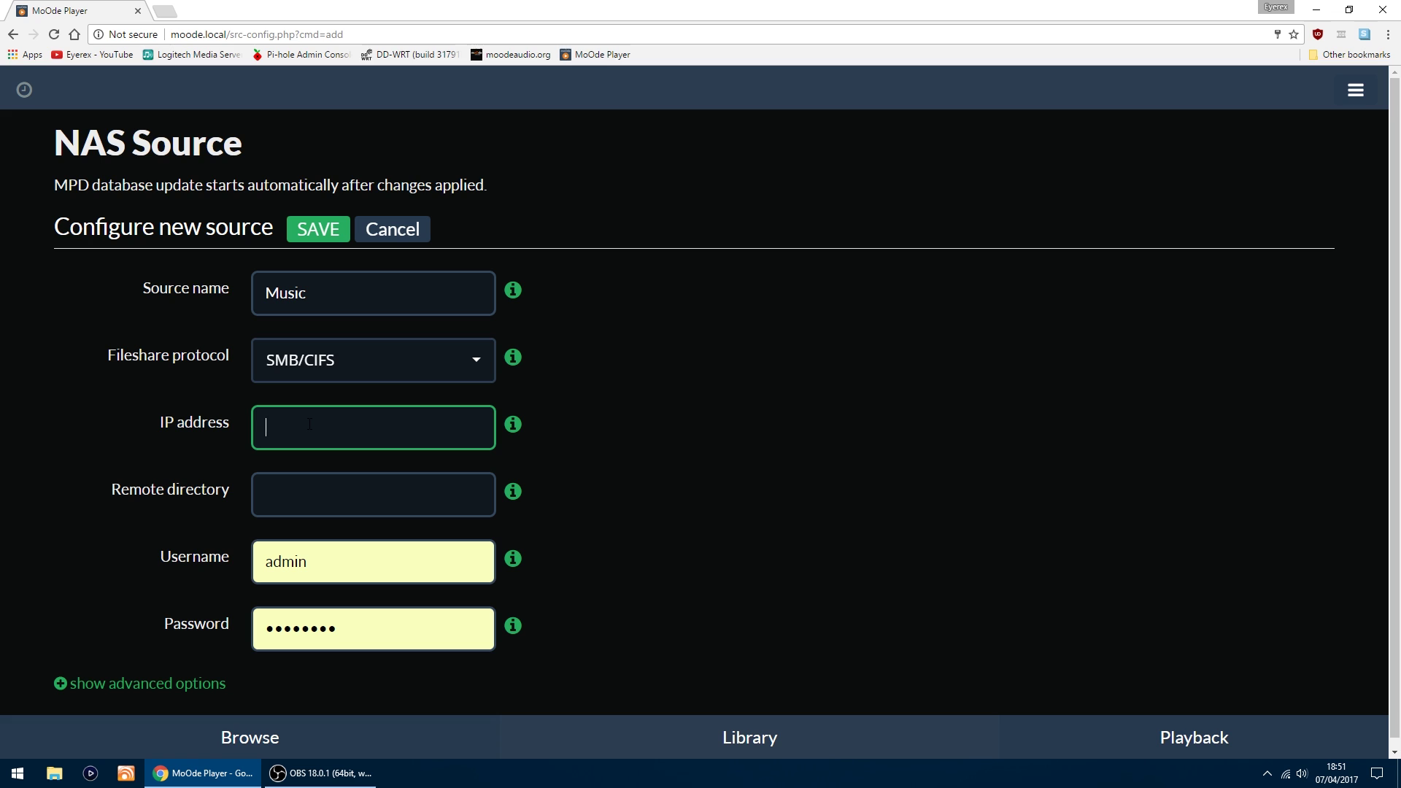
text(192.168.1.141)
click(298, 495)
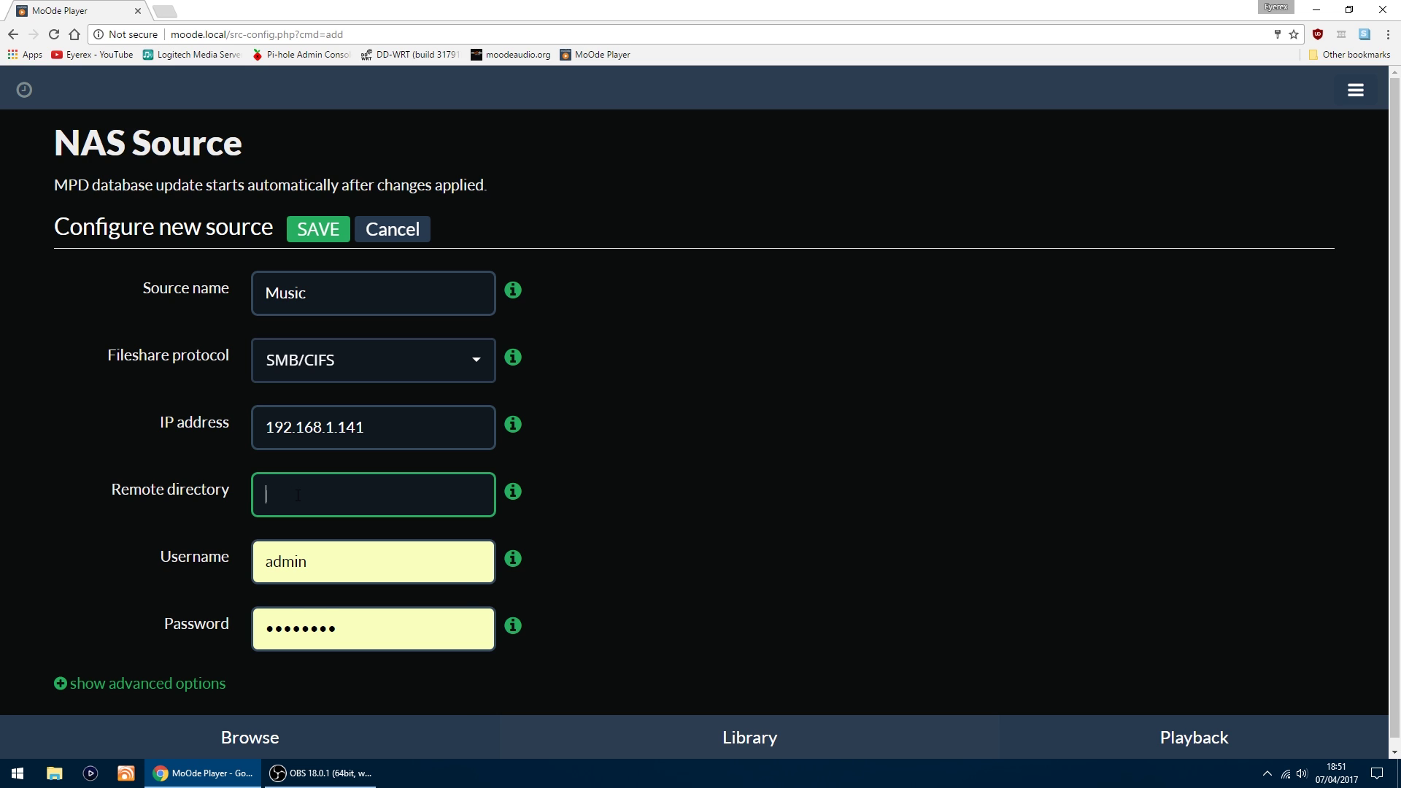
right_click(298, 495)
click(353, 592)
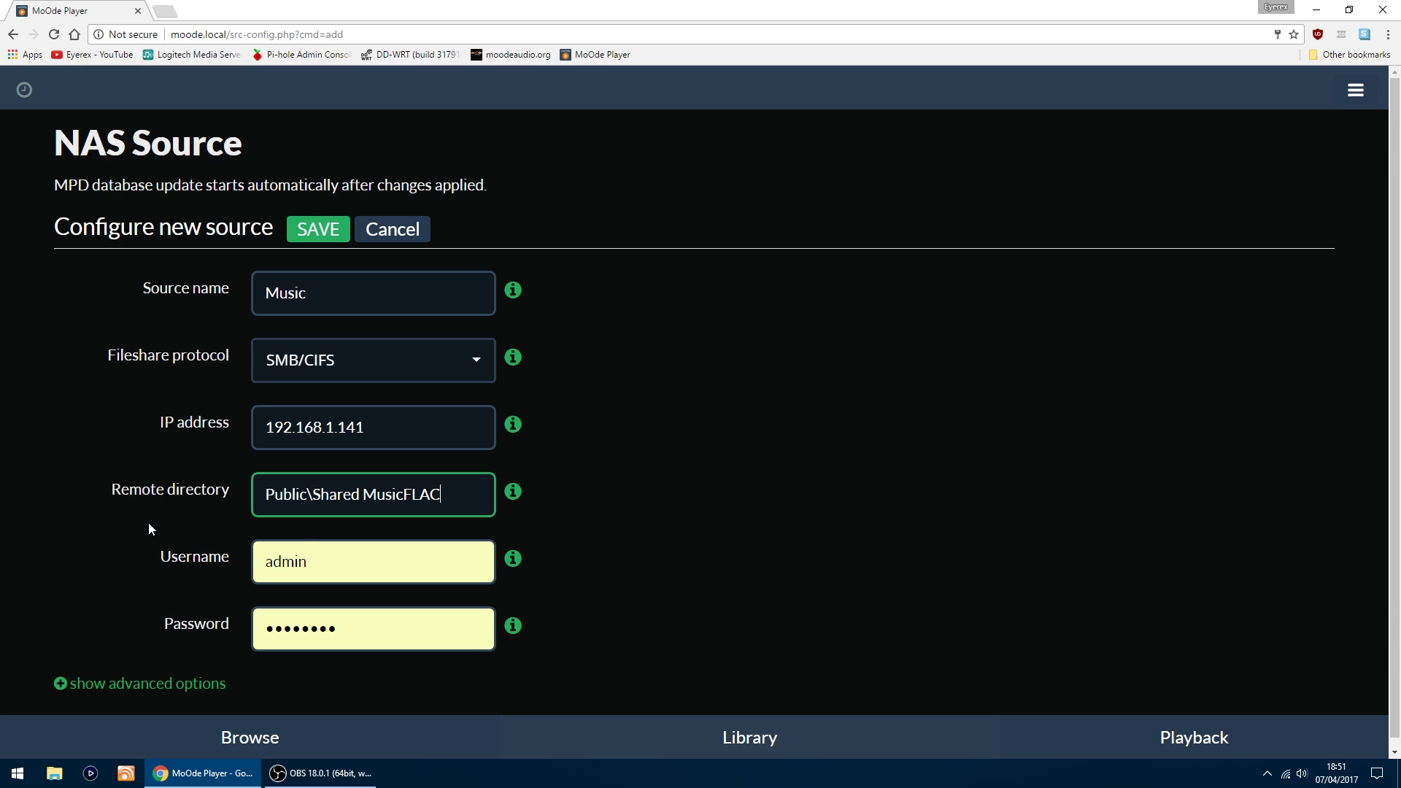
Step: Replace the prefilled username with Guest and enter the guest password
scroll(153, 522, down, 1)
double_click(342, 555)
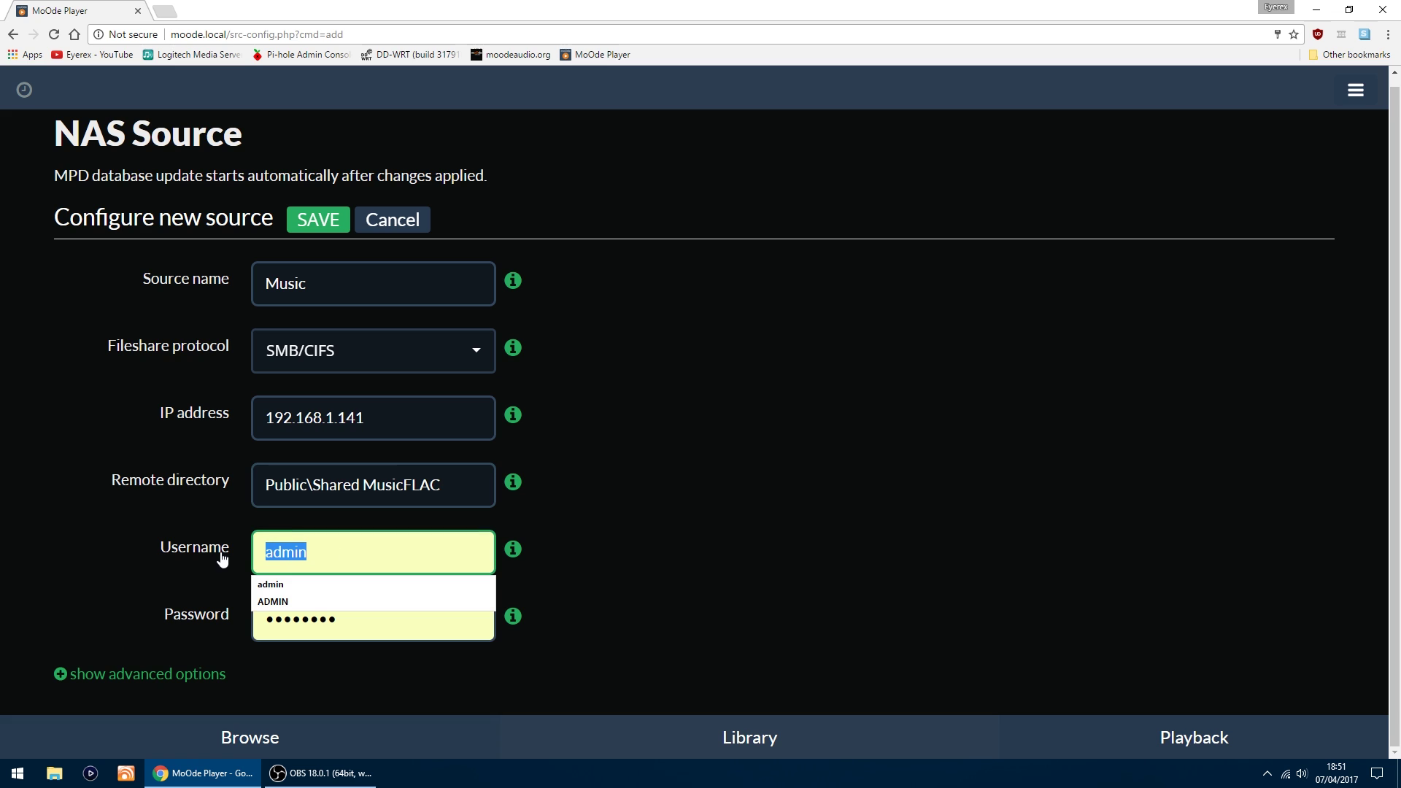
text(Guest)
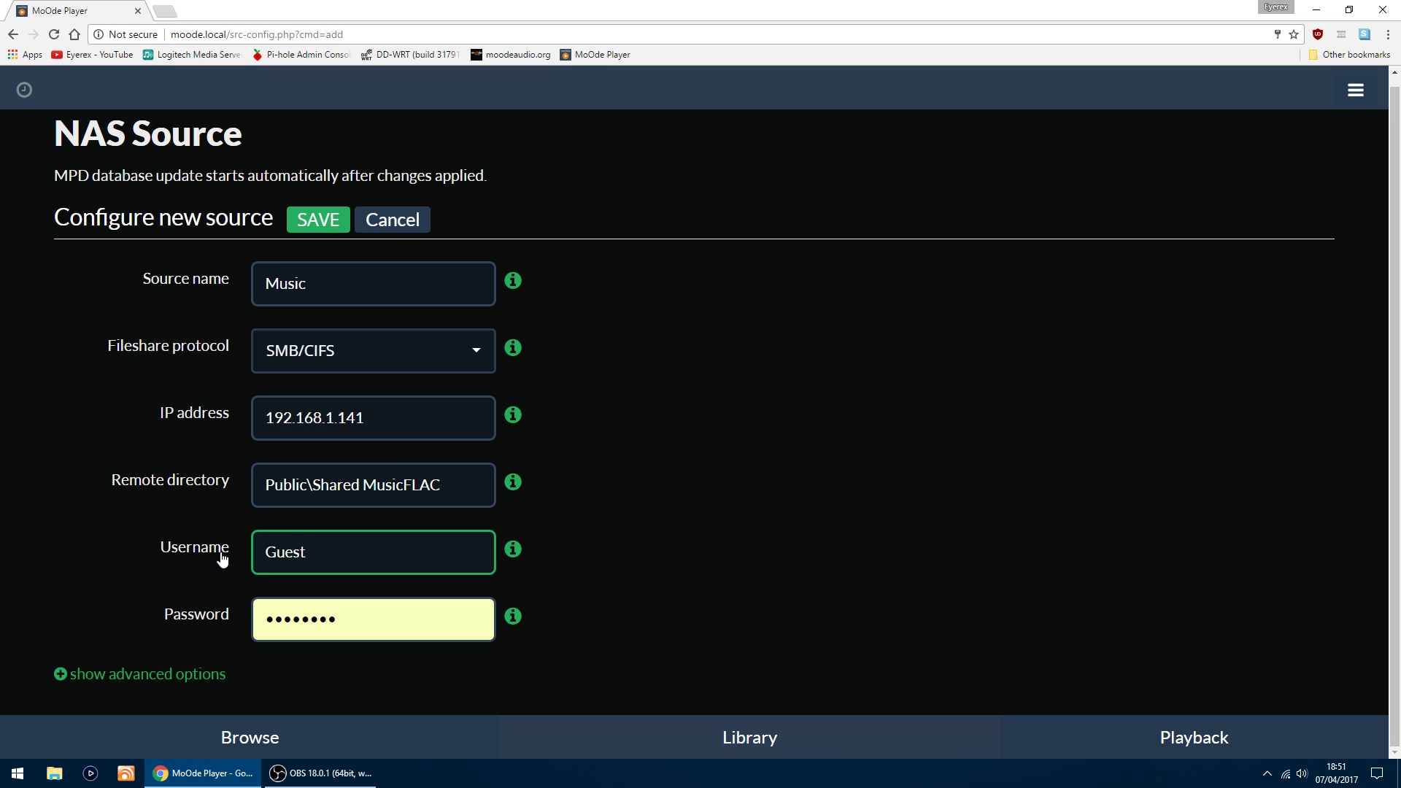
double_click(373, 623)
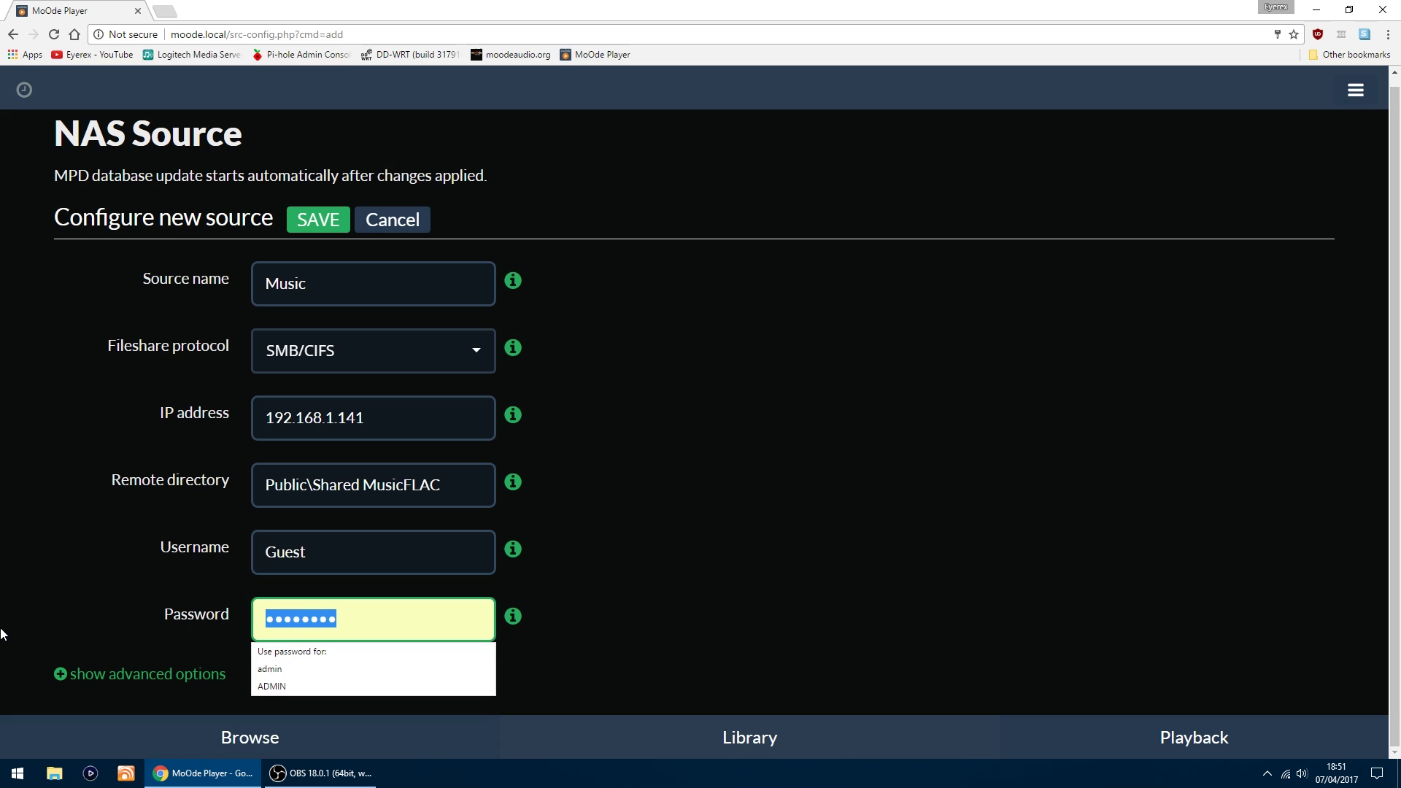
text(guest)
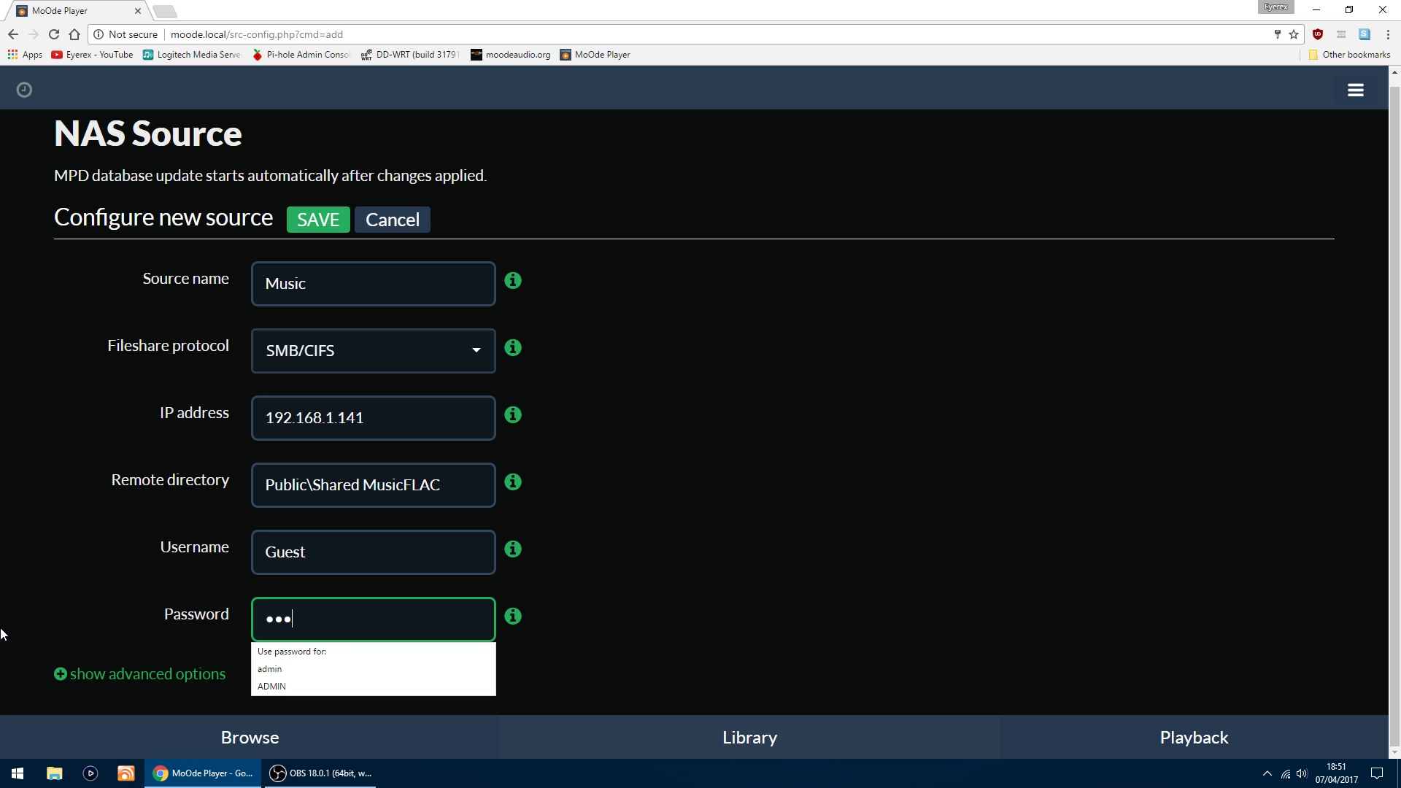
click(102, 497)
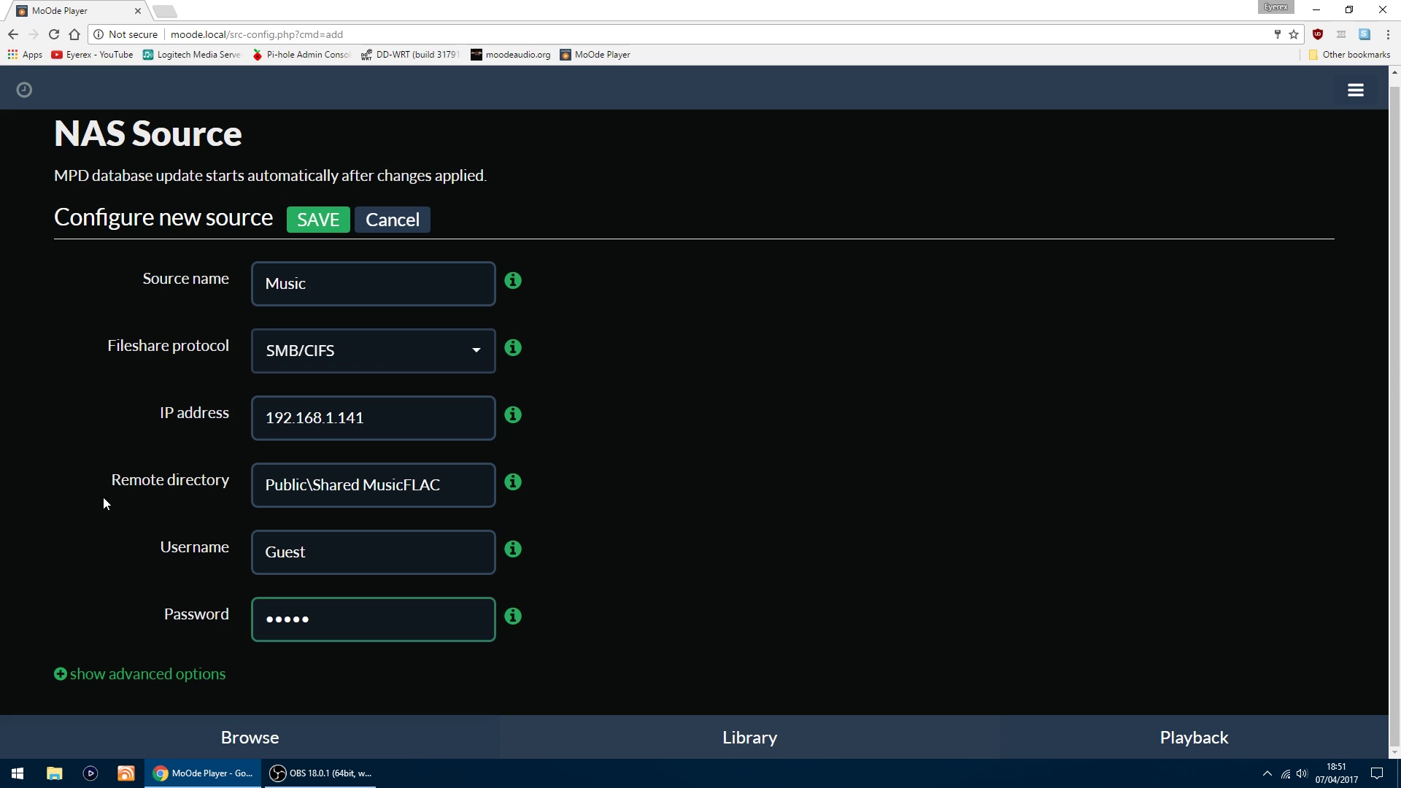
Step: Save the Music NAS source at 192.168.1.141 and wait for the library update
click(322, 222)
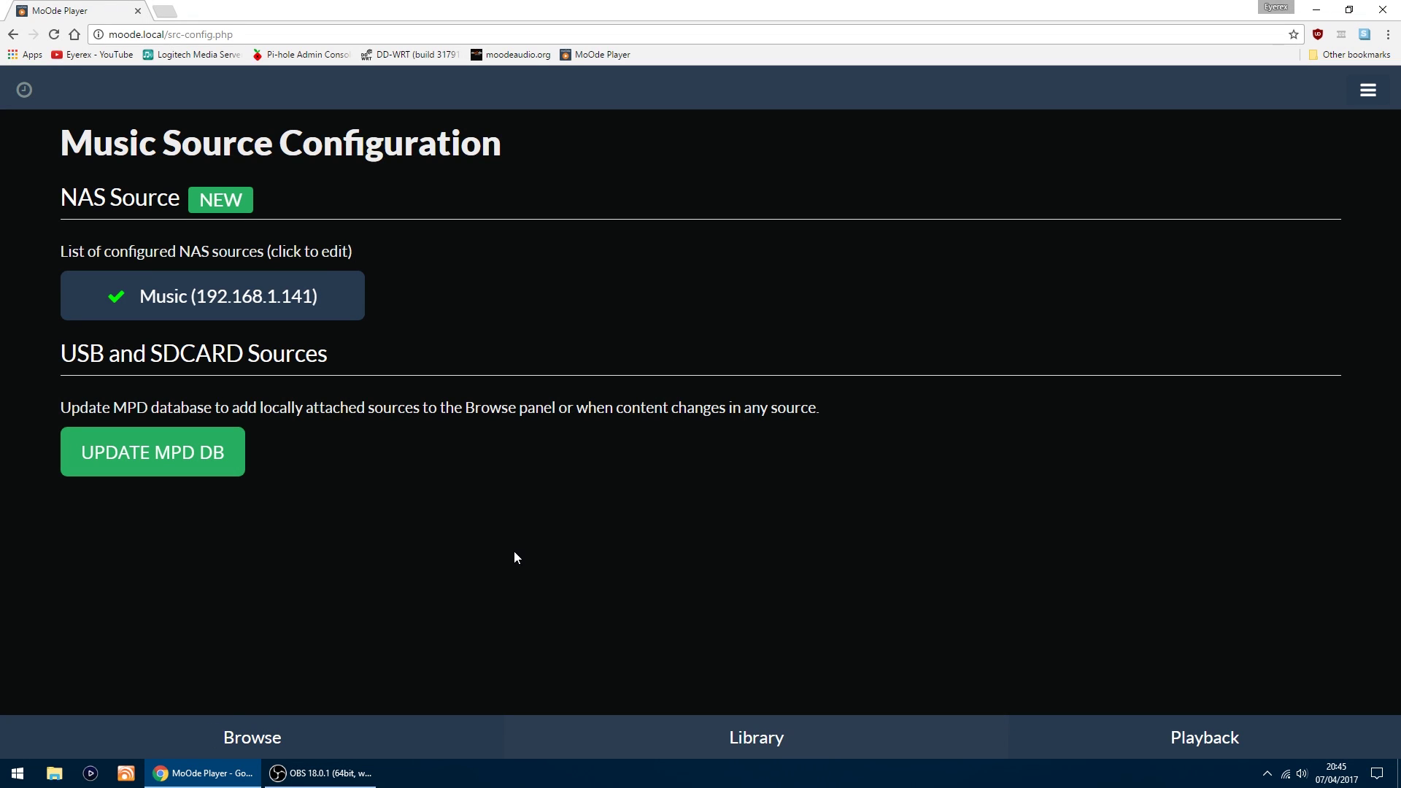
Step: Browse NAS > Music and scroll through its artist folders, returning to the top
click(262, 740)
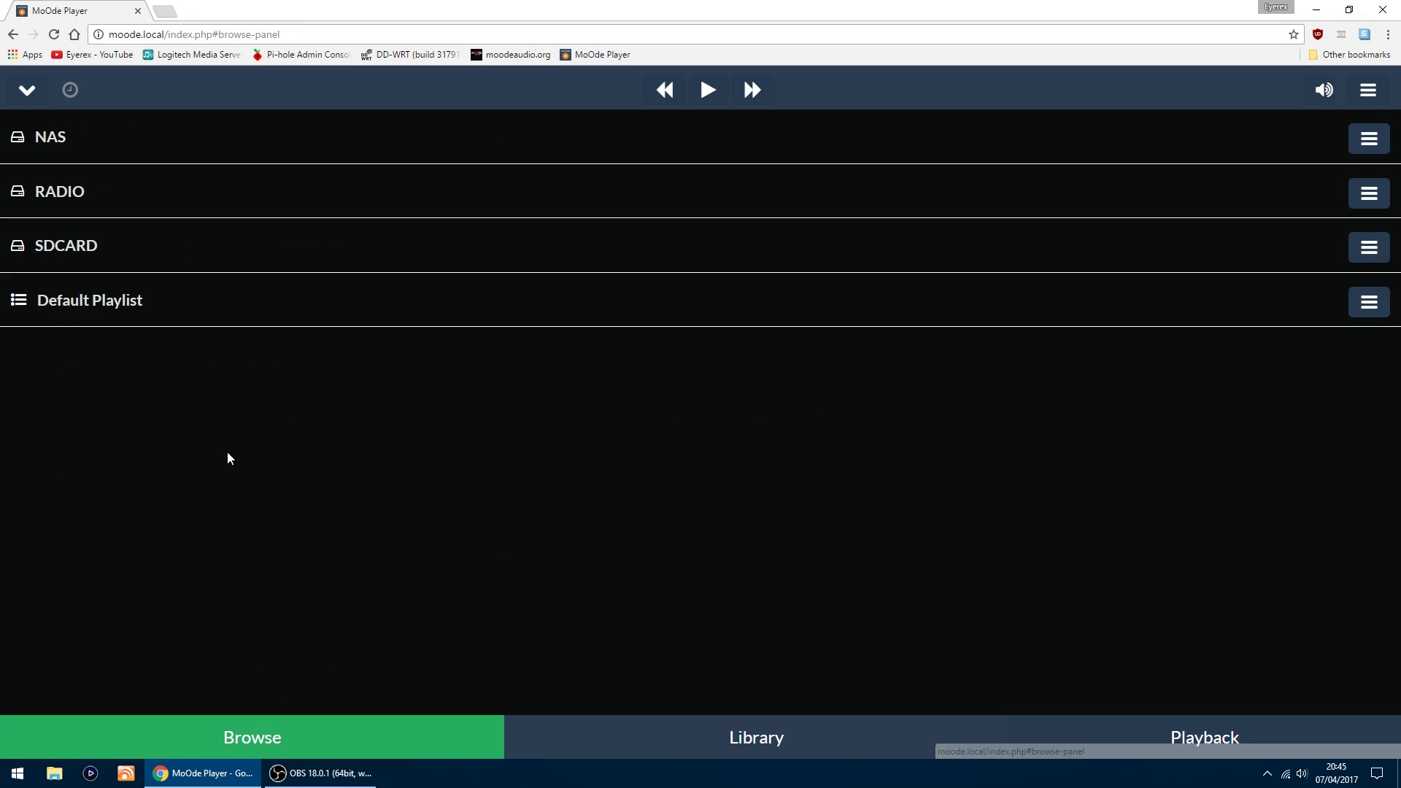
click(45, 143)
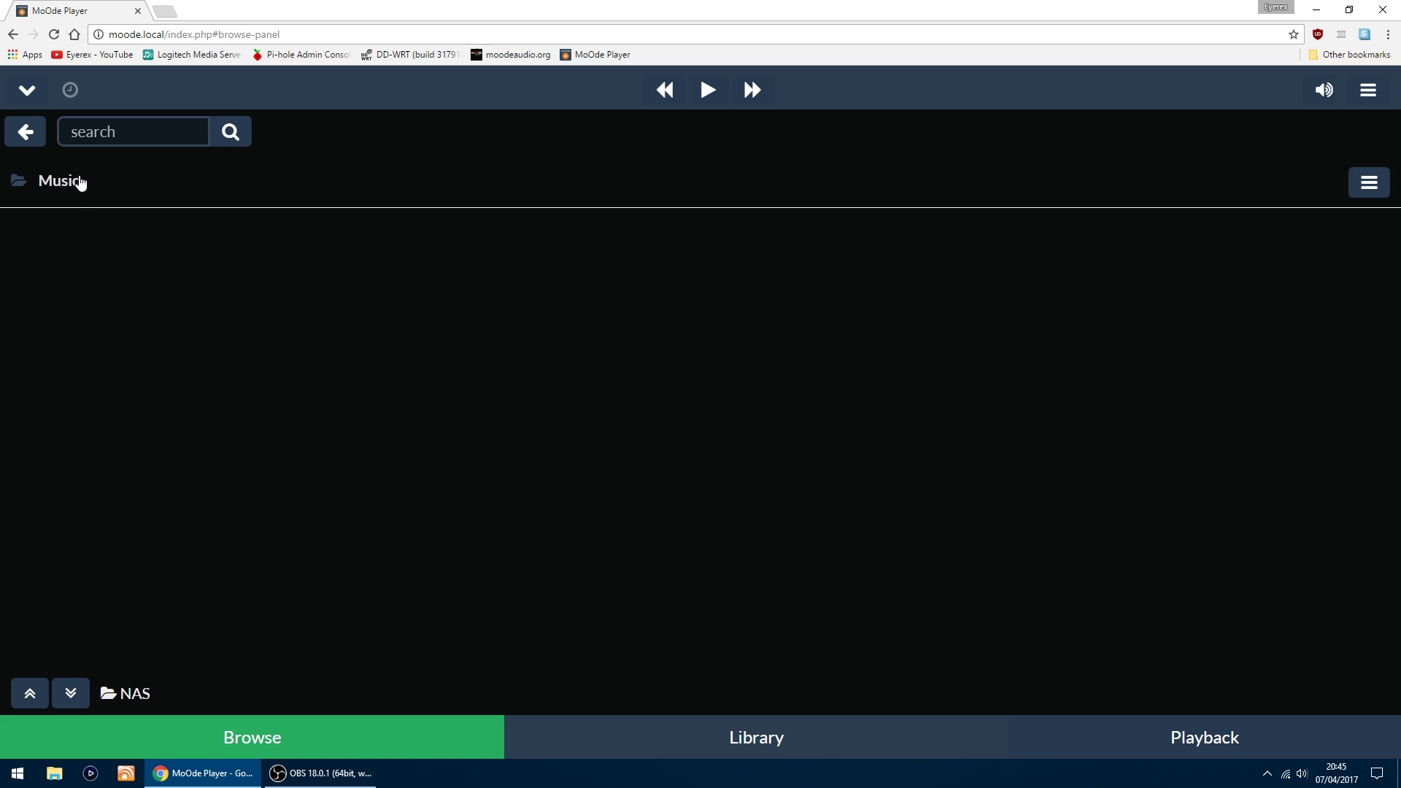
click(74, 183)
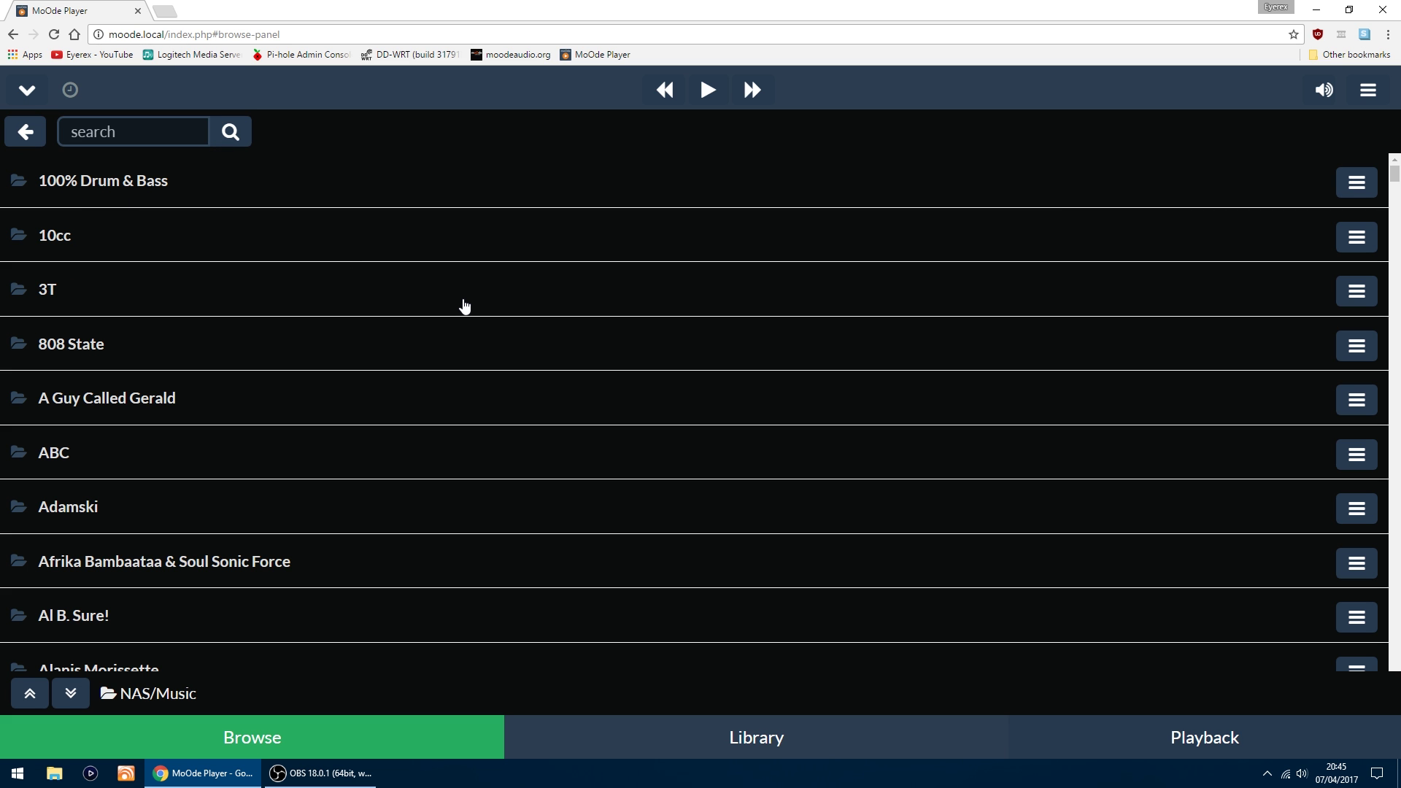
scroll(457, 330, down, 20)
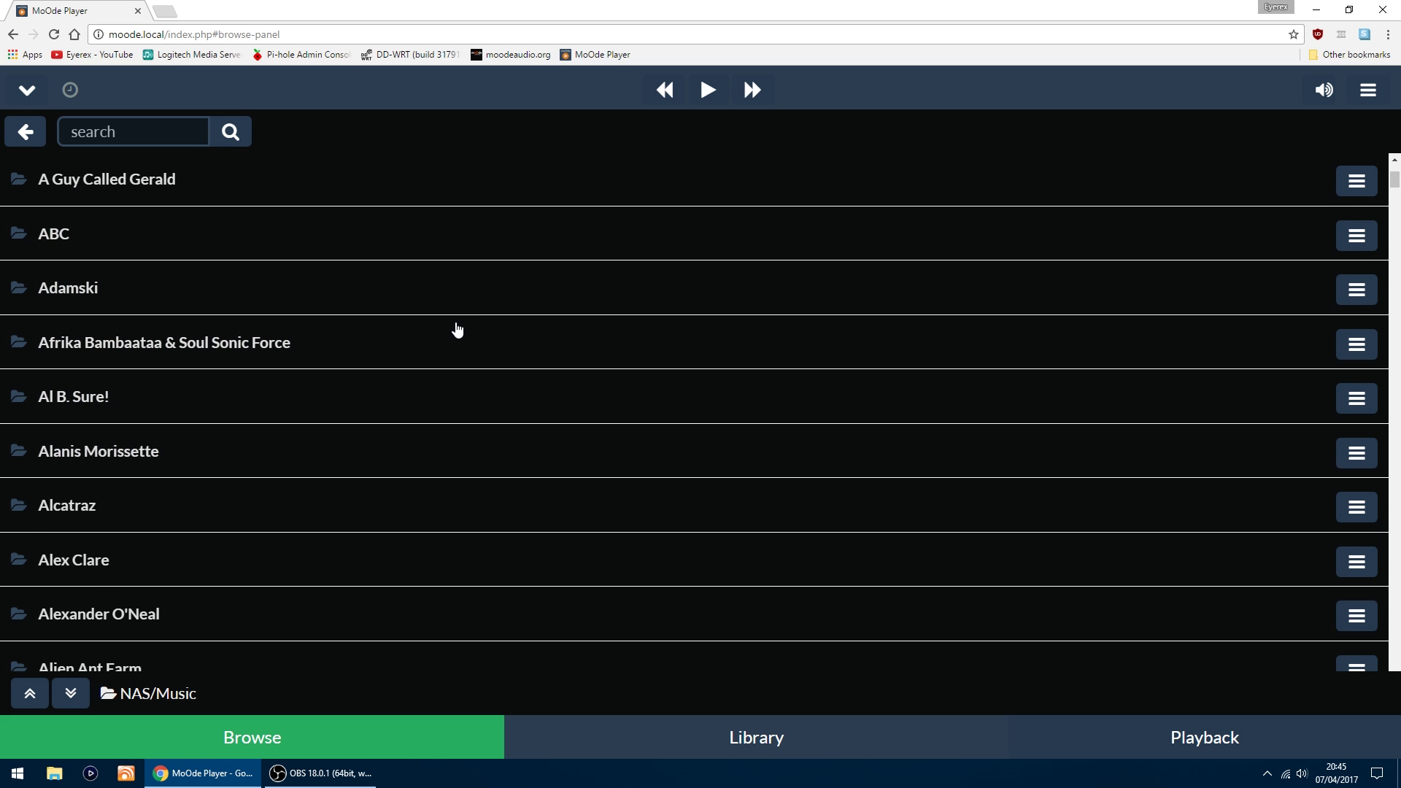
scroll(458, 330, down, 20)
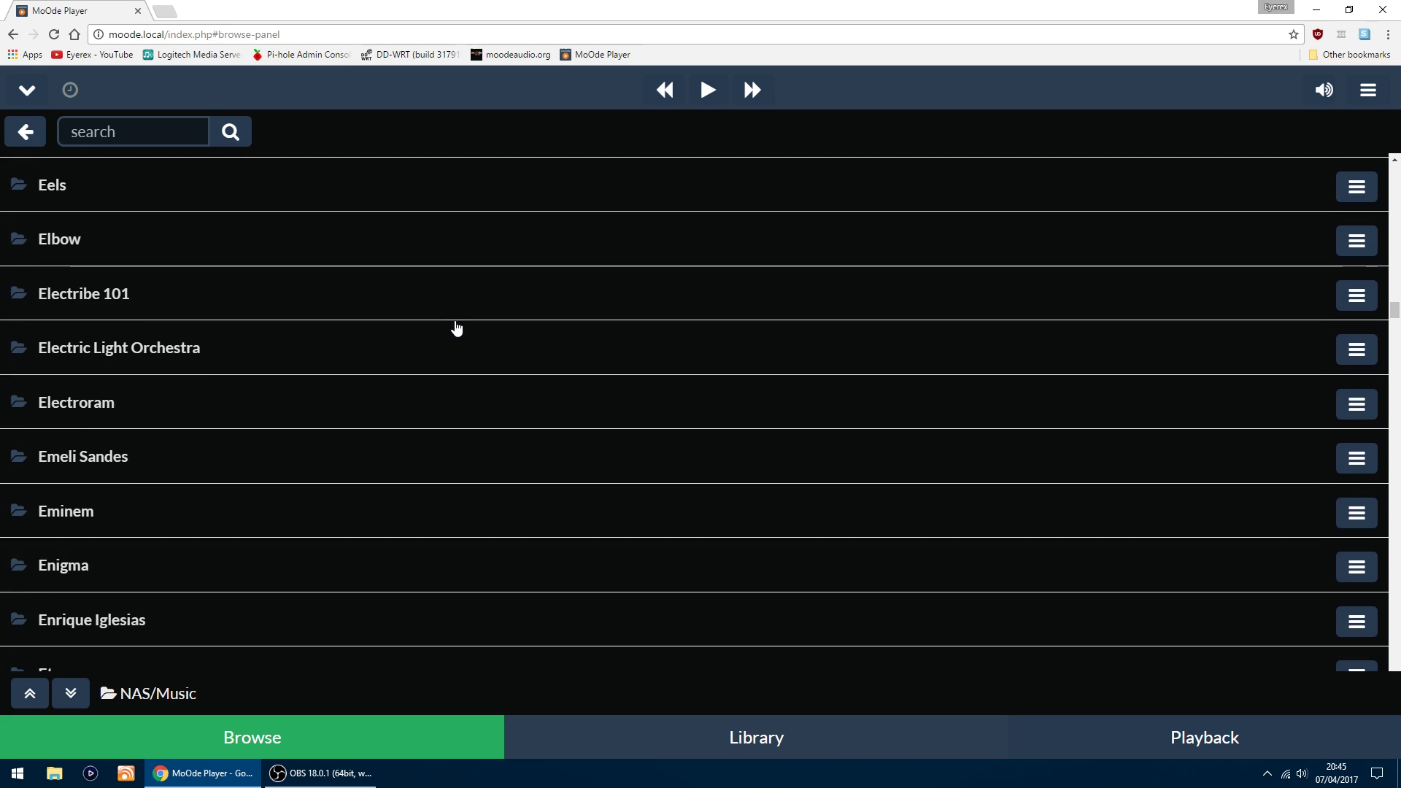
scroll(457, 330, down, 20)
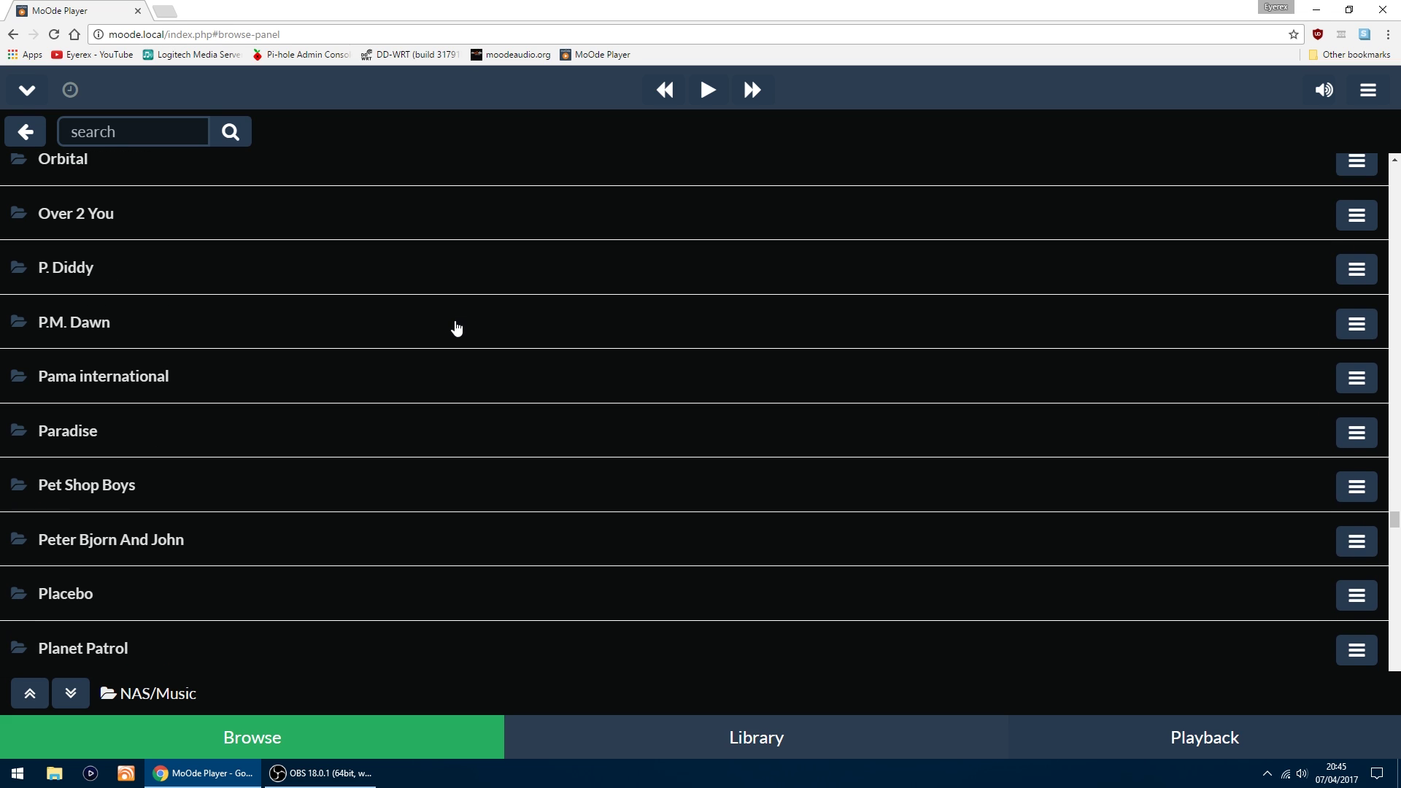
scroll(458, 327, up, 10)
scroll(457, 328, up, 6)
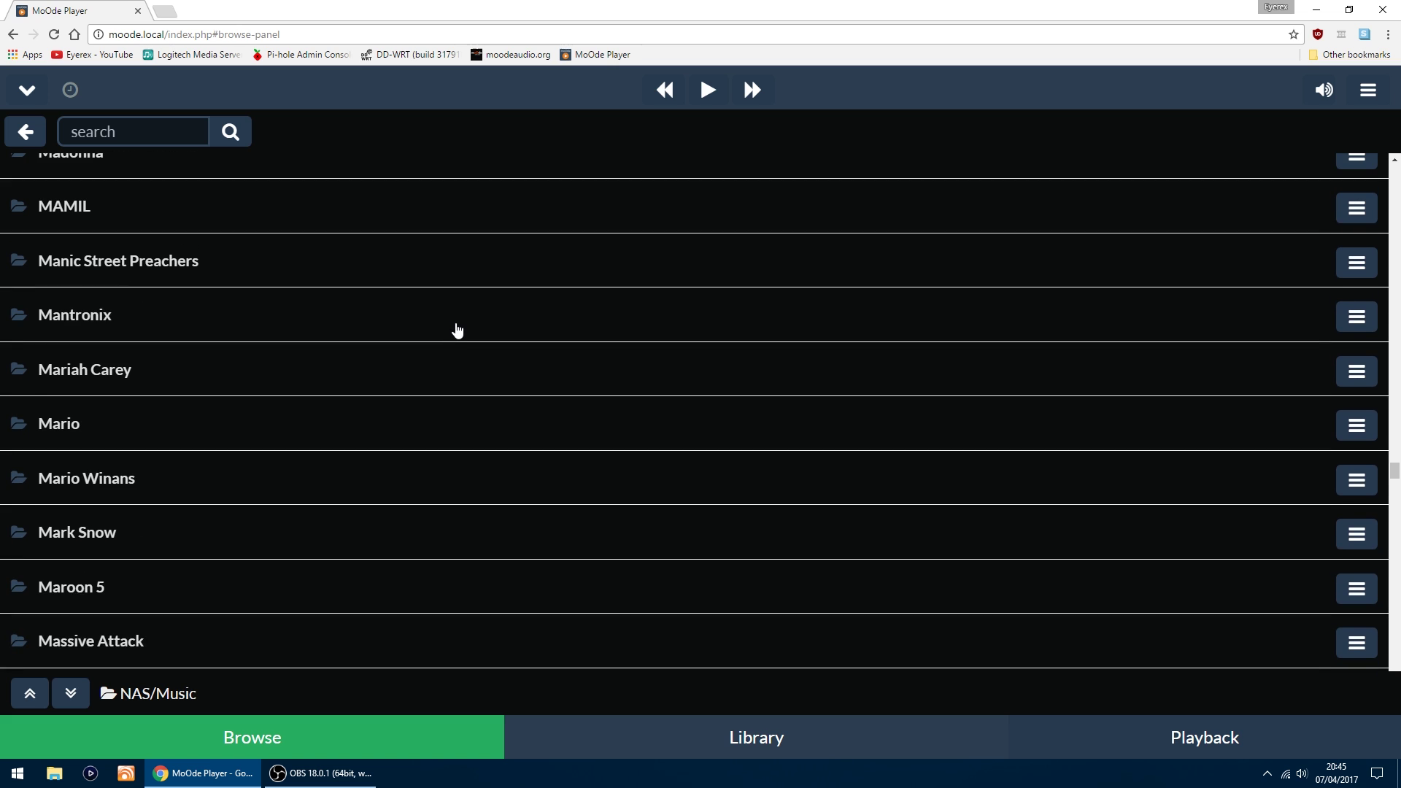
scroll(457, 332, up, 7)
scroll(456, 336, up, 7)
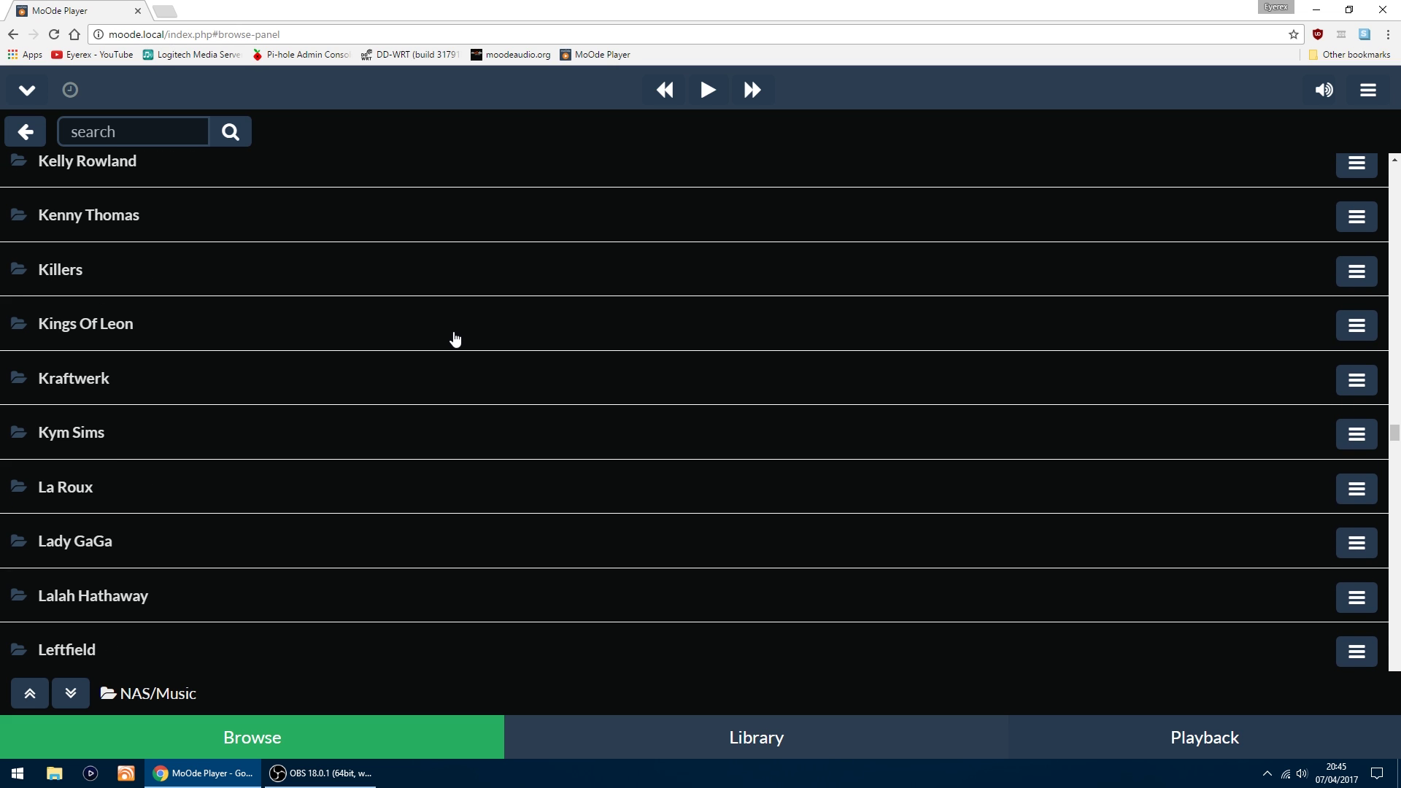
scroll(442, 358, up, 20)
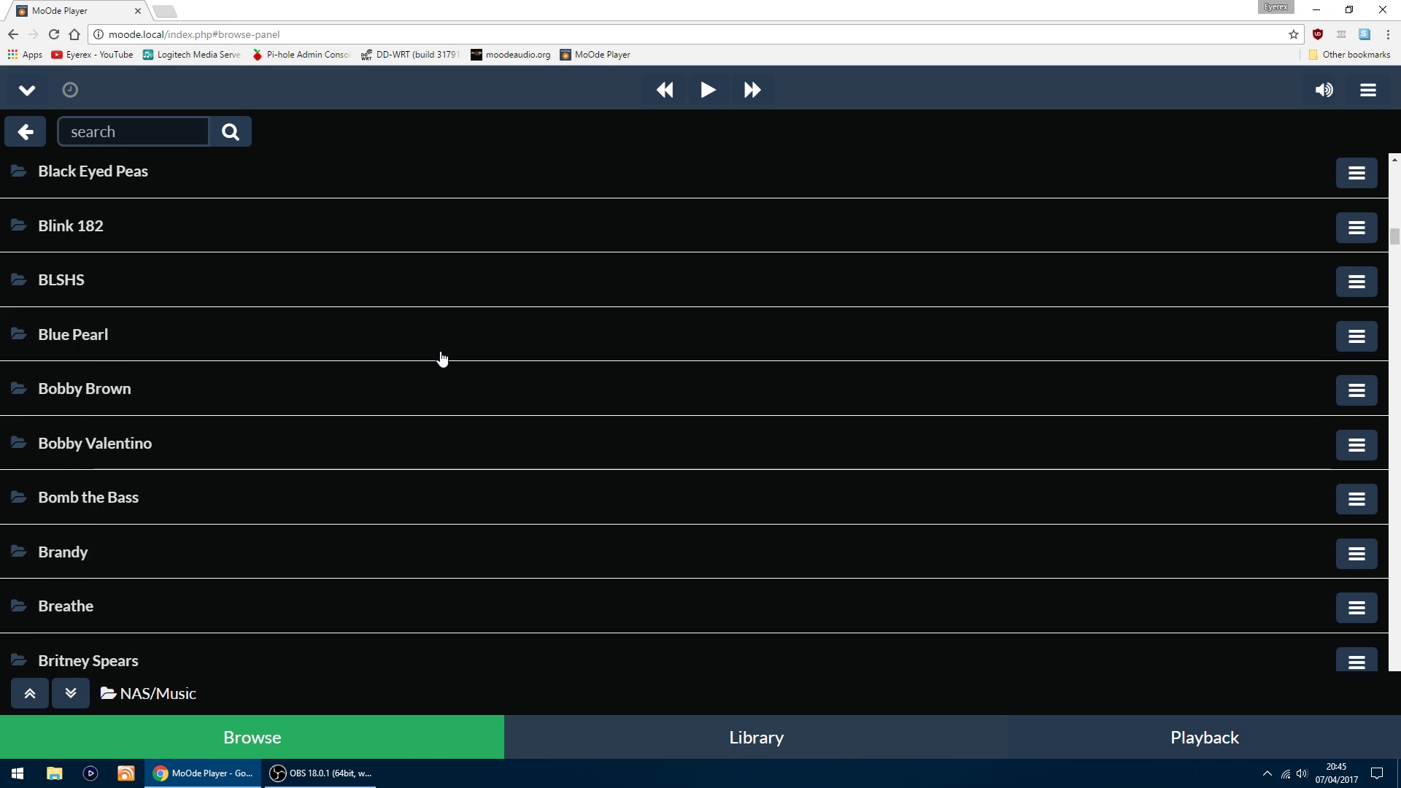
scroll(442, 358, up, 10)
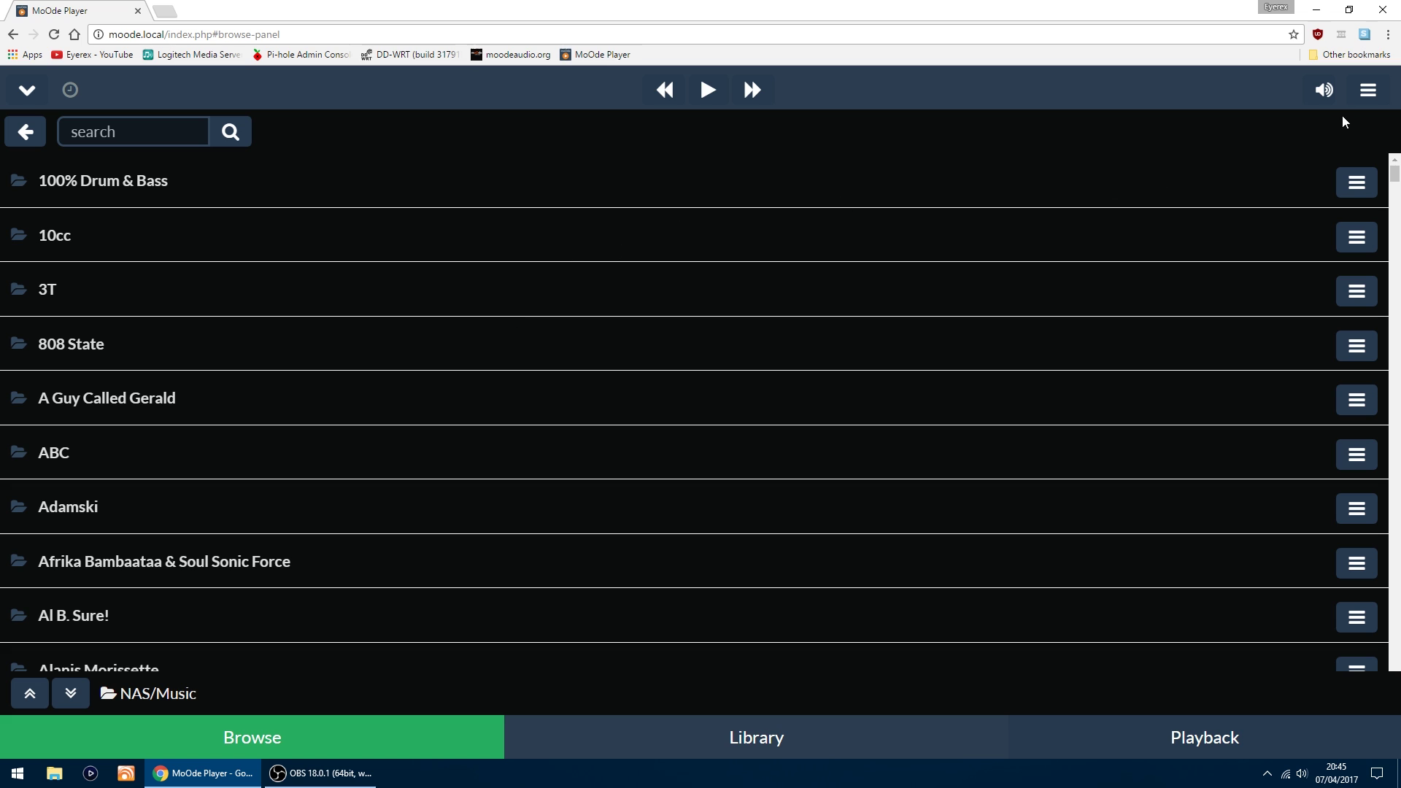
Step: Open the MPD Configuration page from the Configure menu
click(1372, 96)
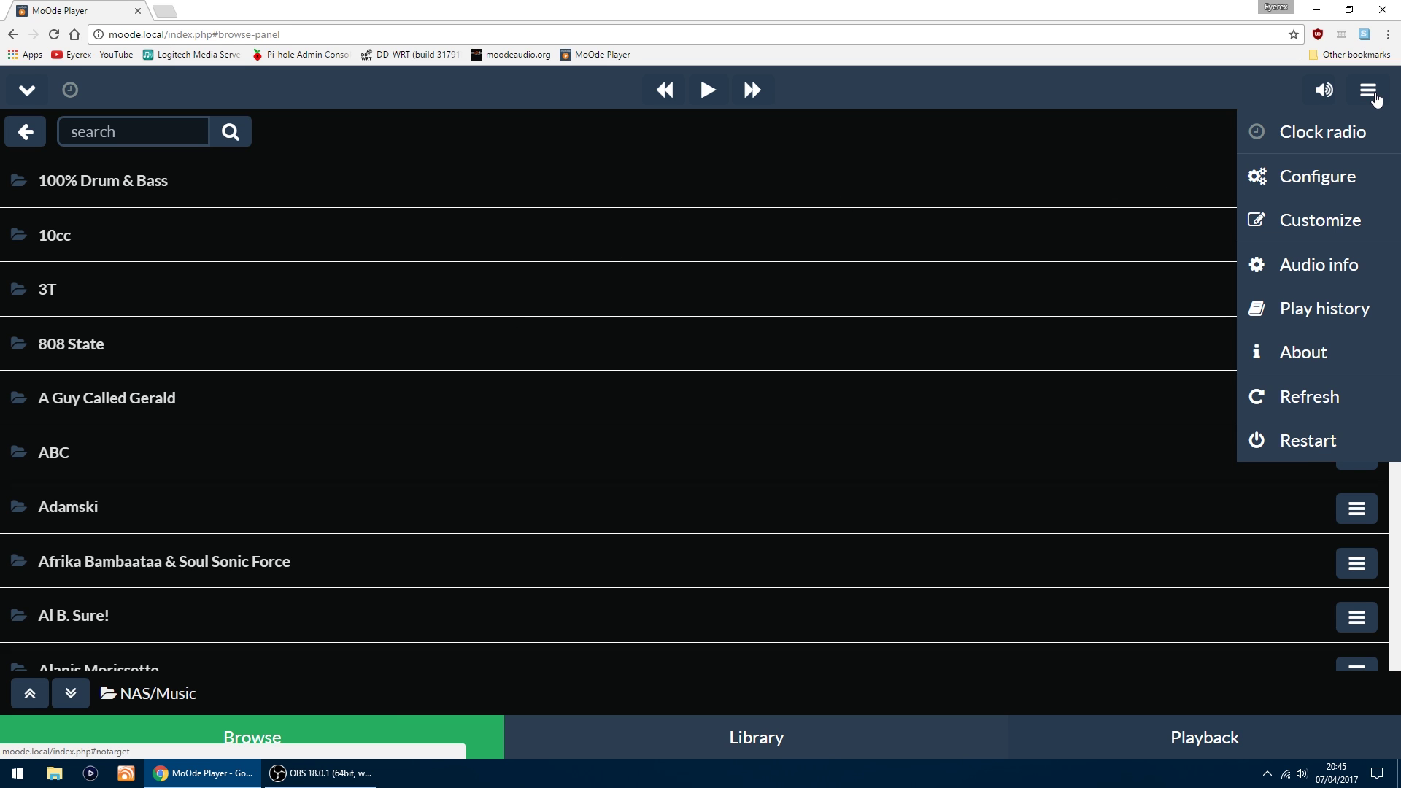
click(1338, 187)
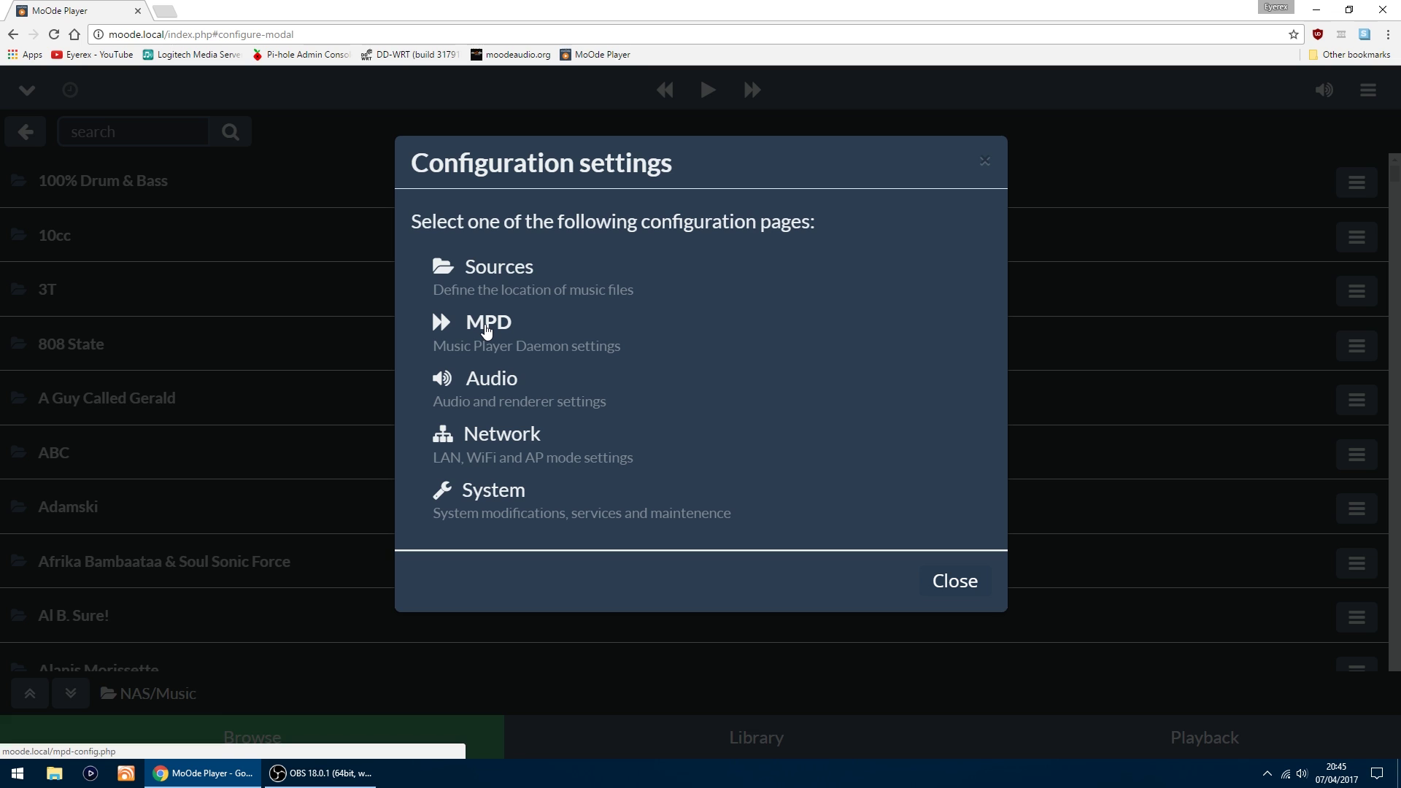
click(486, 330)
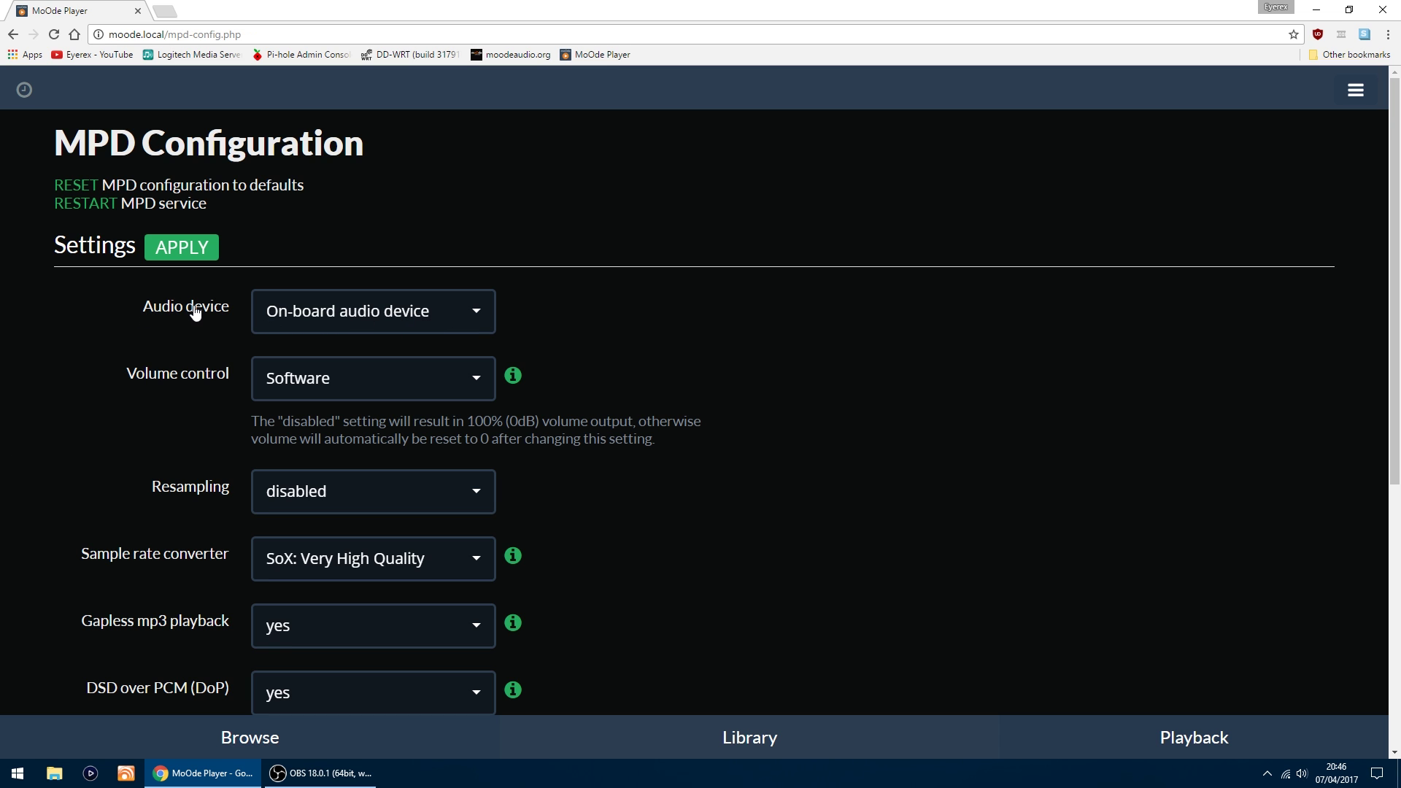
Step: Set the audio device to USB audio device with volume control disabled, and apply to restart MPD
click(471, 311)
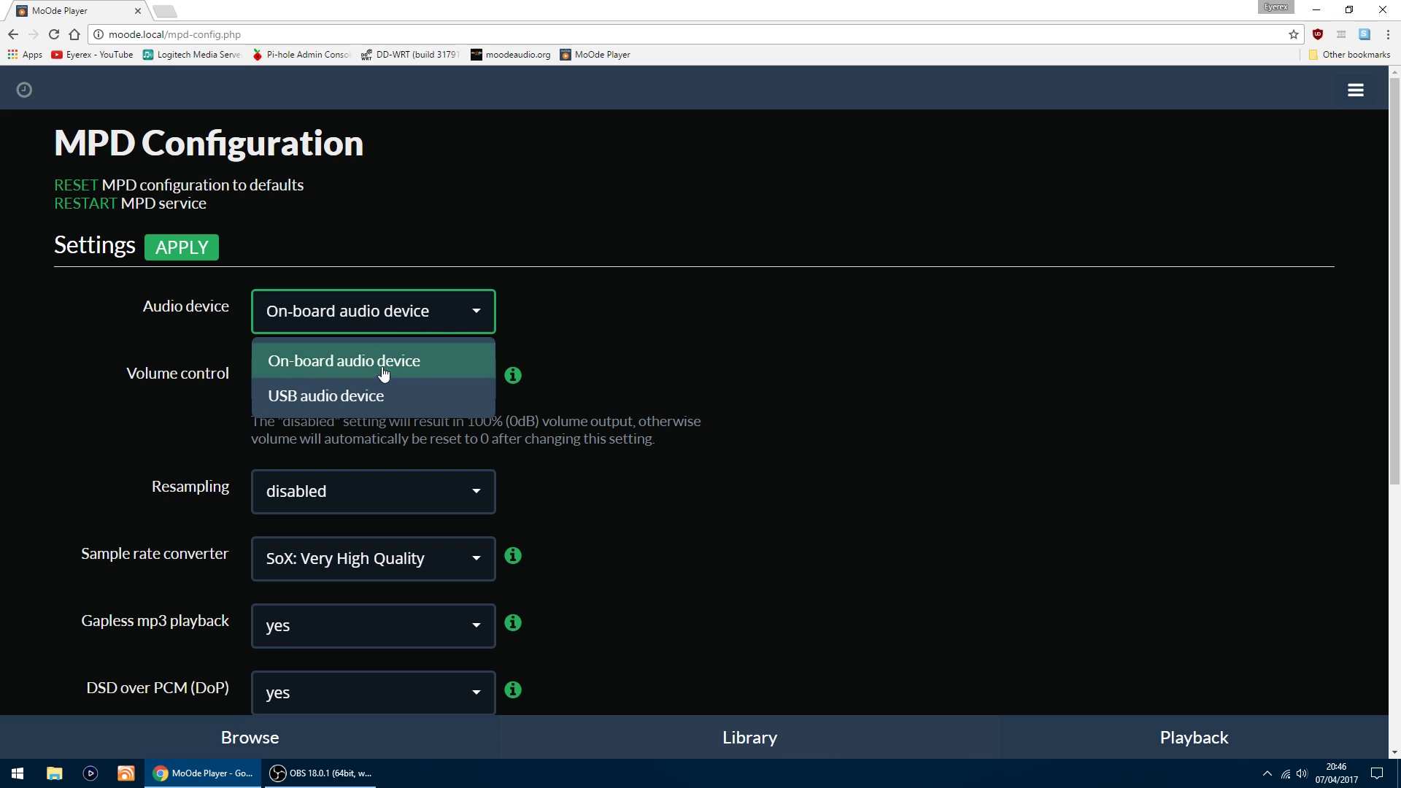
click(375, 398)
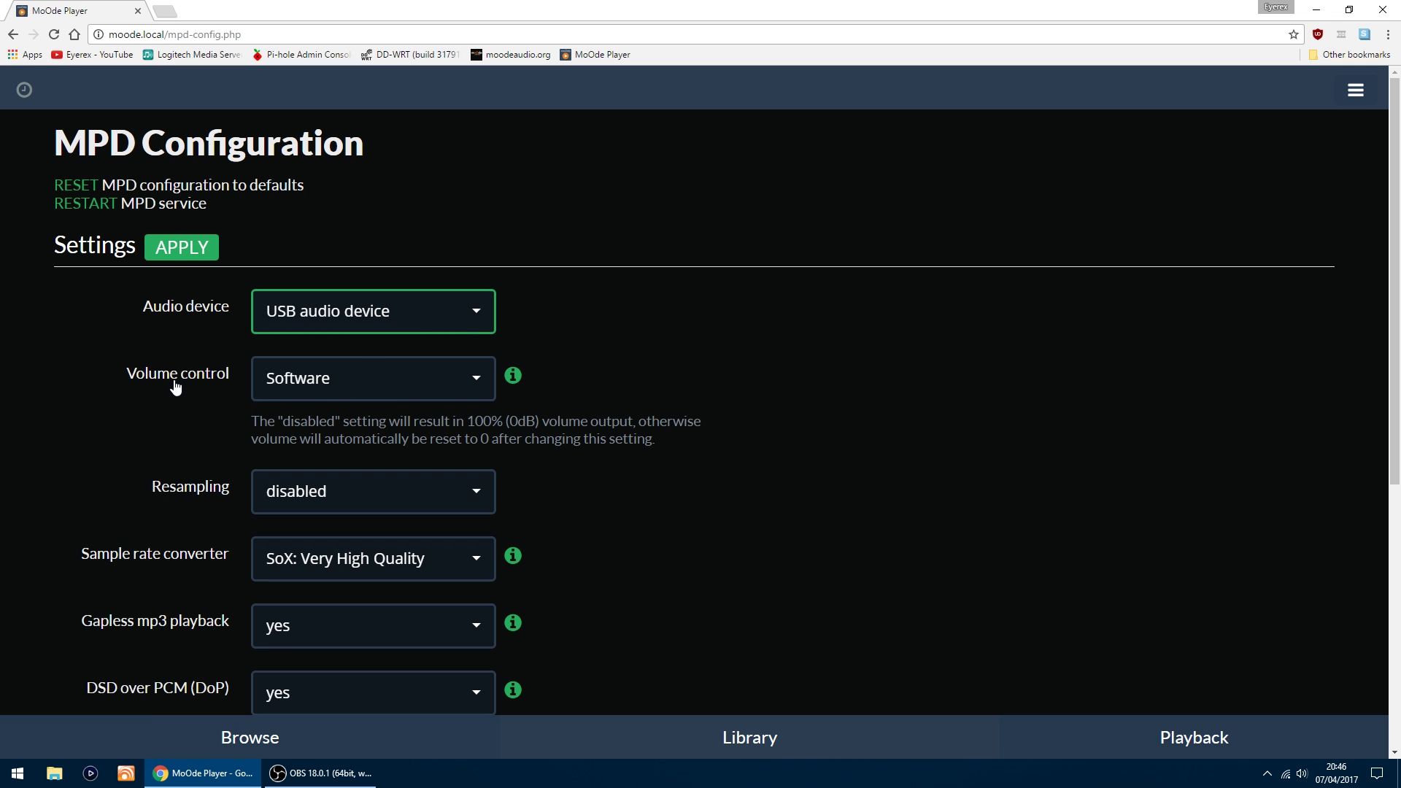
click(359, 379)
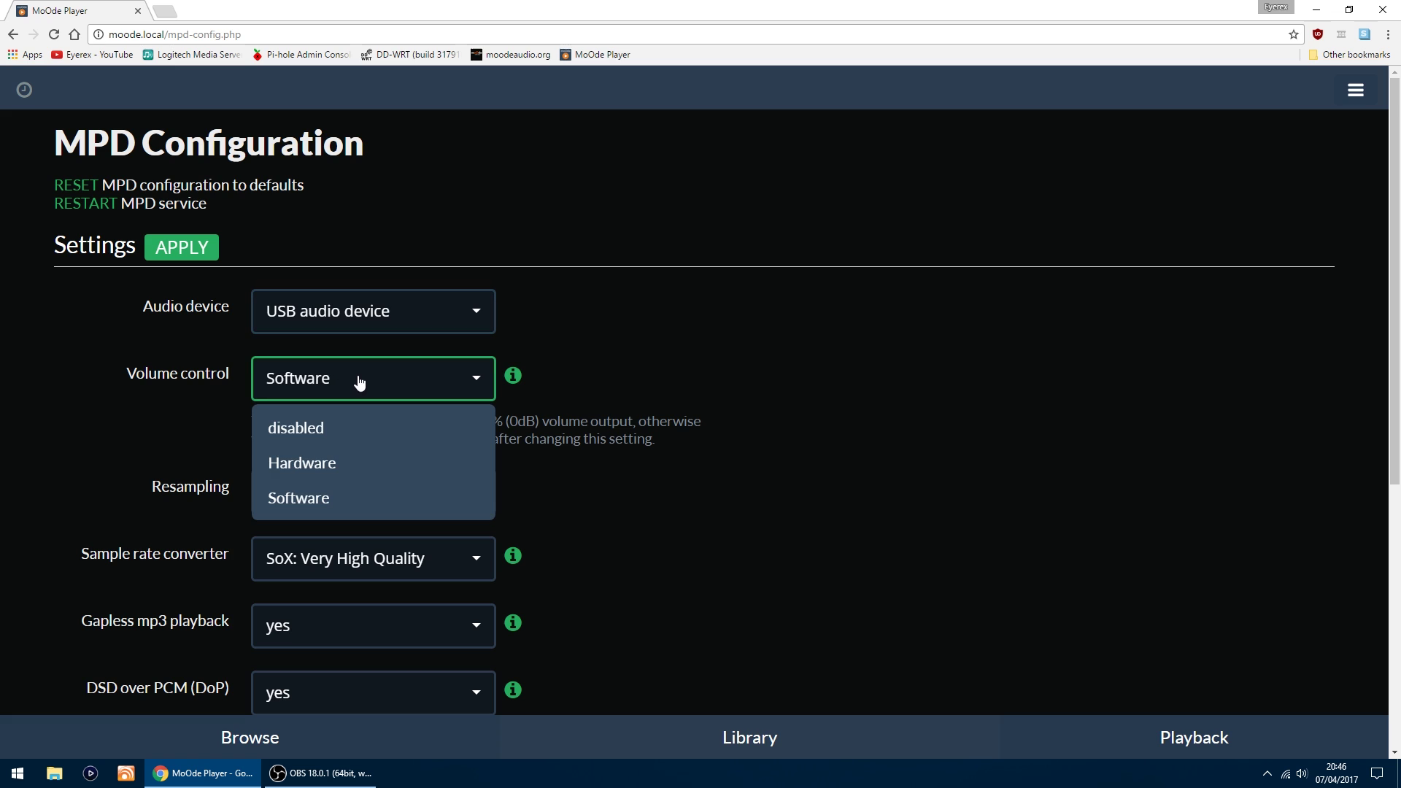
click(327, 426)
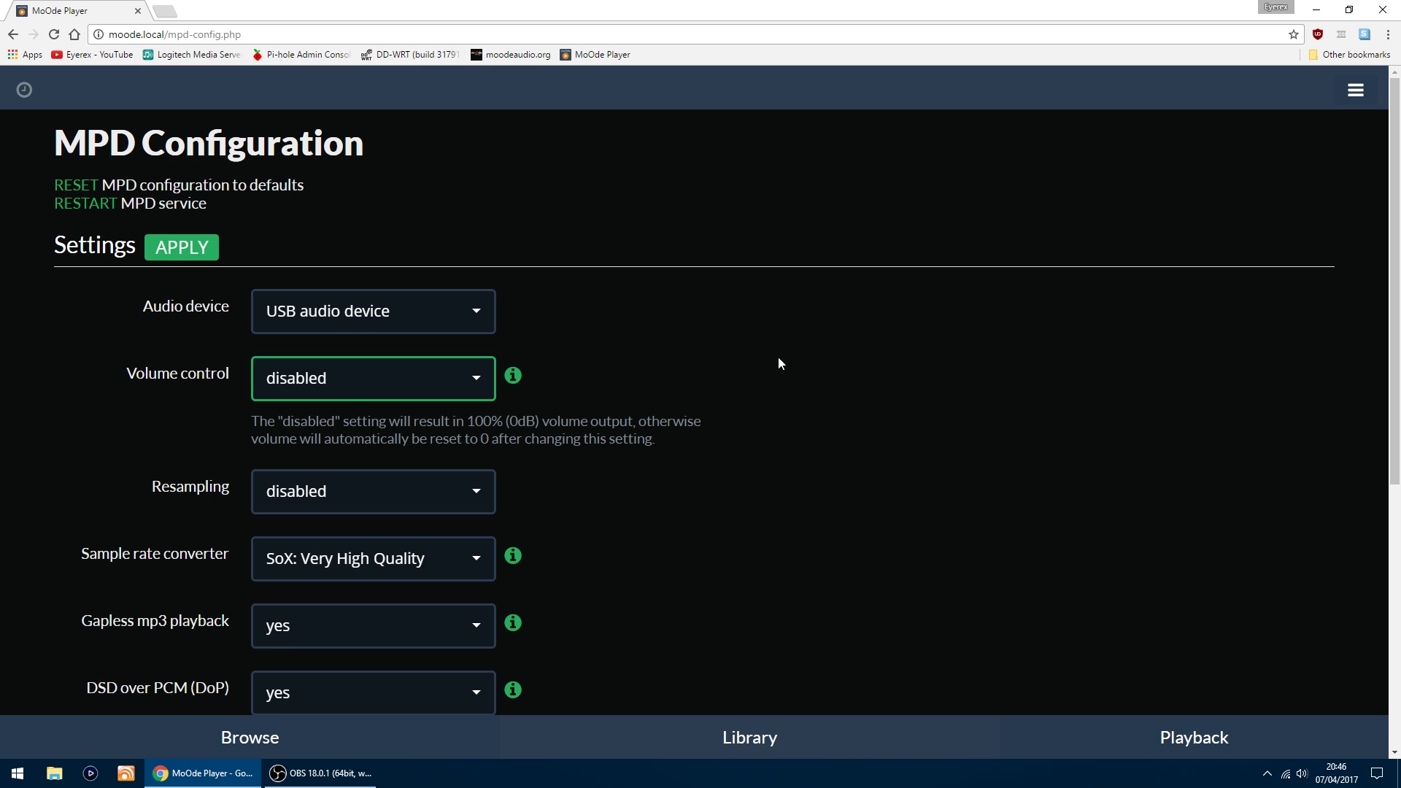
click(185, 250)
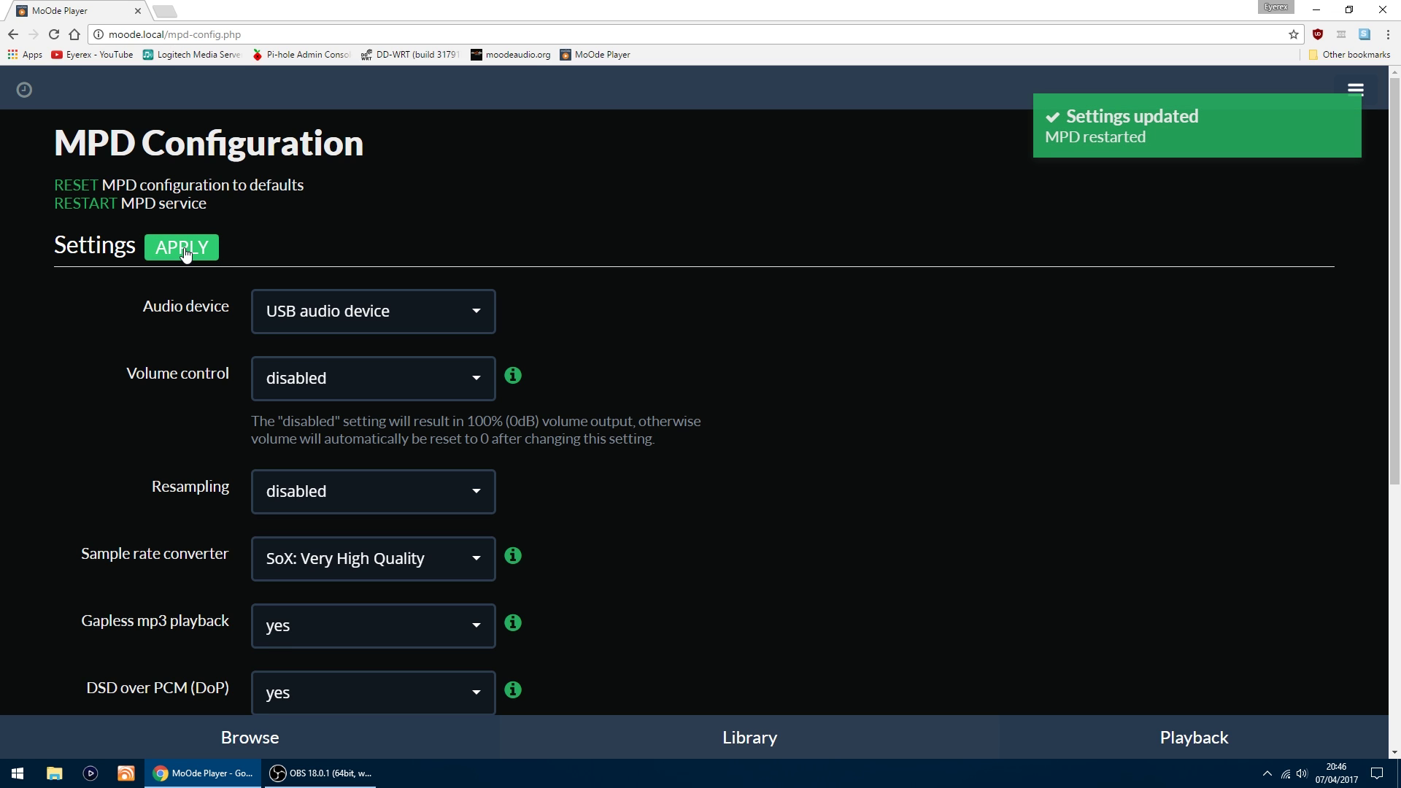
scroll(229, 248, down, 5)
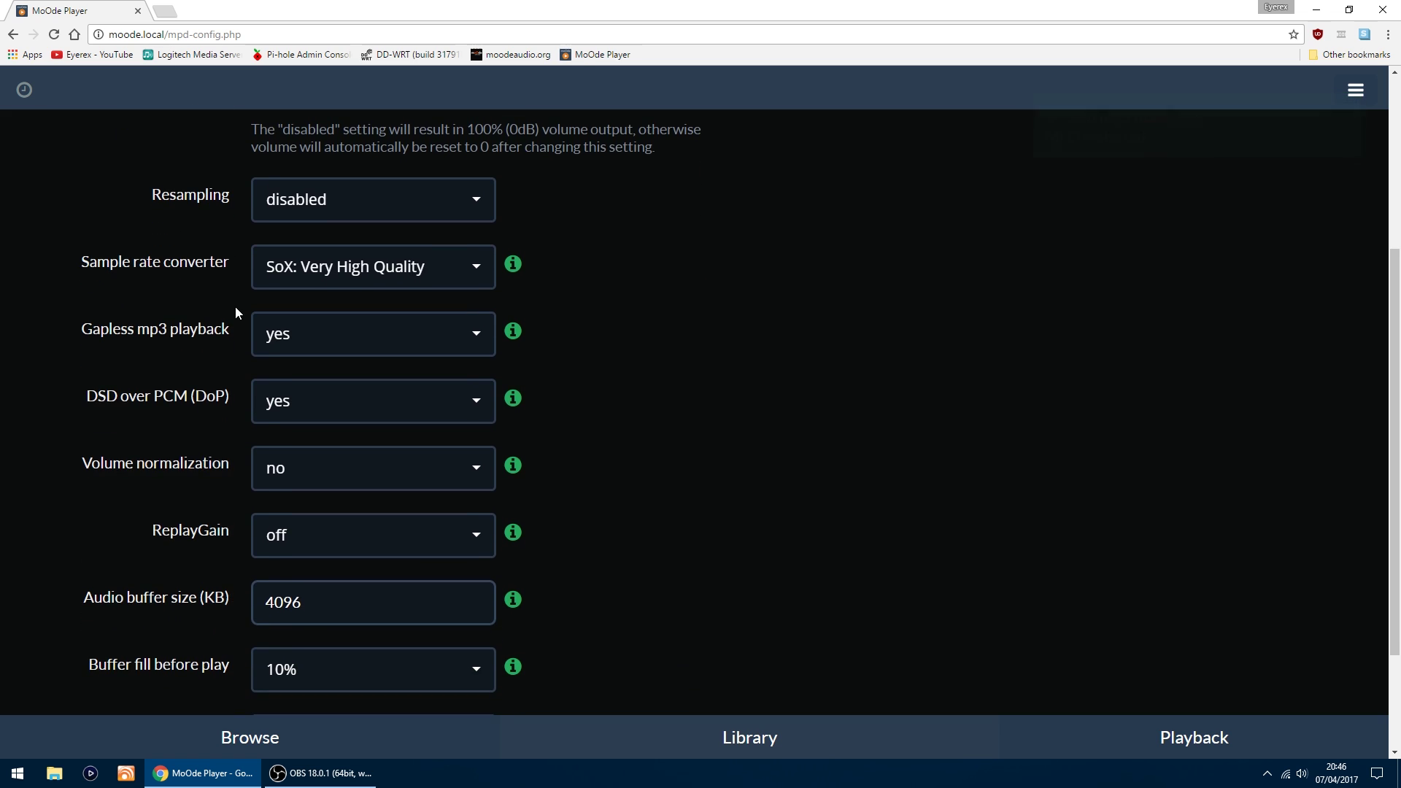
scroll(172, 319, down, 2)
scroll(112, 369, up, 6)
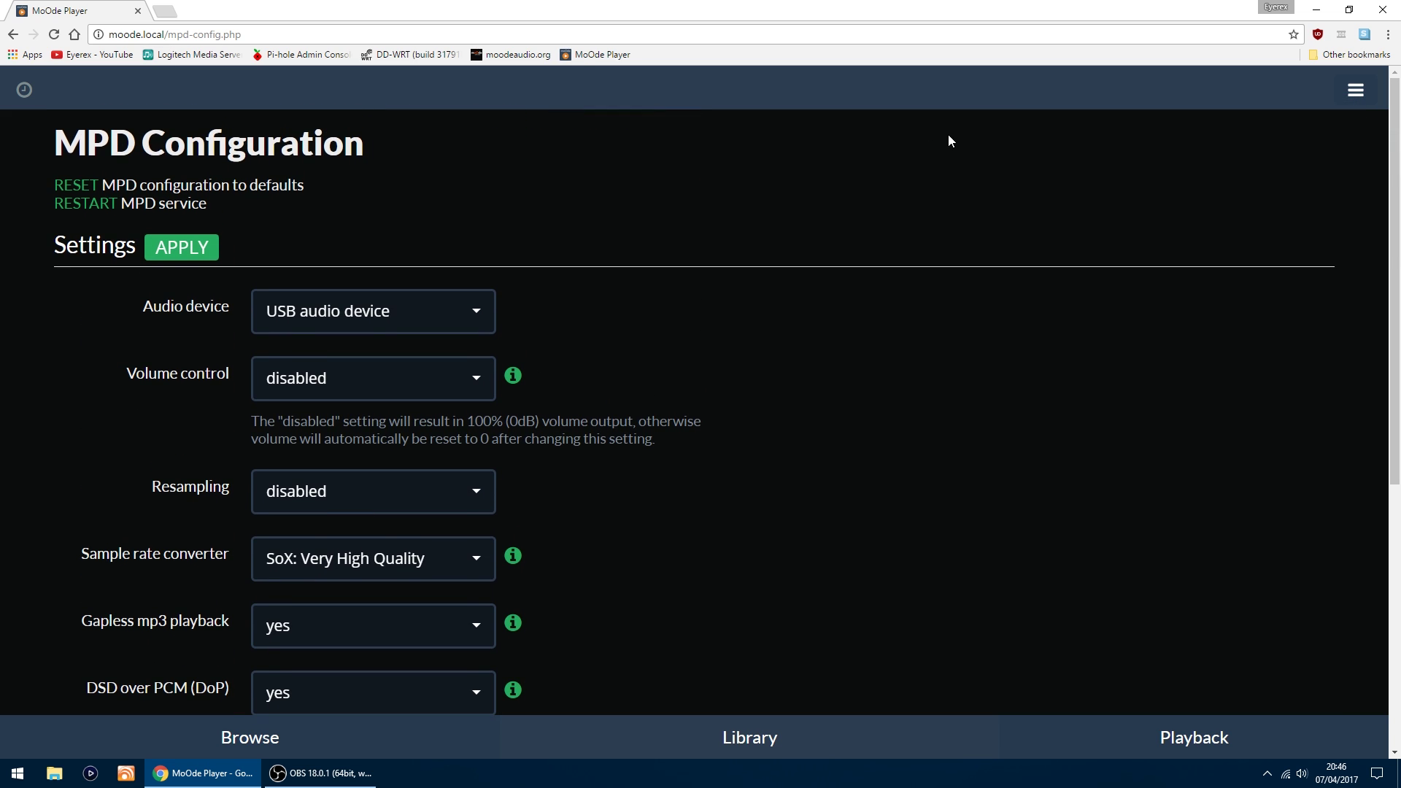
Step: On the Audio Configuration page, switch the Airplay receiver on and save it
click(1355, 90)
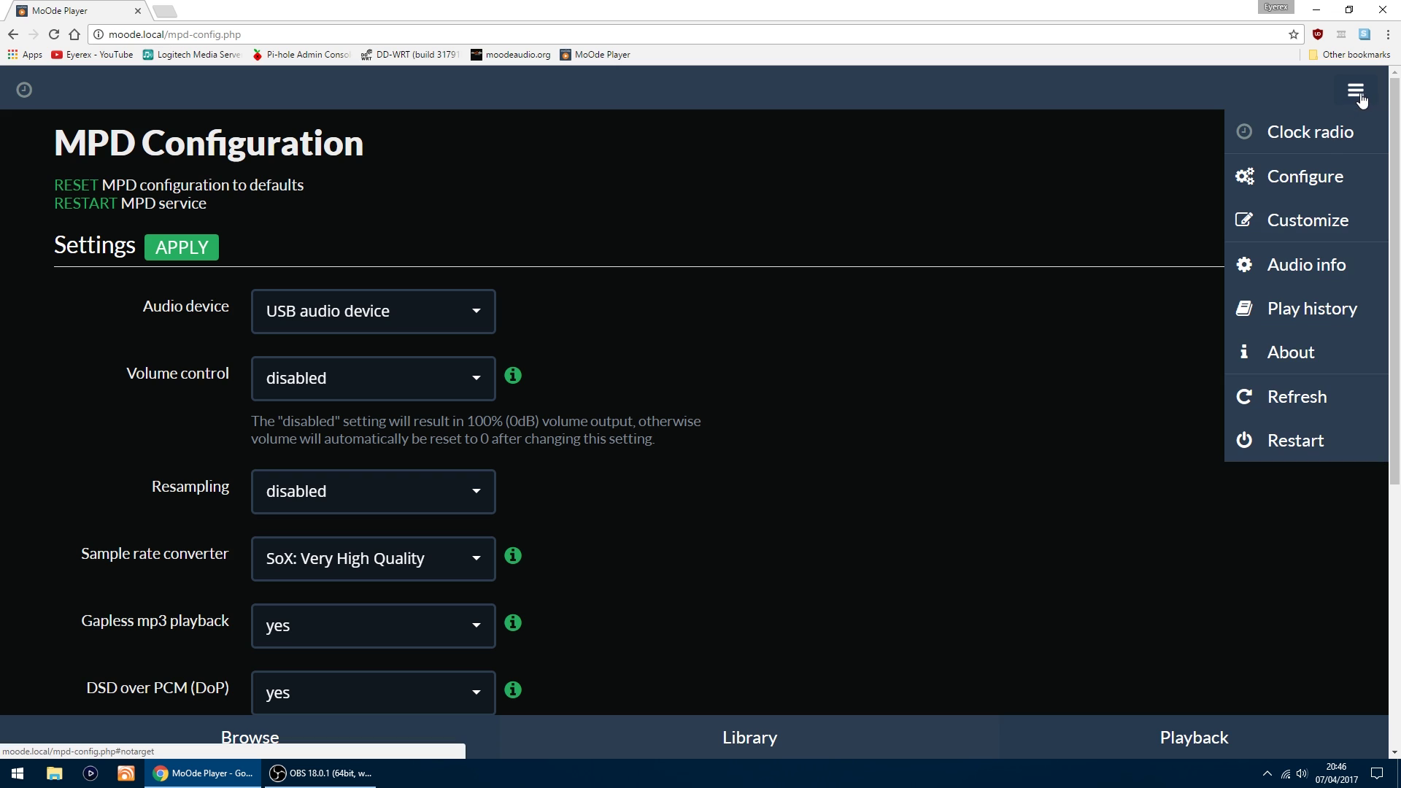
click(1318, 176)
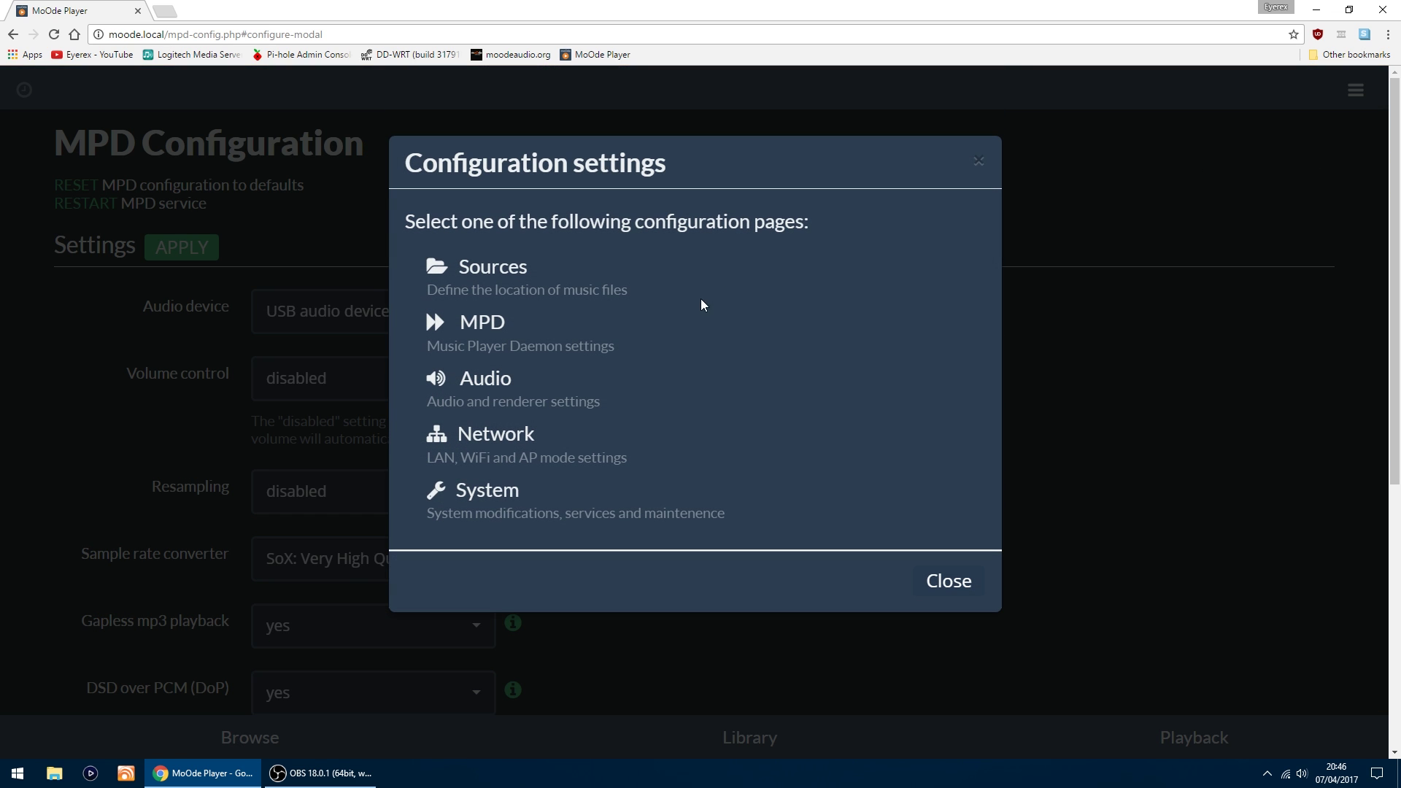
click(487, 376)
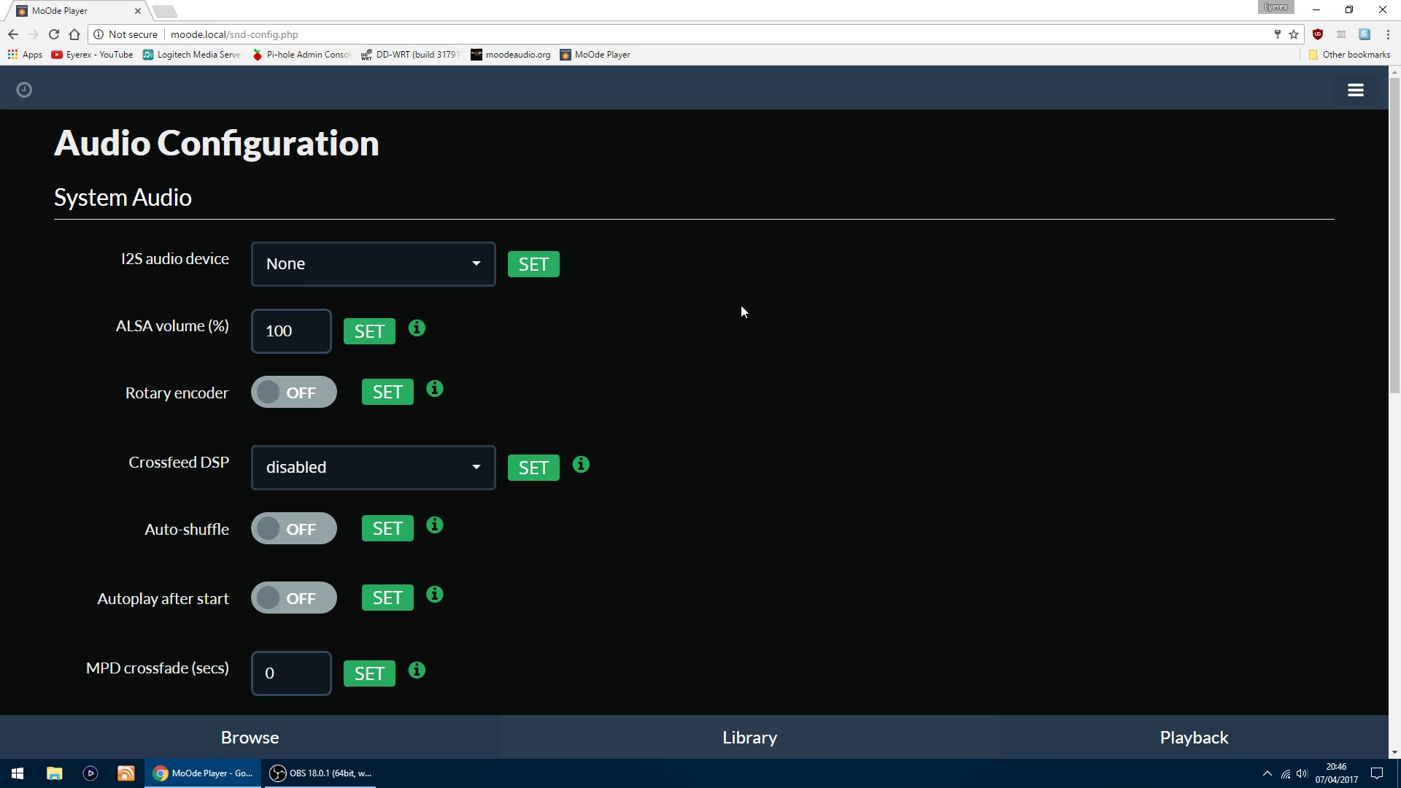
scroll(759, 318, down, 6)
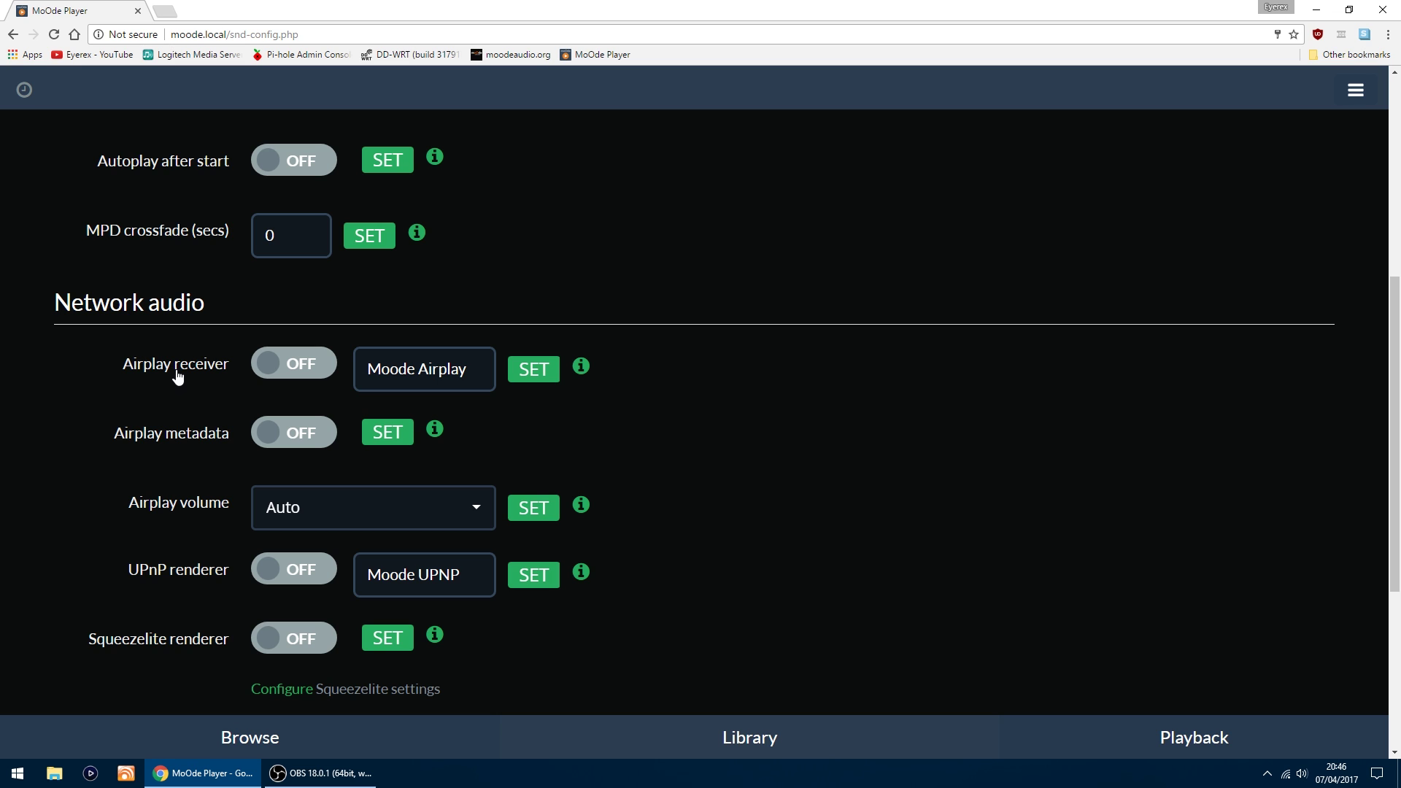
click(303, 369)
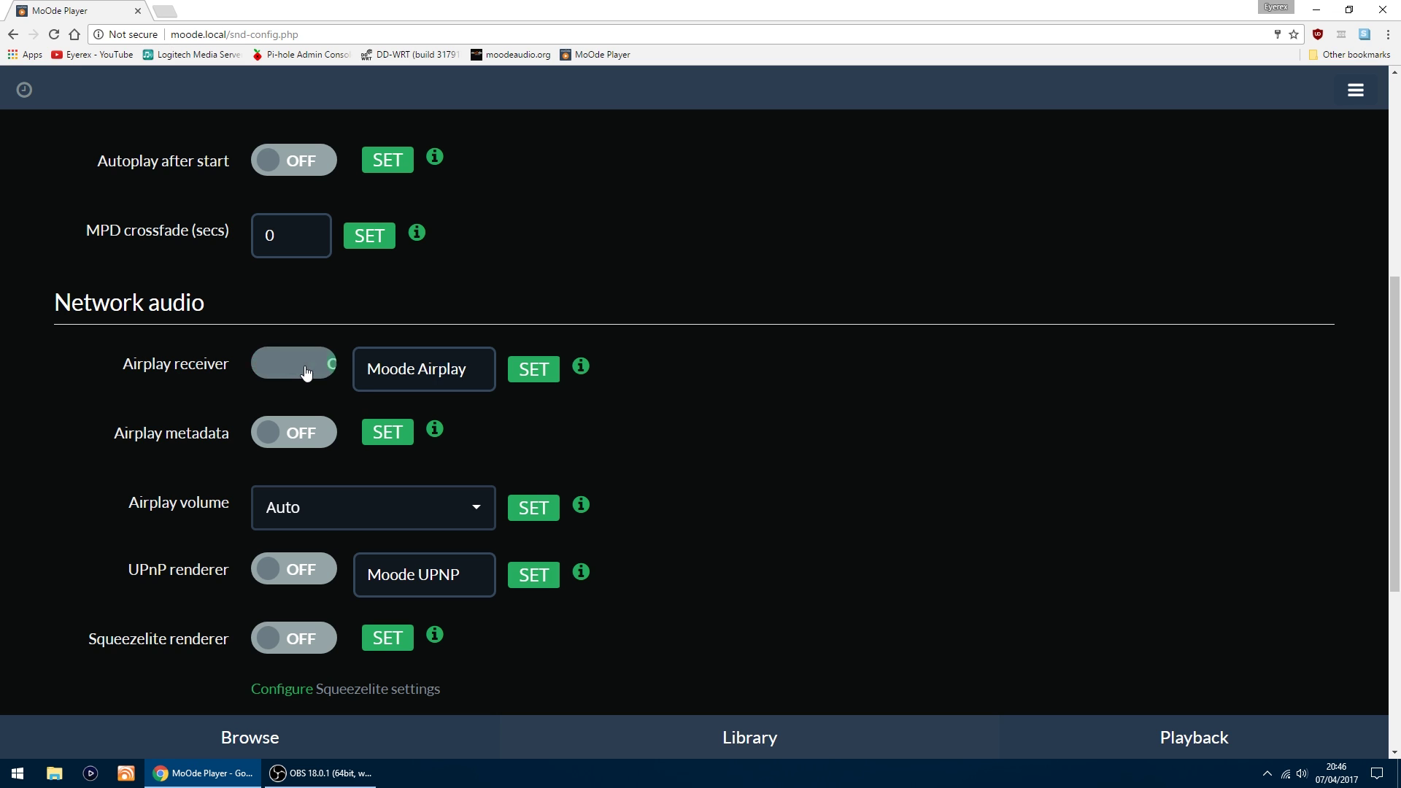
click(539, 373)
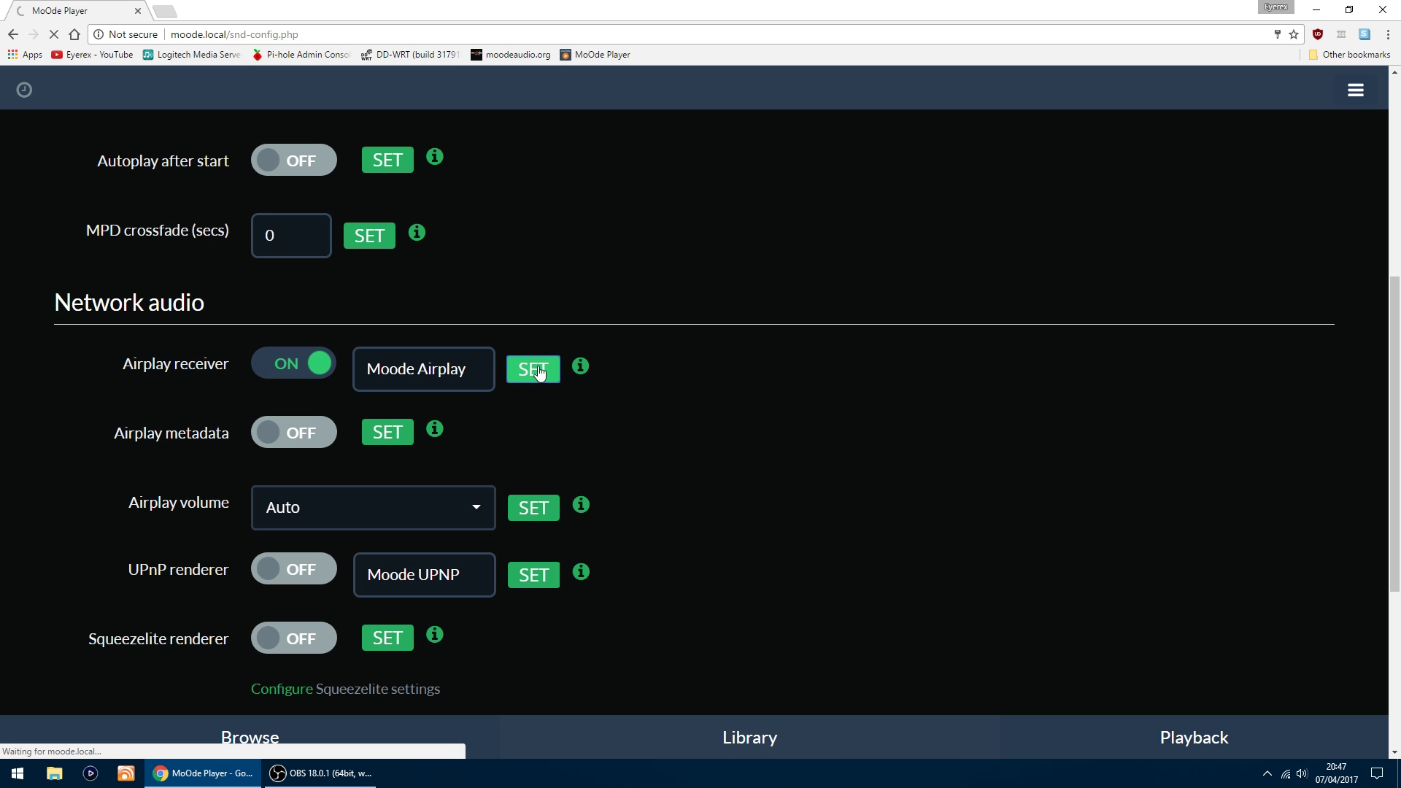
Step: Switch Airplay metadata on and save the setting
scroll(484, 351, down, 3)
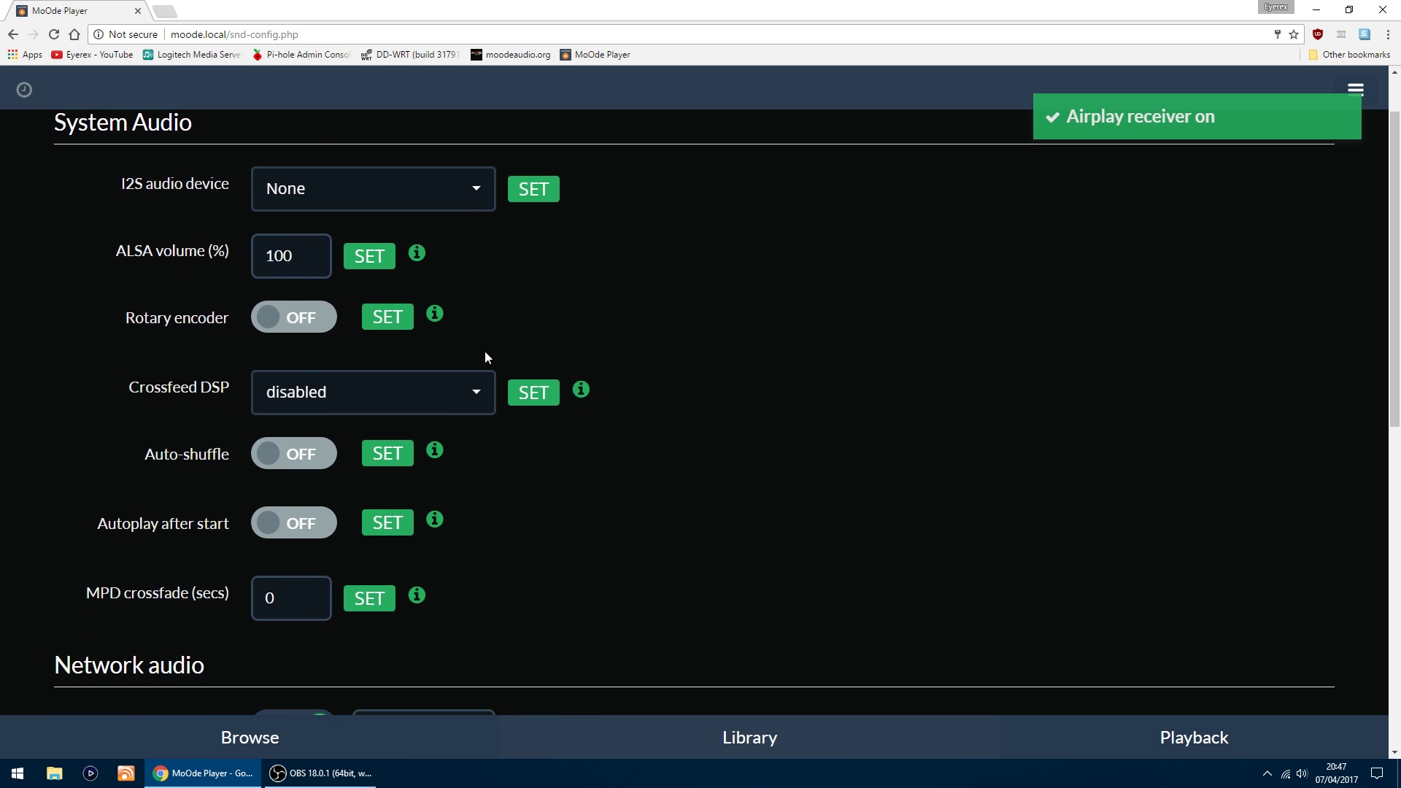
scroll(485, 357, down, 2)
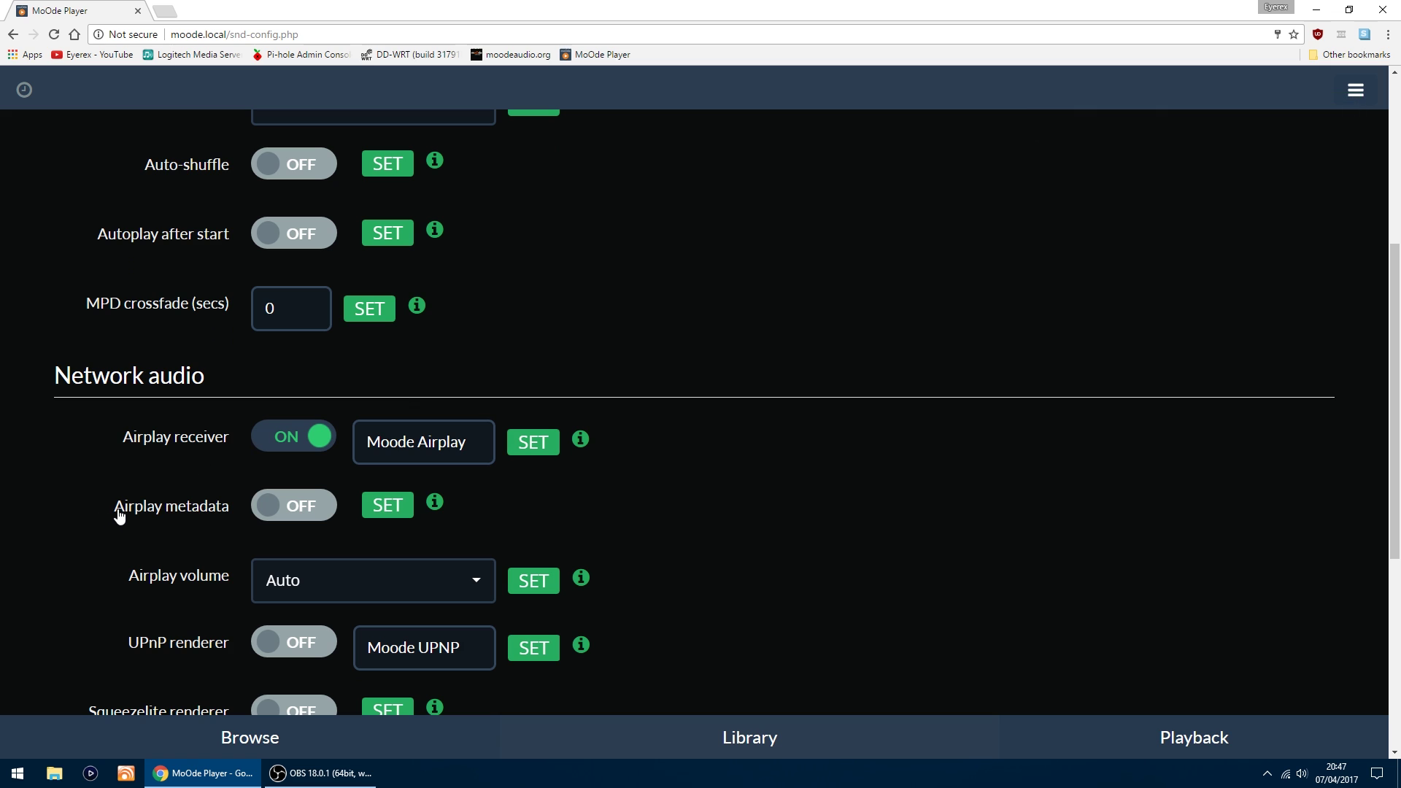
click(306, 508)
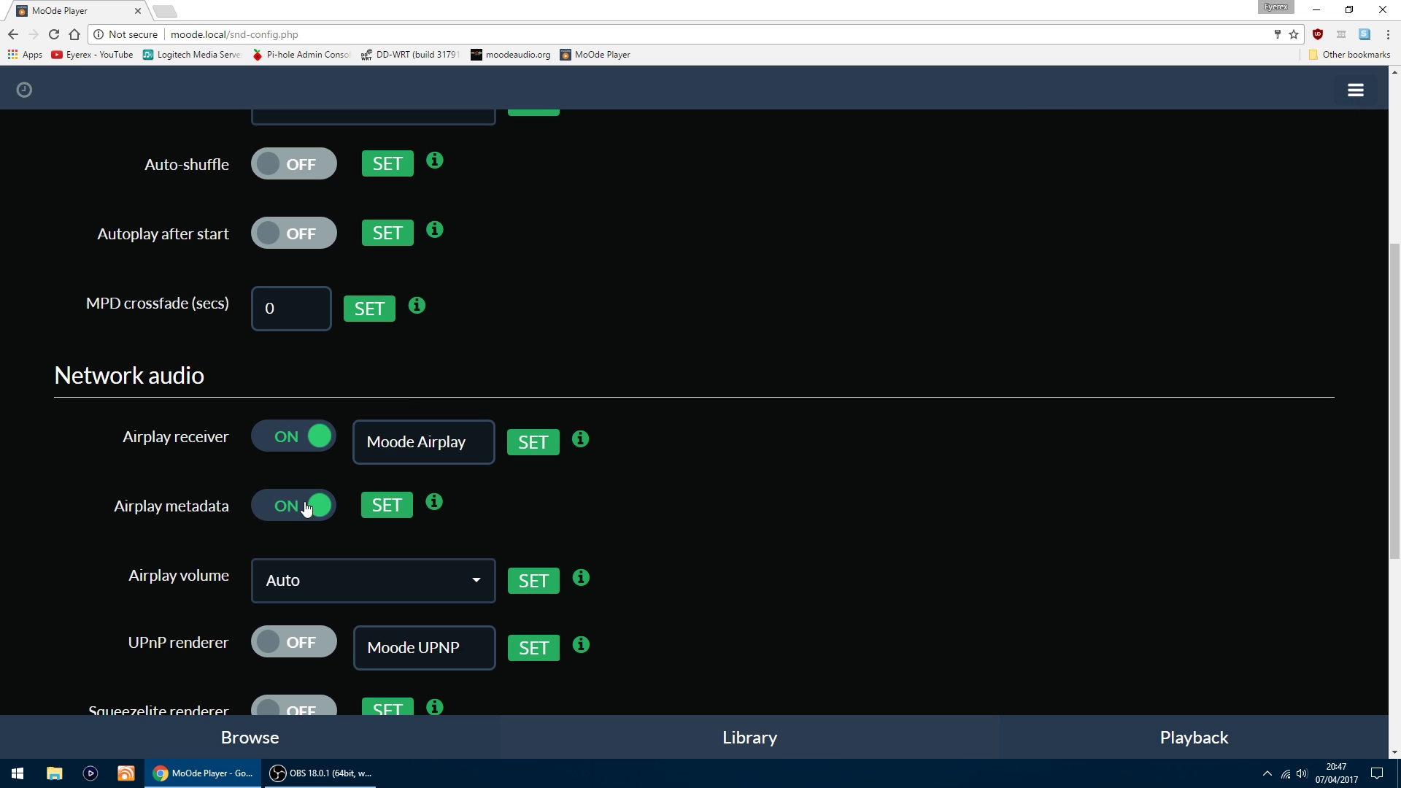
click(387, 507)
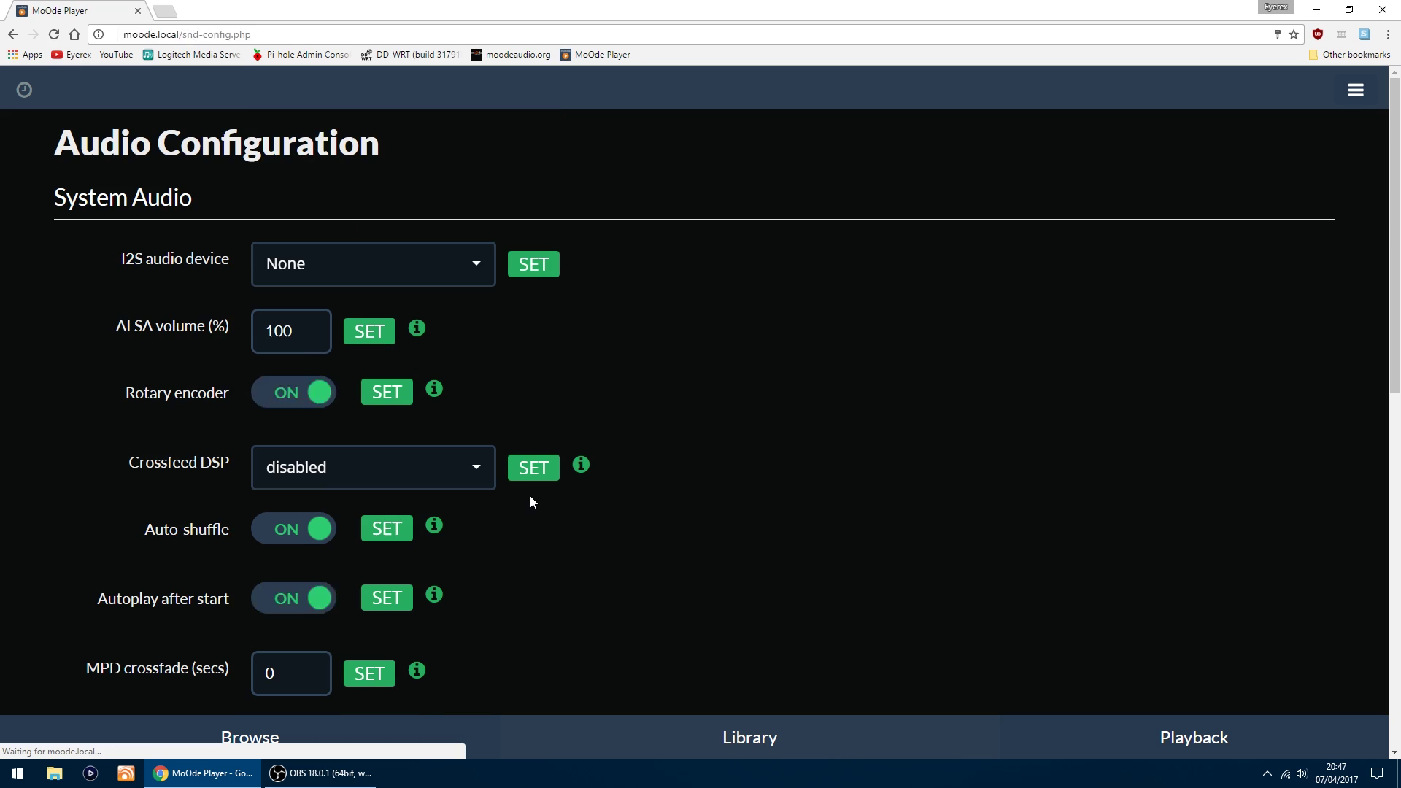
scroll(694, 450, down, 3)
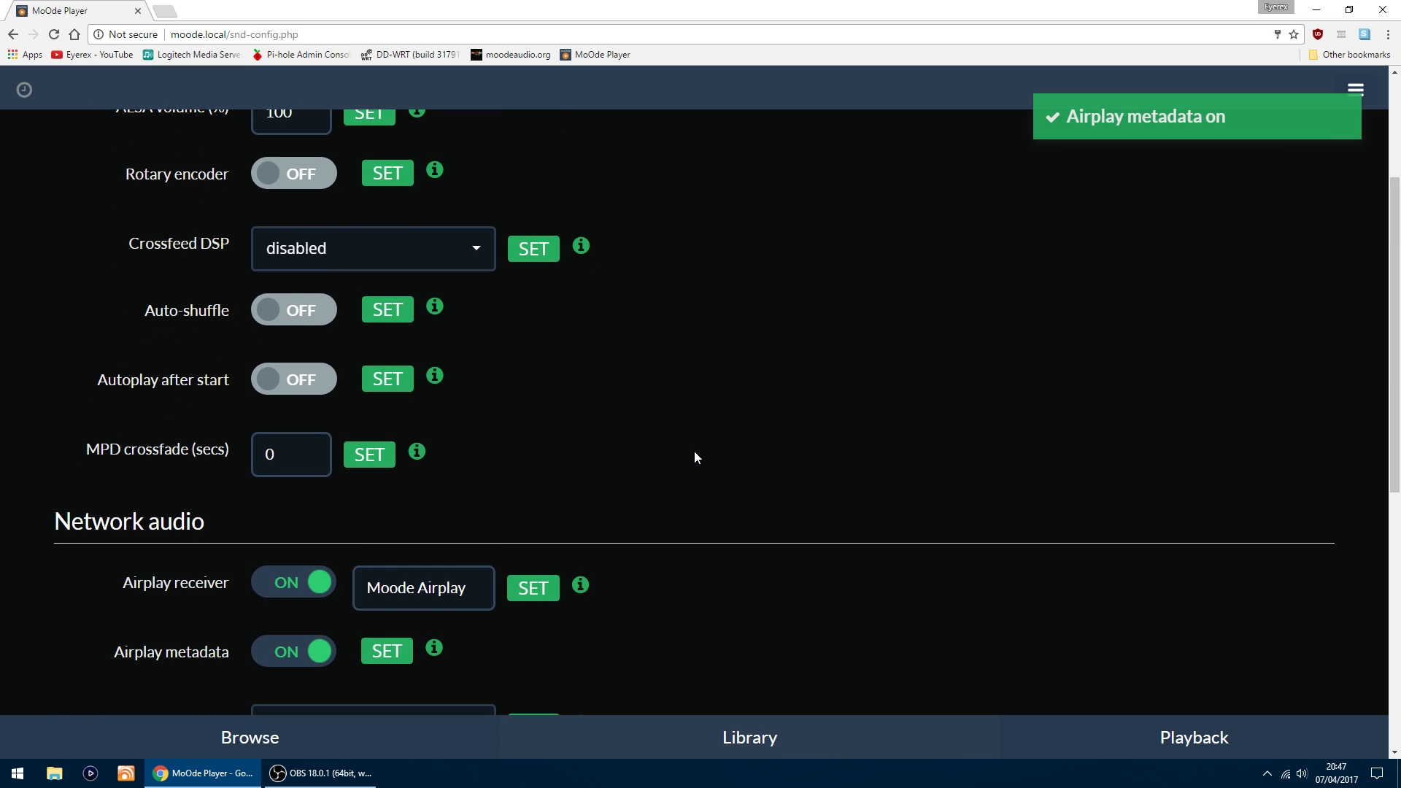
scroll(693, 451, down, 4)
scroll(694, 449, down, 3)
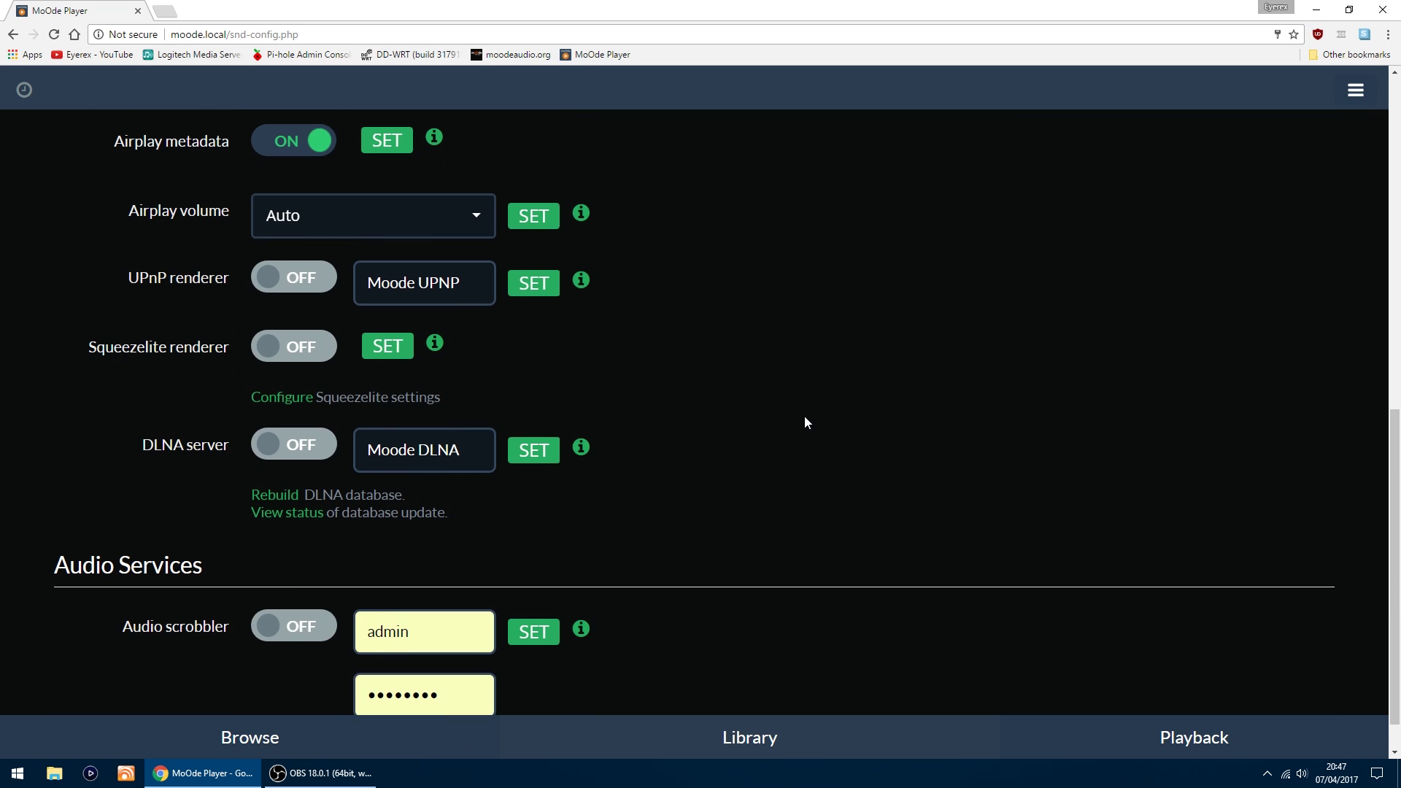
scroll(804, 418, down, 1)
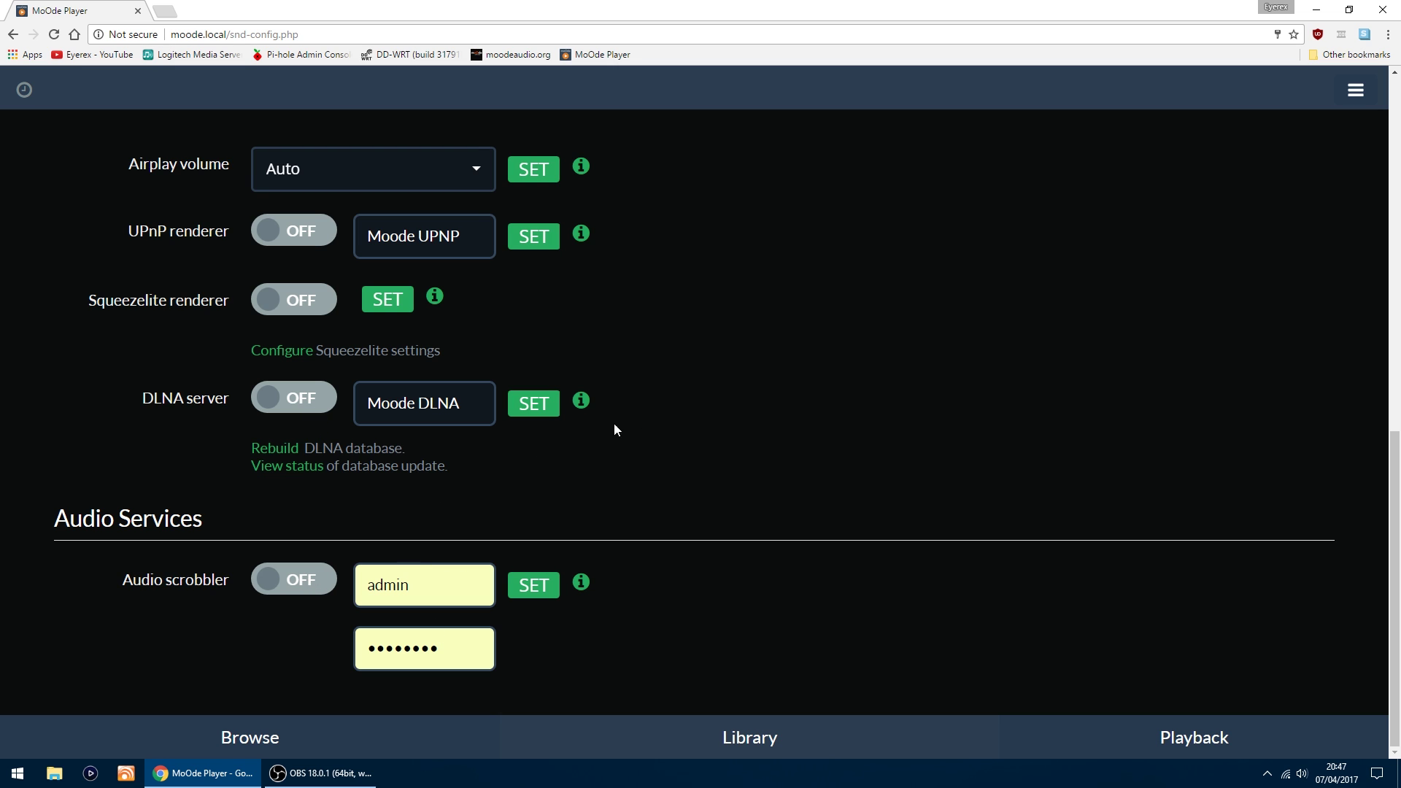
scroll(691, 421, up, 9)
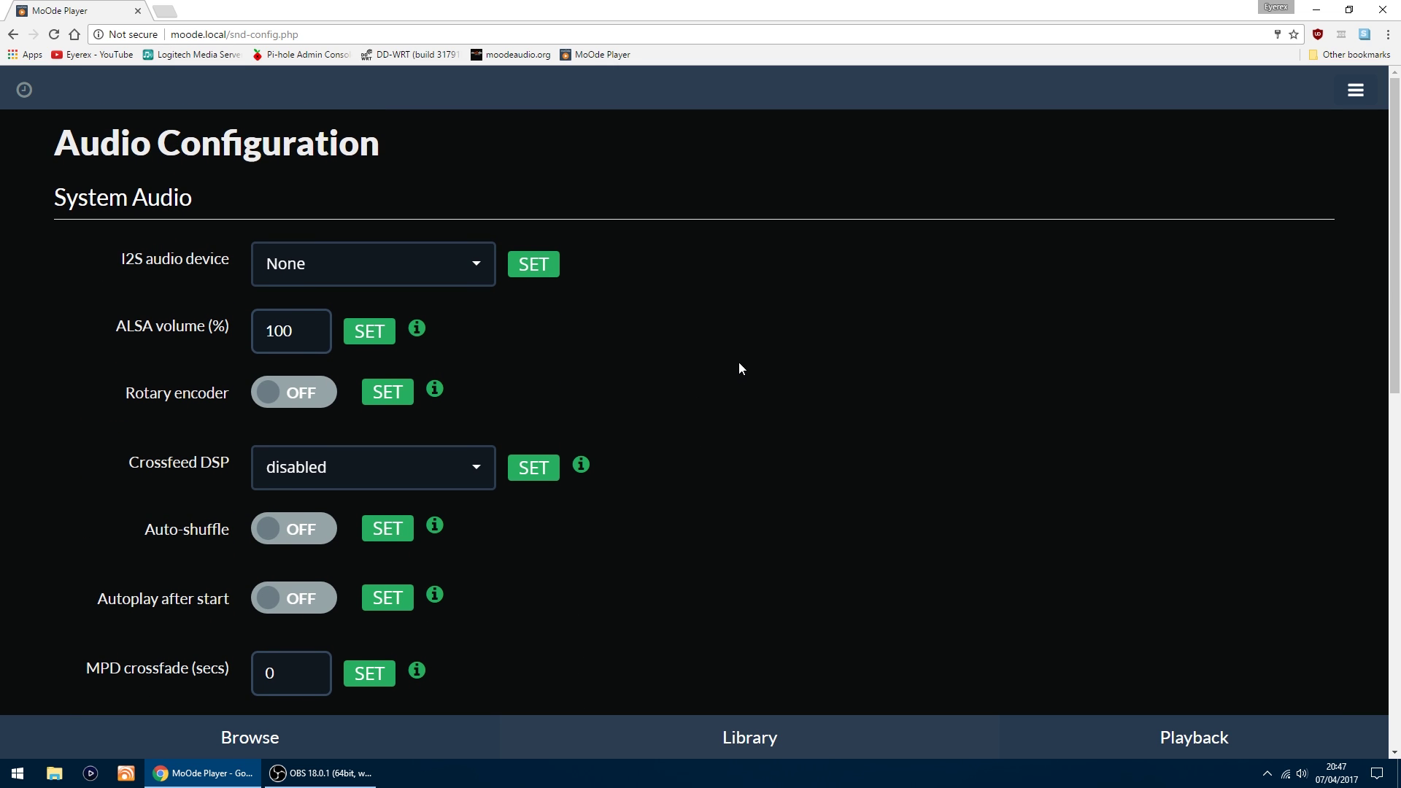
Step: Open Network Configuration and review Ethernet eth0 on DHCP at 192.168.1.115
click(1355, 90)
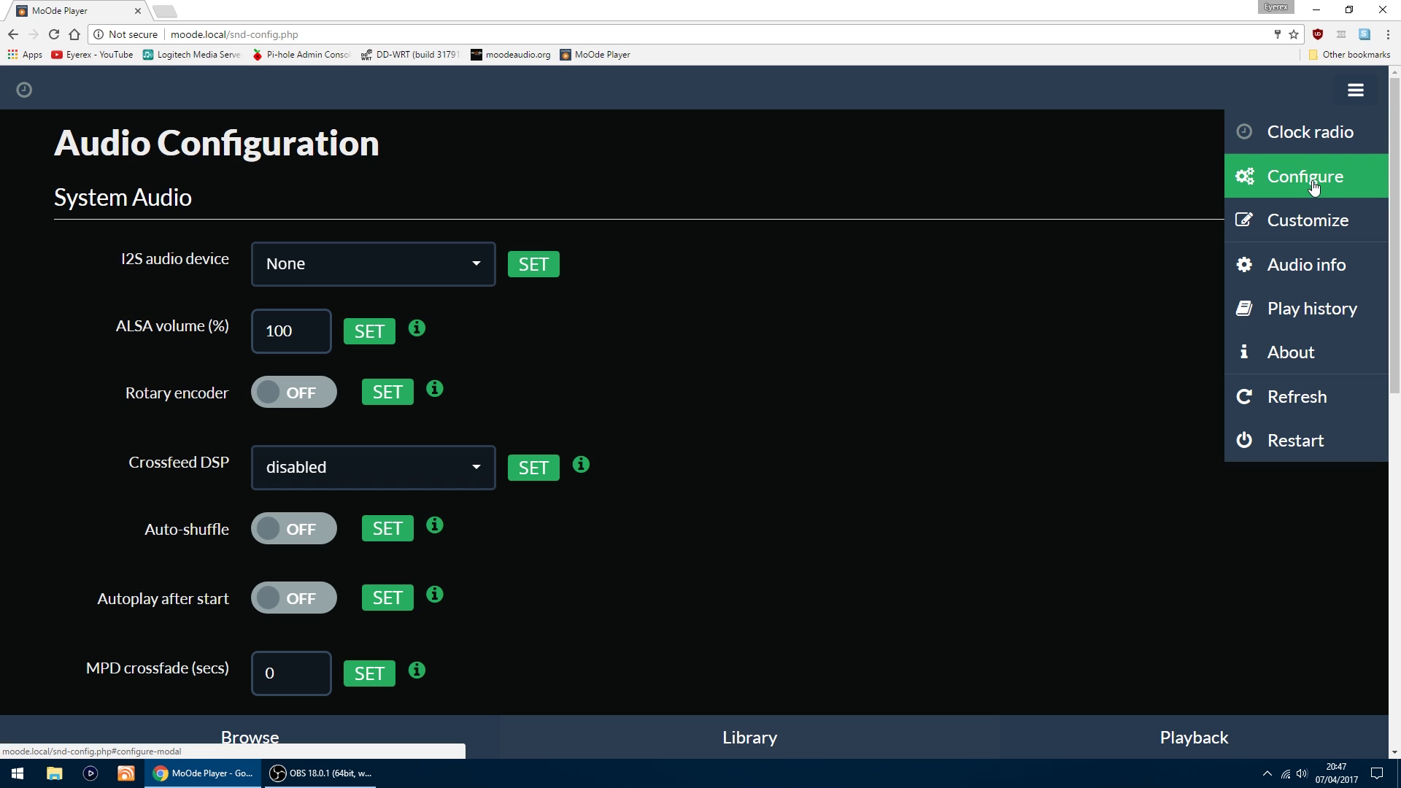
click(1310, 184)
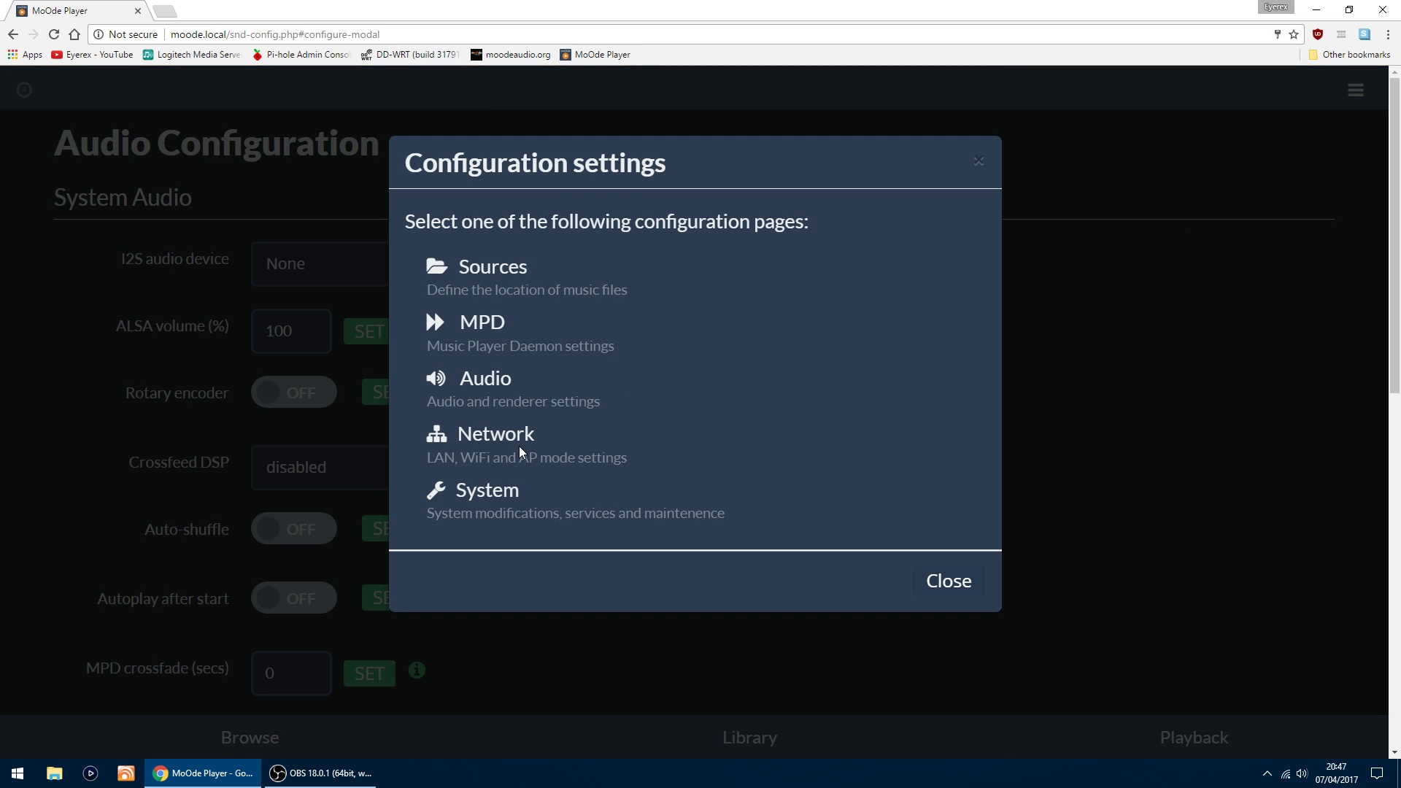
click(491, 447)
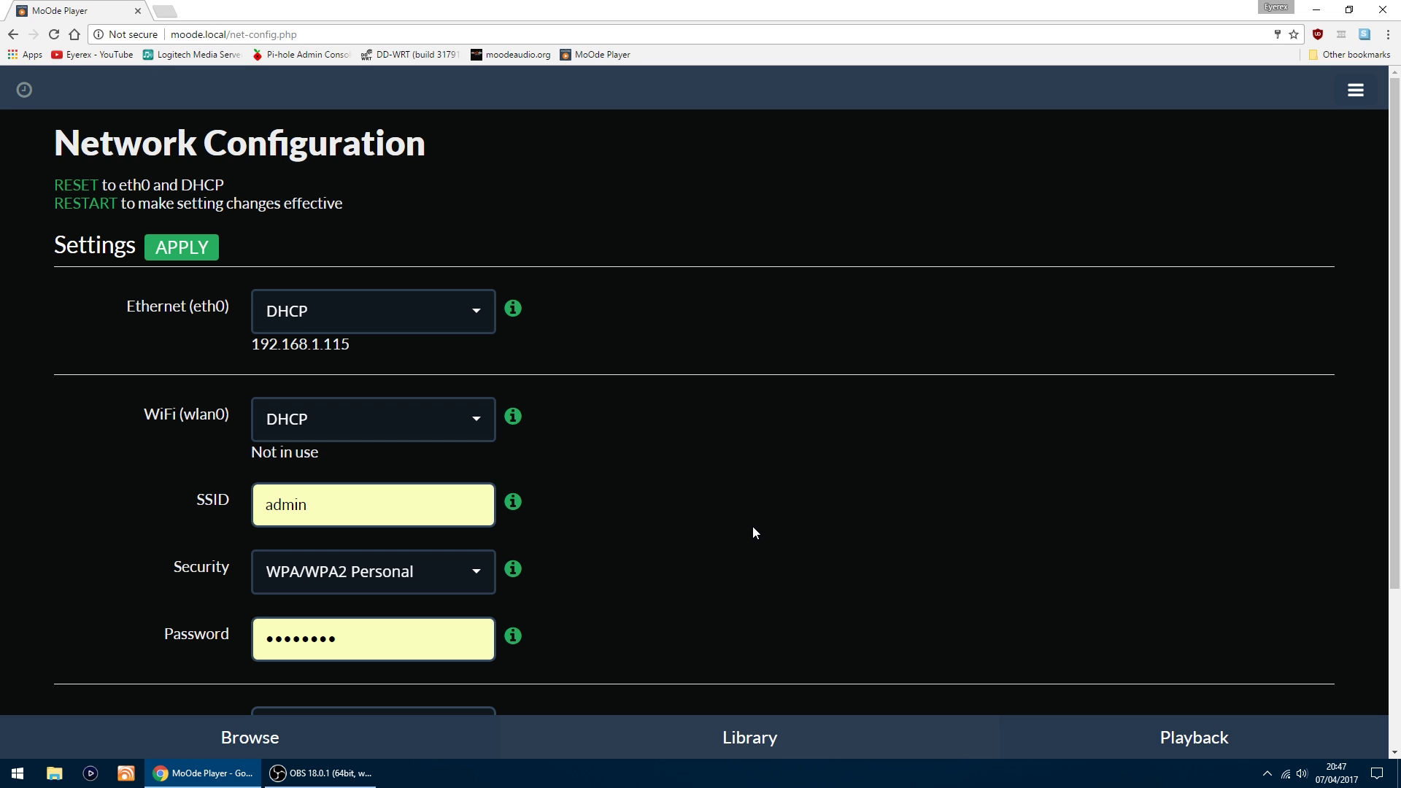
scroll(752, 524, down, 3)
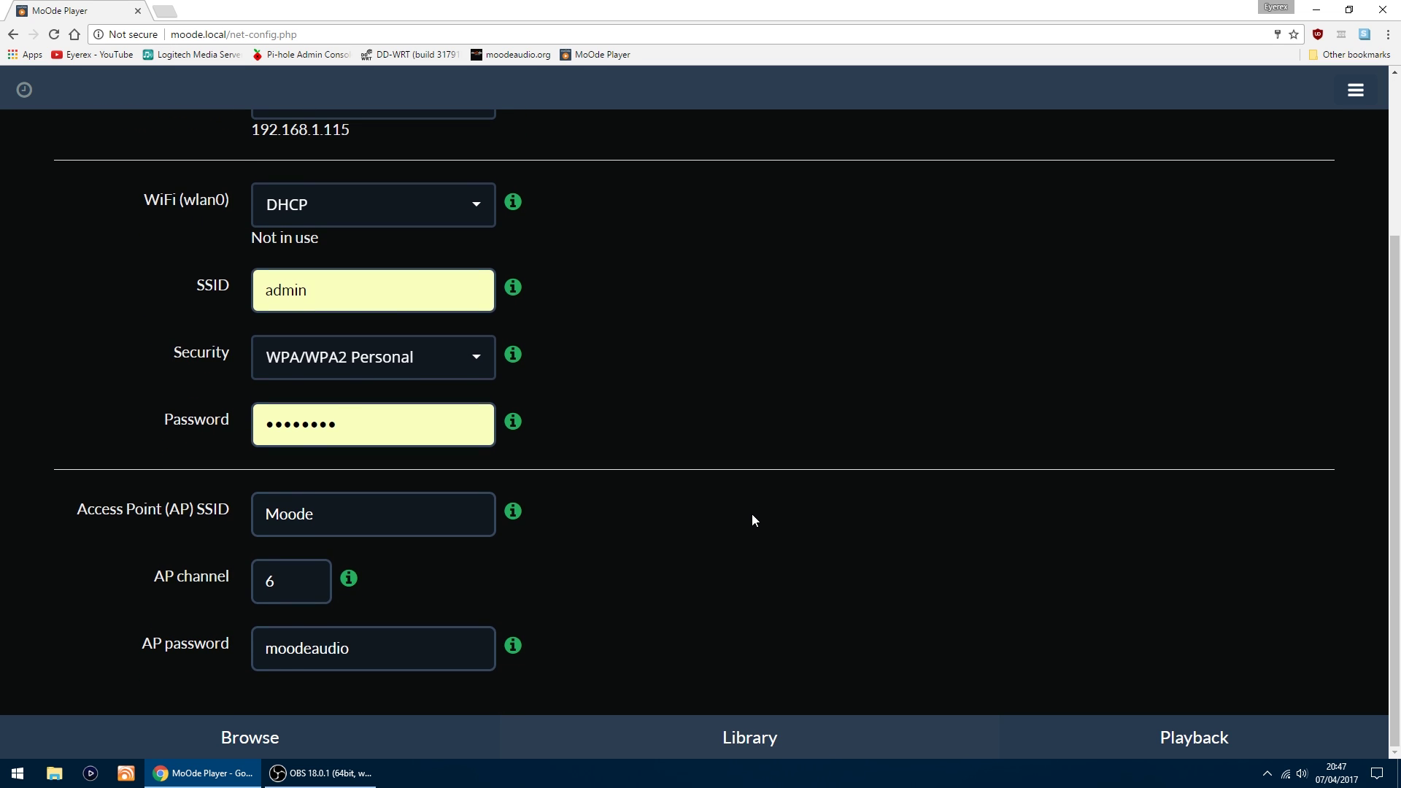
scroll(753, 520, up, 3)
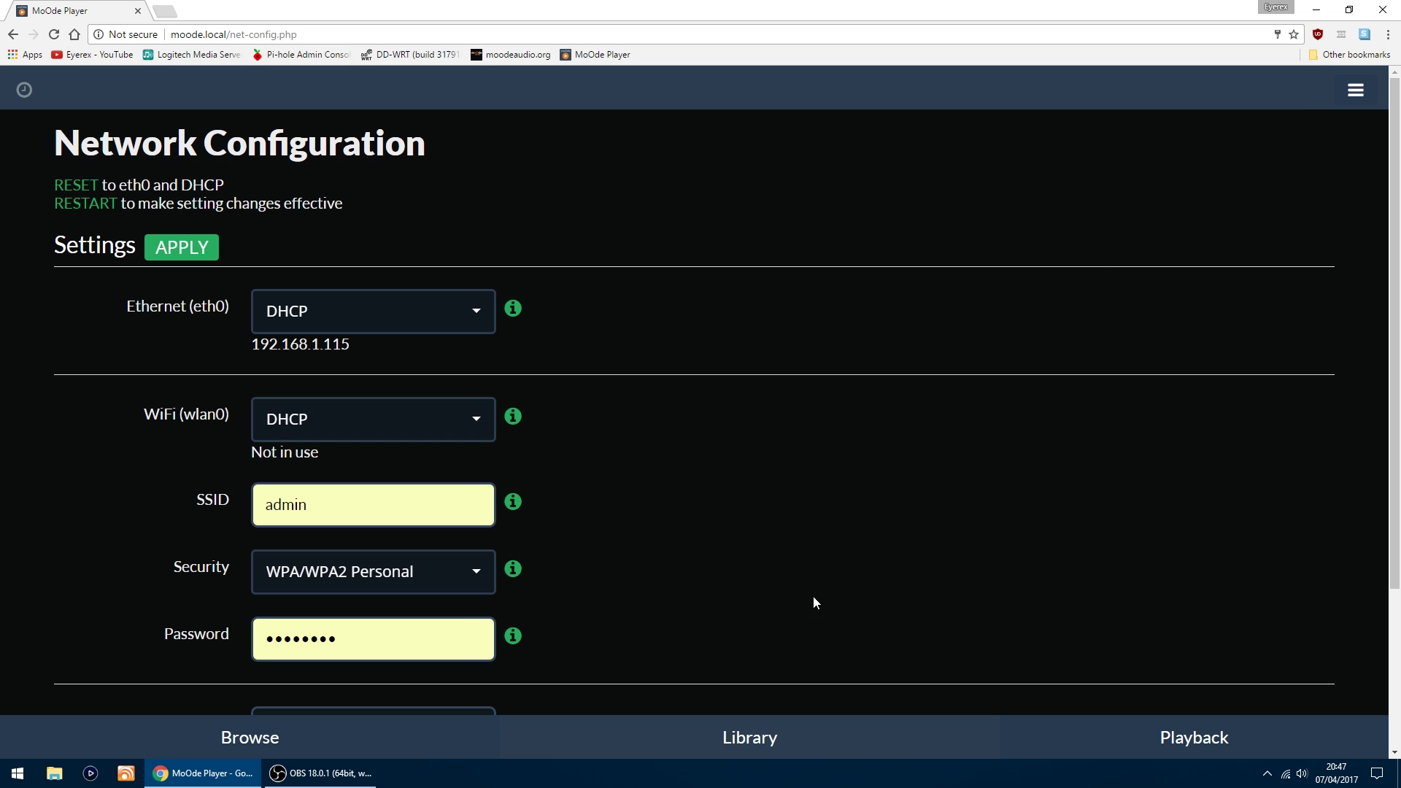
Step: Browse to NAS > Music and Clear/Play the 808 State folder
click(253, 743)
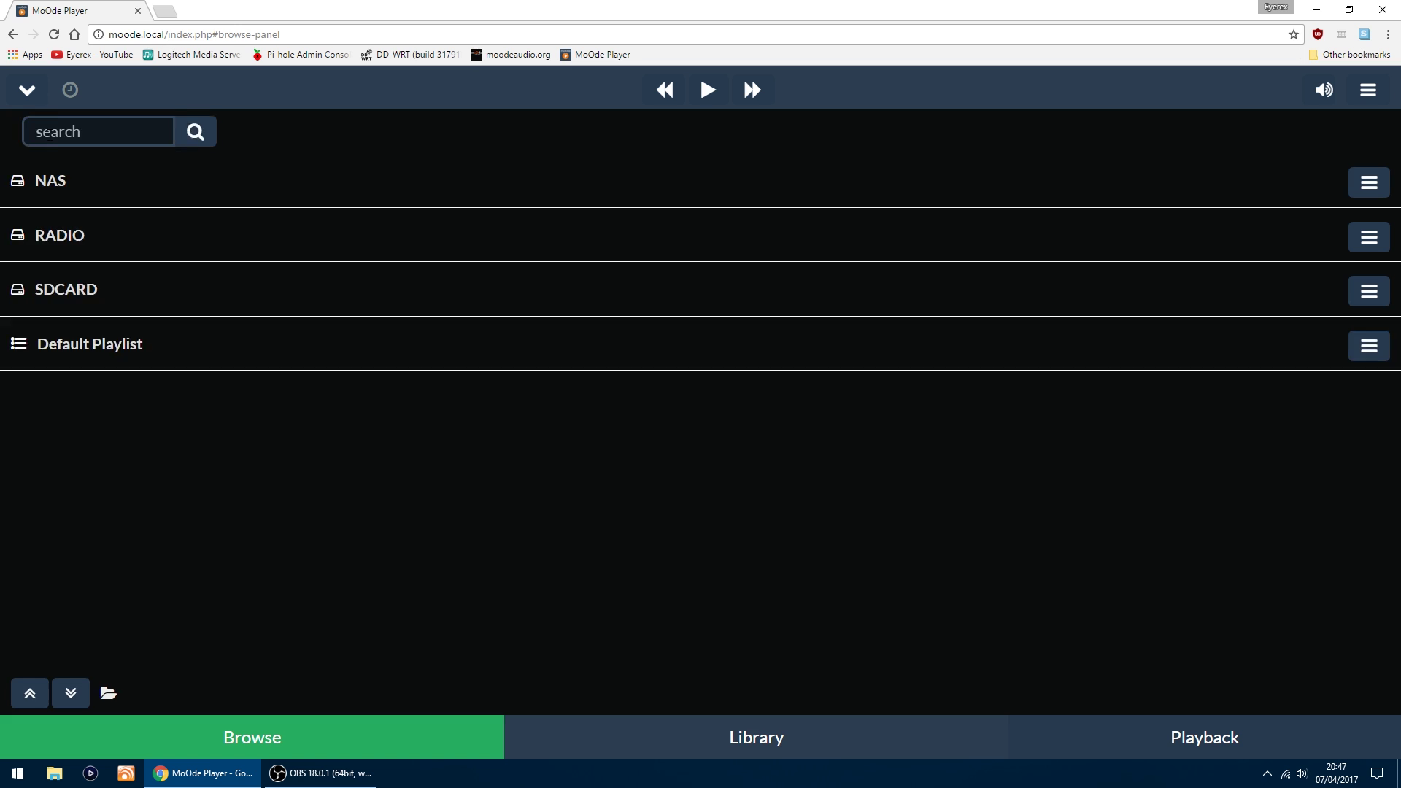
click(48, 186)
click(51, 189)
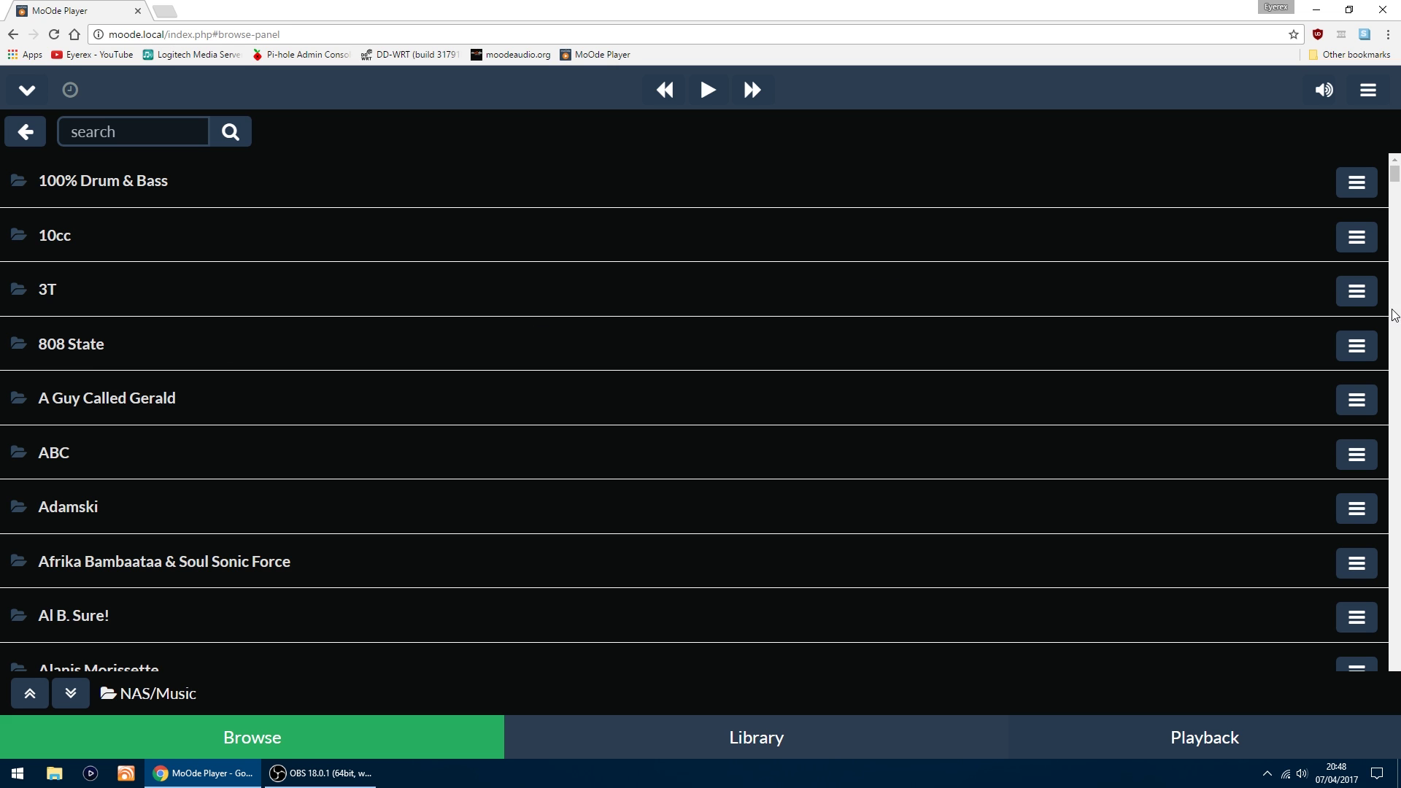
click(1351, 347)
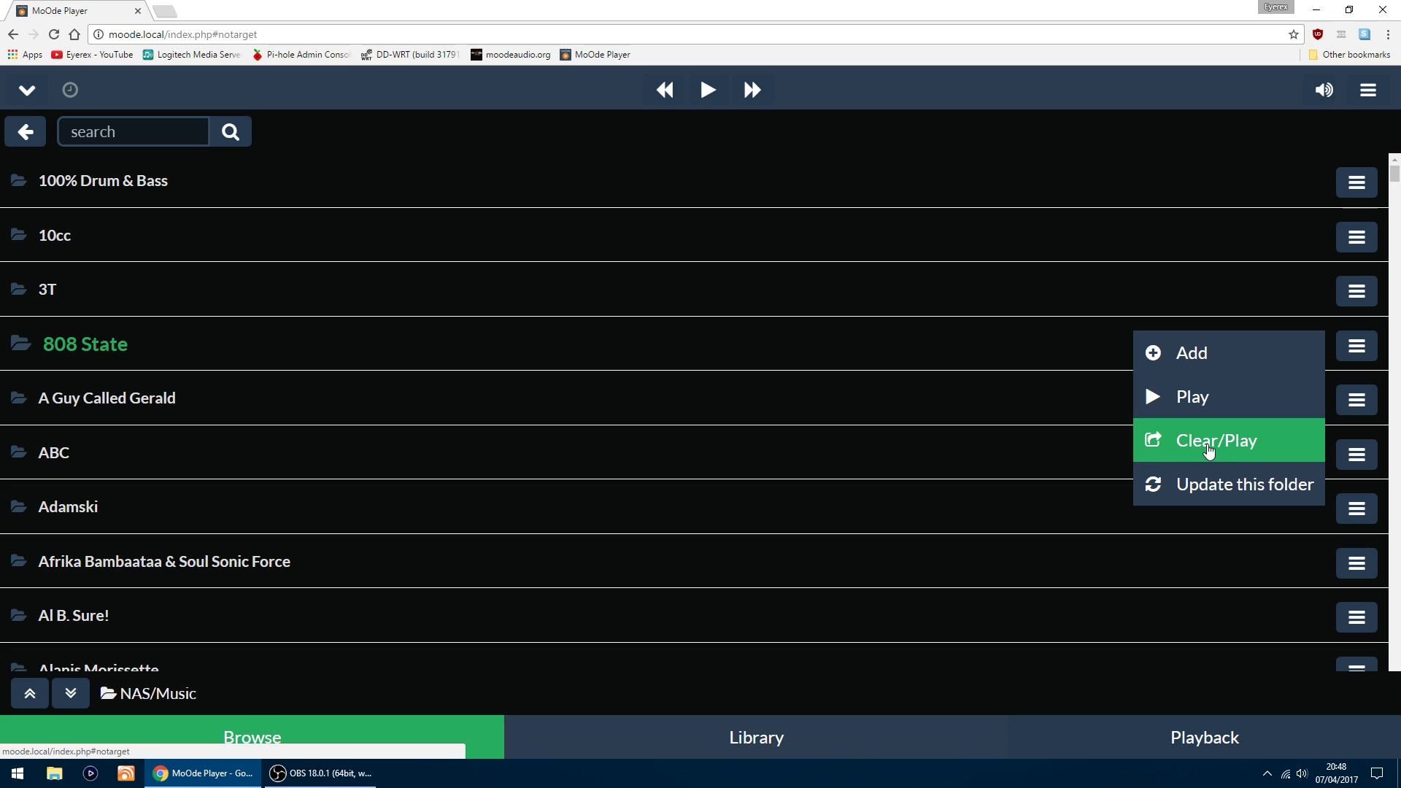
click(1209, 446)
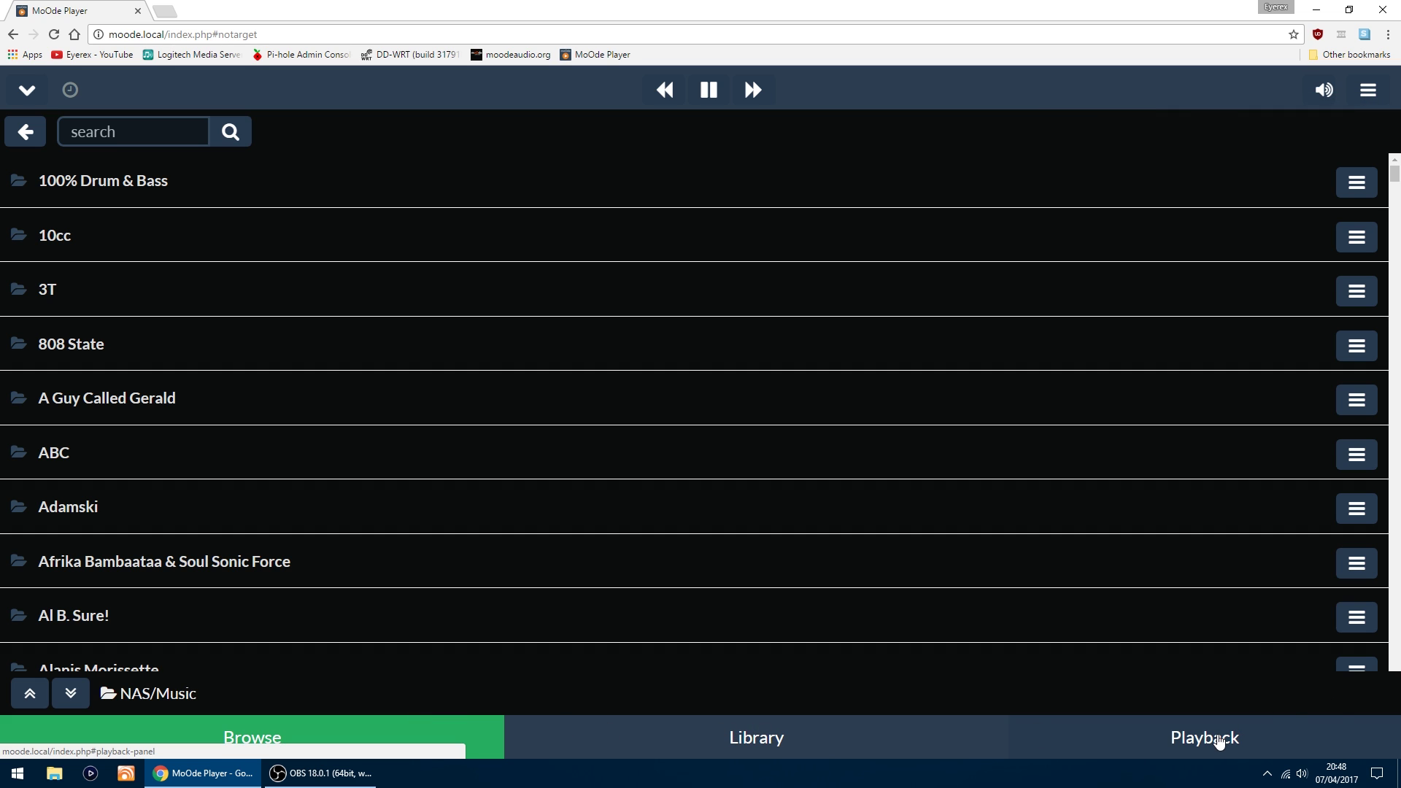
Step: View the Playback panel showing Pacific 707 from 808:88:98 and the queued tracks
click(1218, 742)
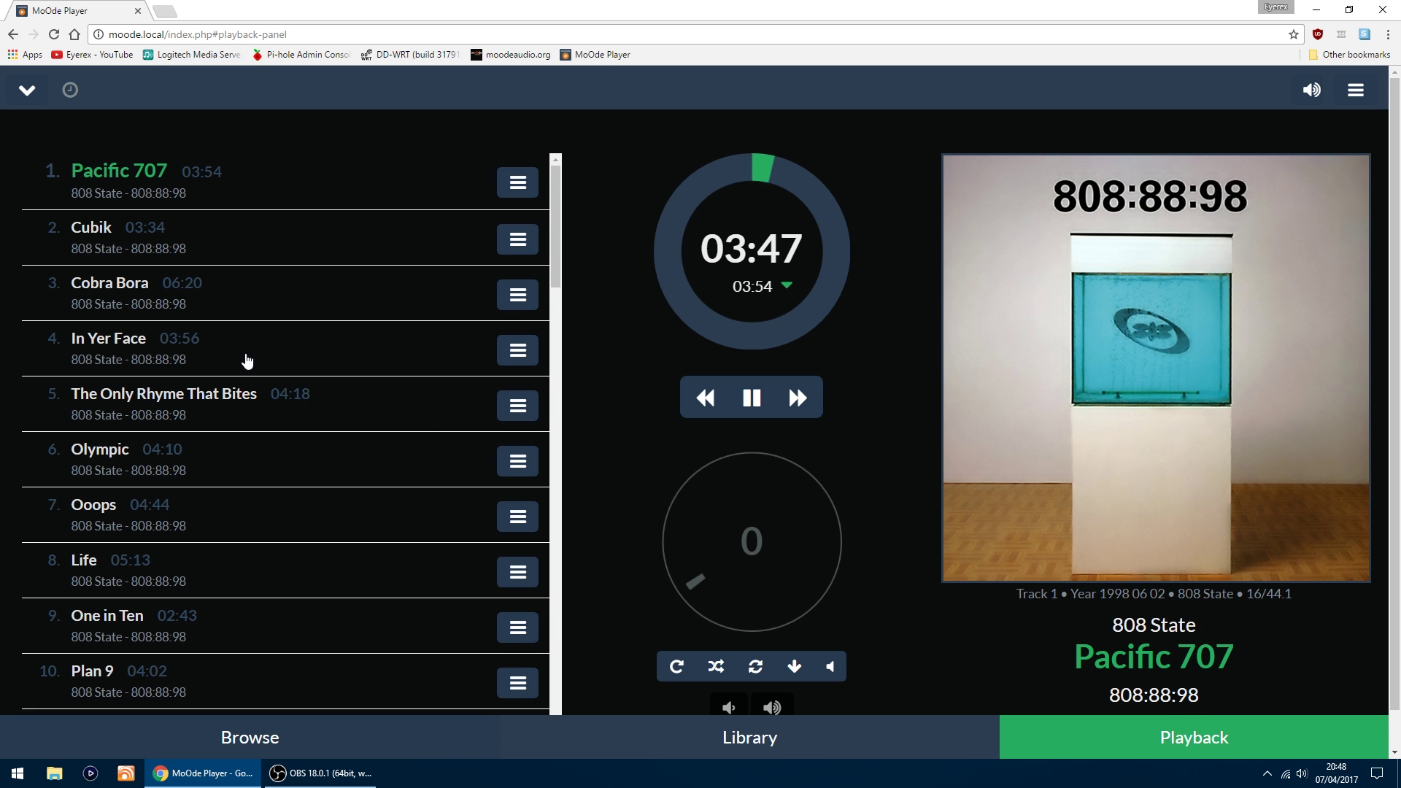
scroll(248, 357, down, 13)
scroll(247, 357, down, 18)
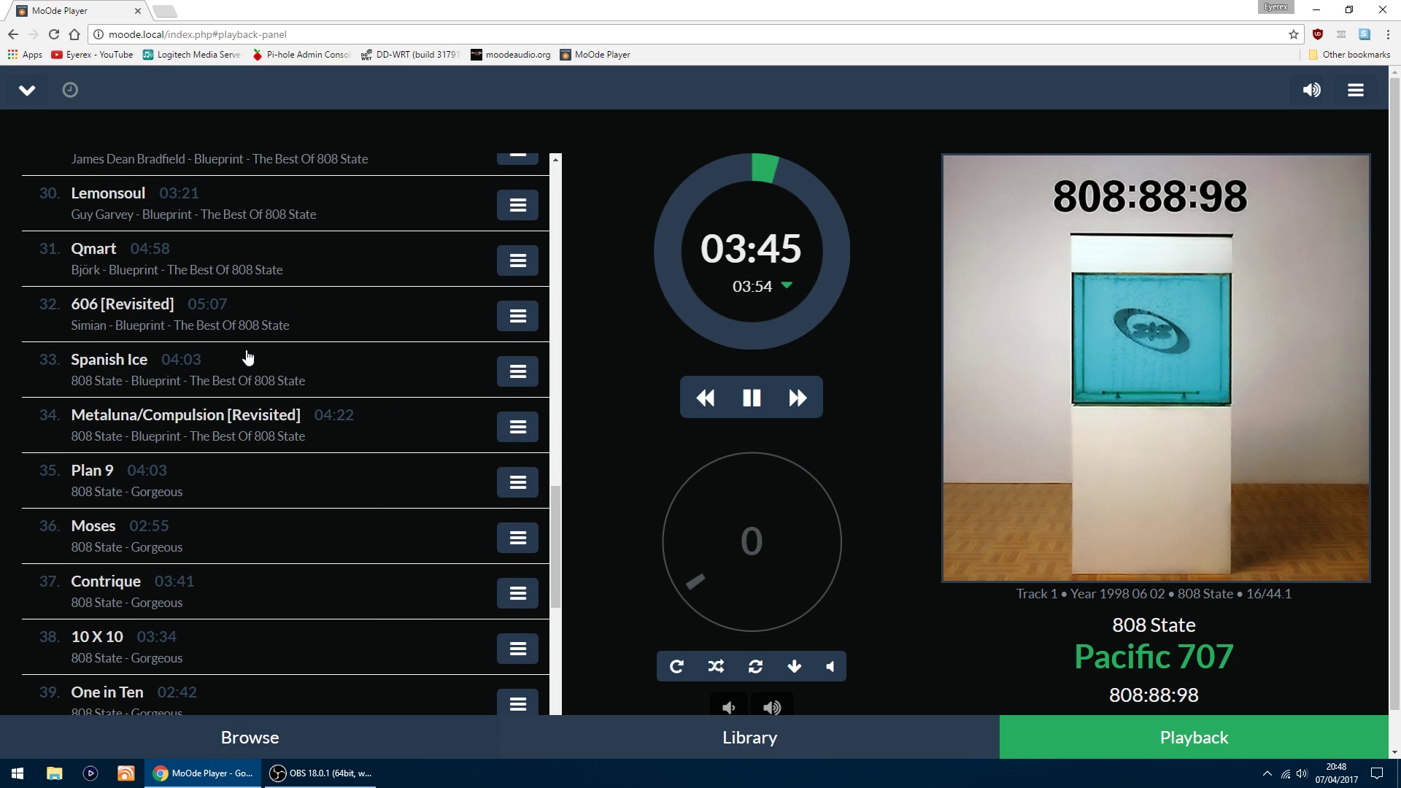
scroll(278, 361, up, 15)
scroll(286, 372, up, 16)
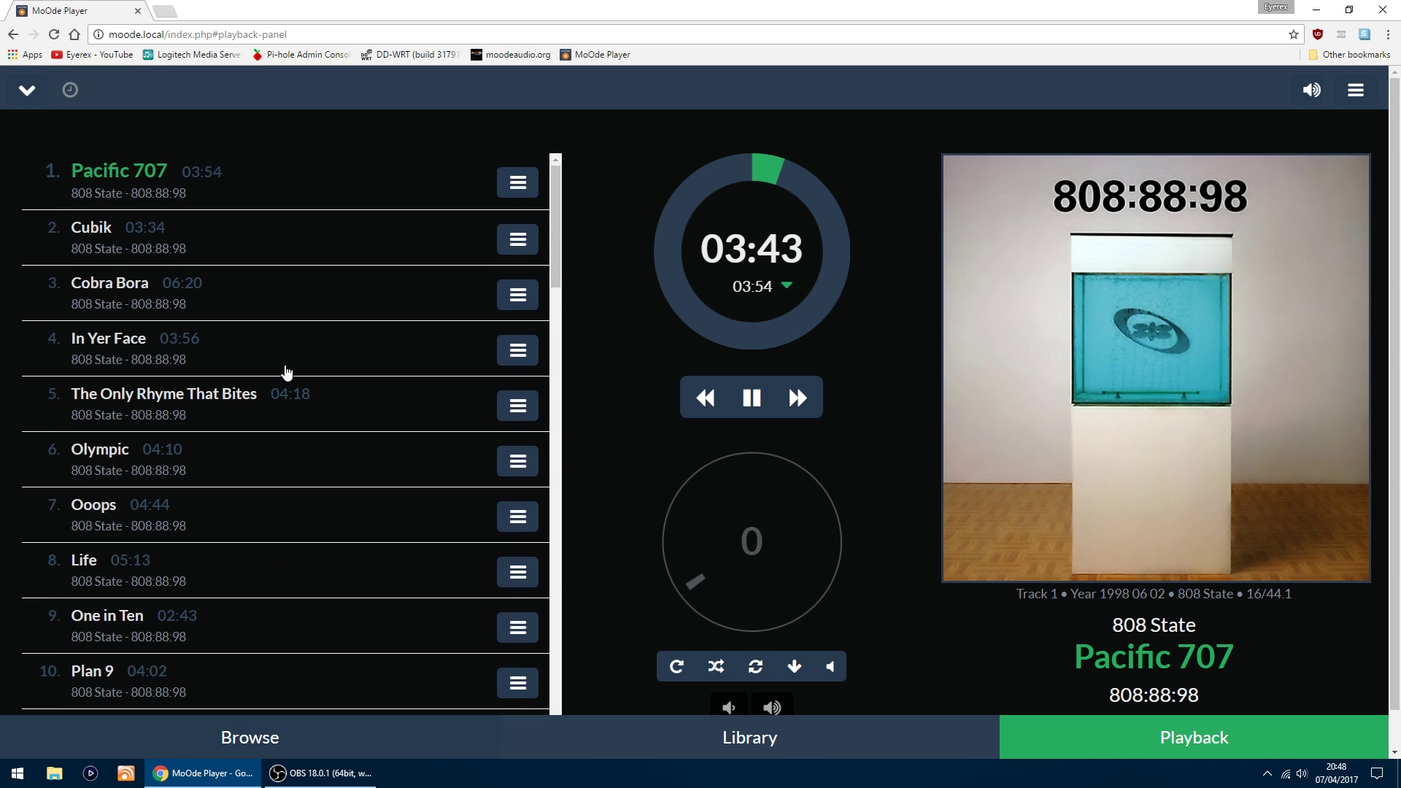